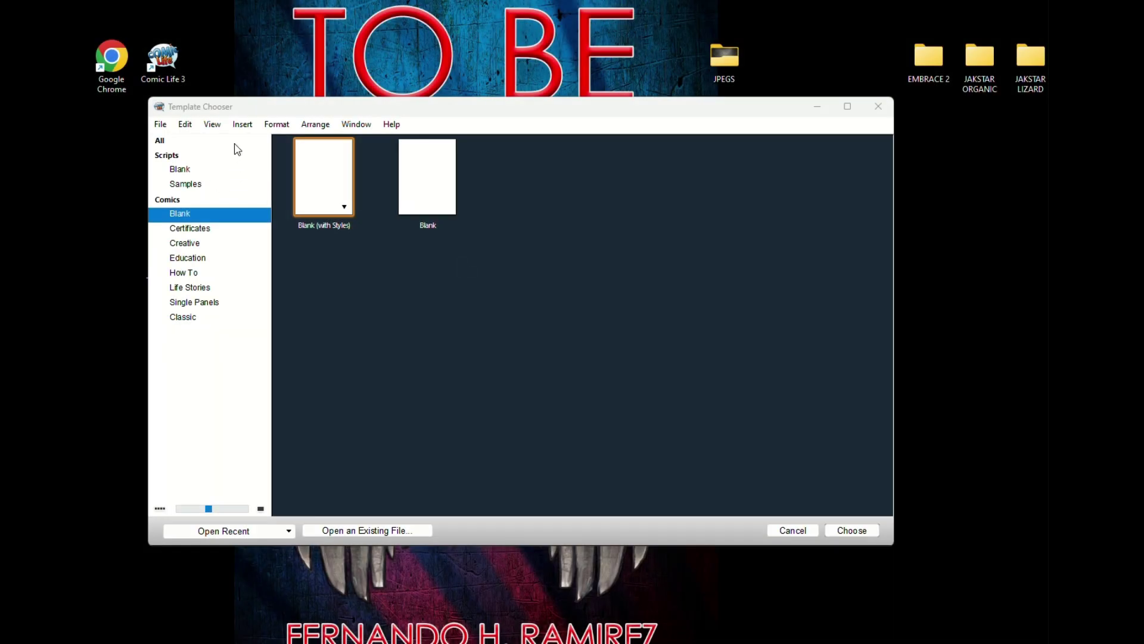
Create the new blank comic Untitled 7 from the template and reposition its window
left_click(857, 533)
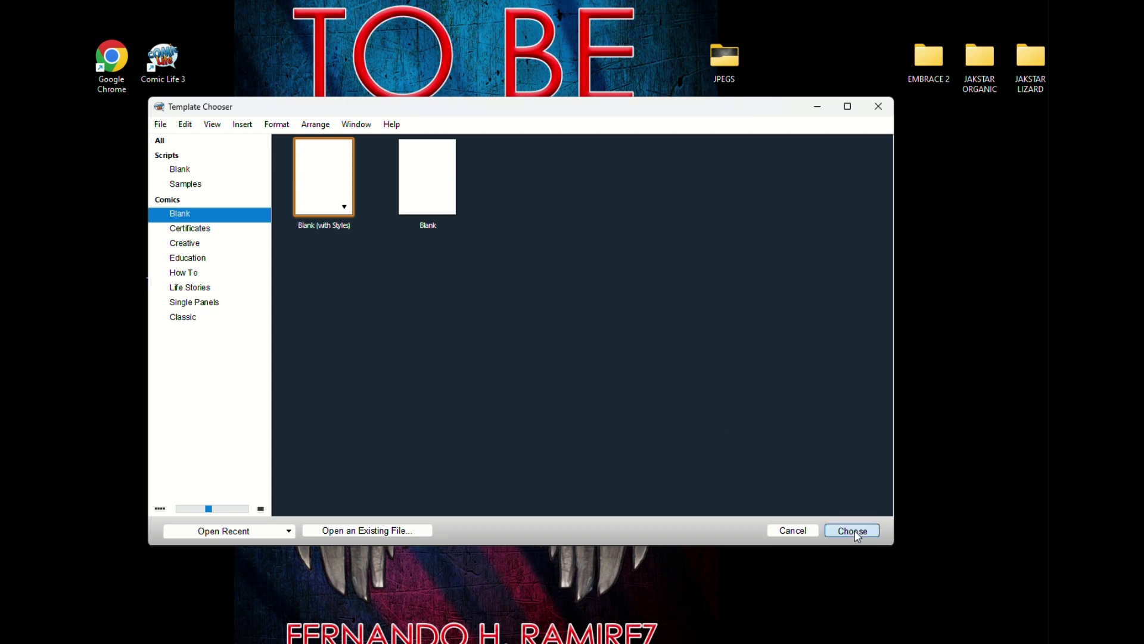
left_click(857, 534)
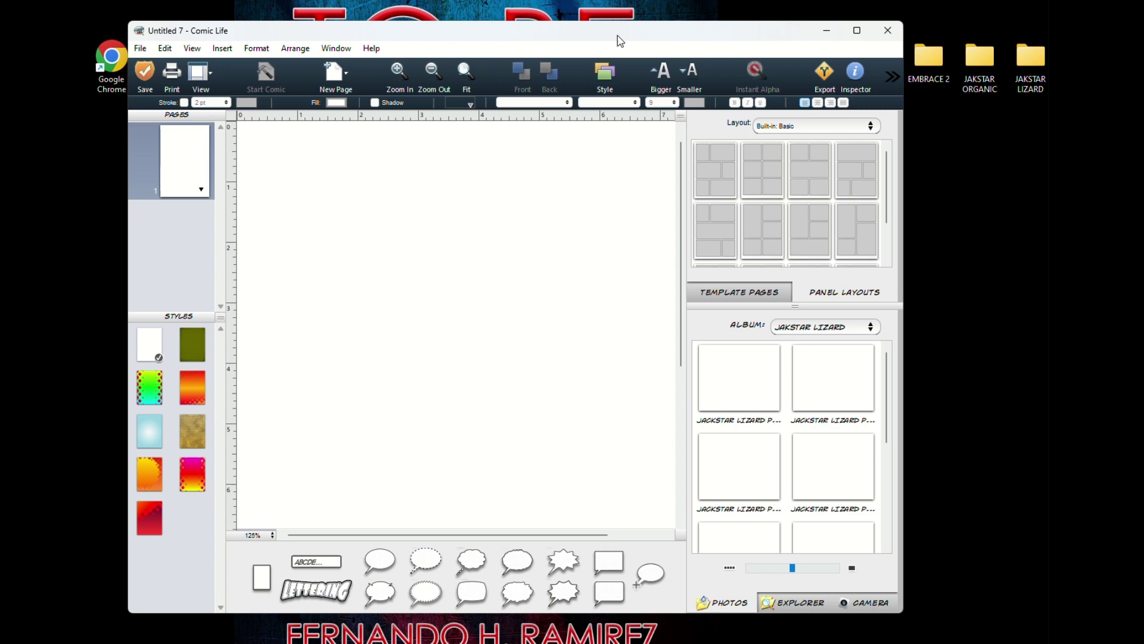
left_click_drag(618, 37, 681, 46)
Hide the Layouts and Photos panel and zoom the page out to 50%
left_click(253, 53)
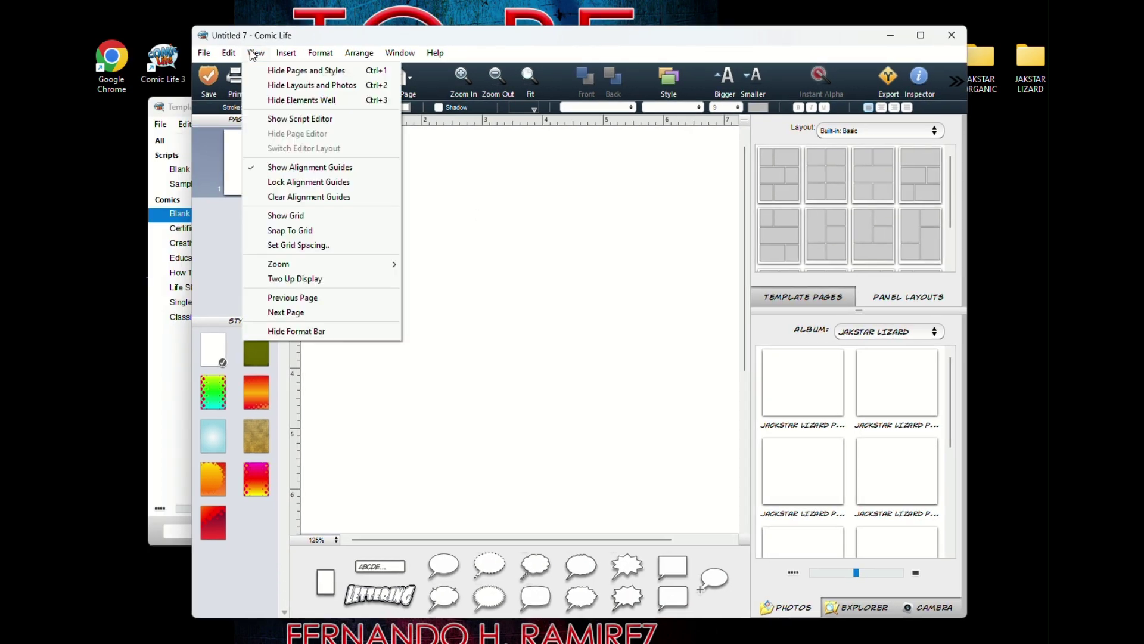
left_click(314, 86)
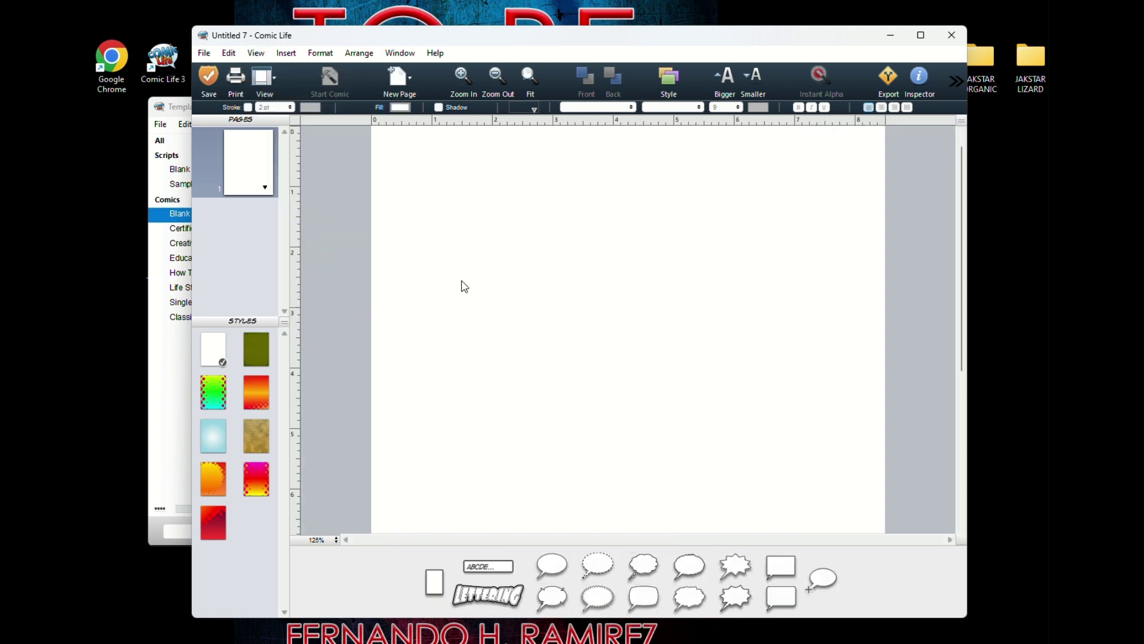
left_click(493, 78)
left_click(494, 77)
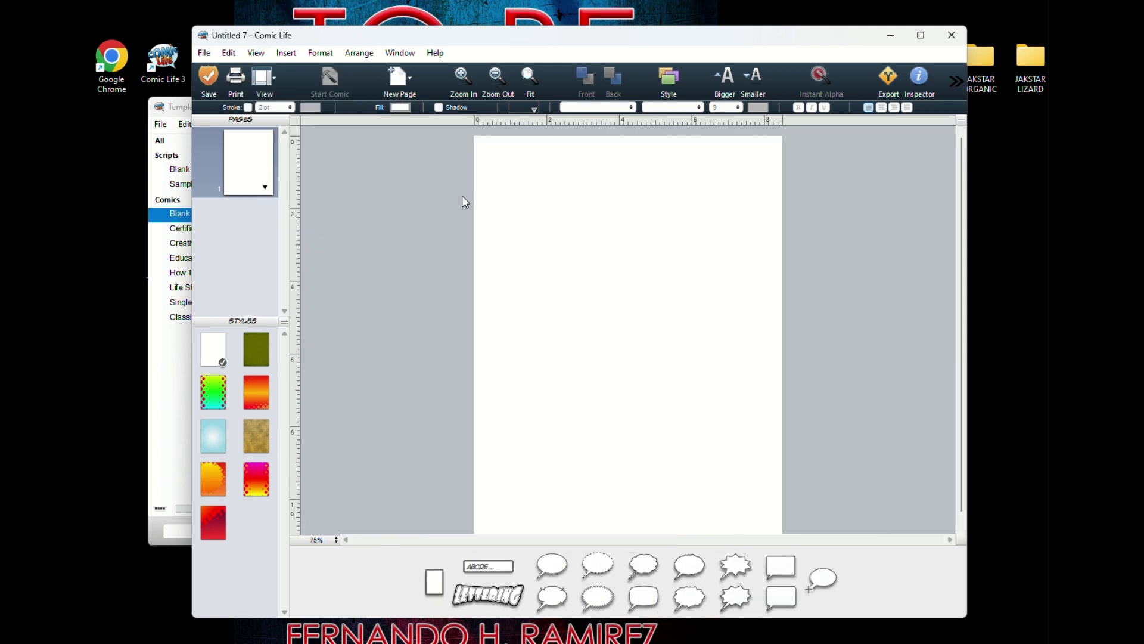
scroll(513, 250, "down", 1)
scroll(490, 156, "up", 1)
left_click(493, 76)
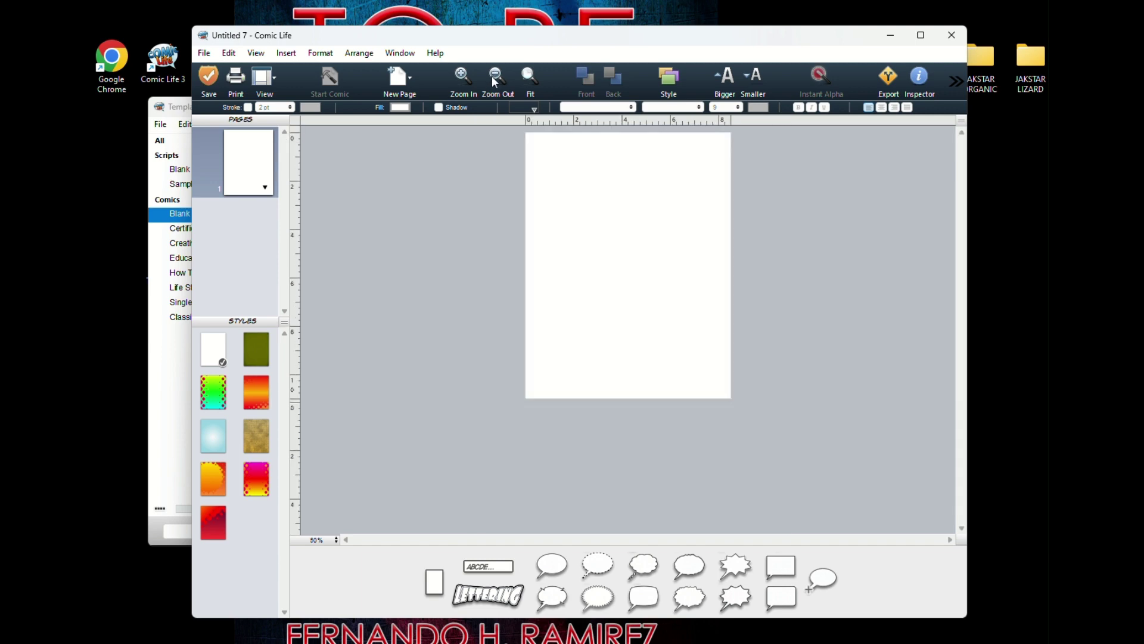
Insert the ORGANIC PG 3 600 DPI scan from the JAK ORG TIF SCANS 600 DPI folder
left_click(289, 54)
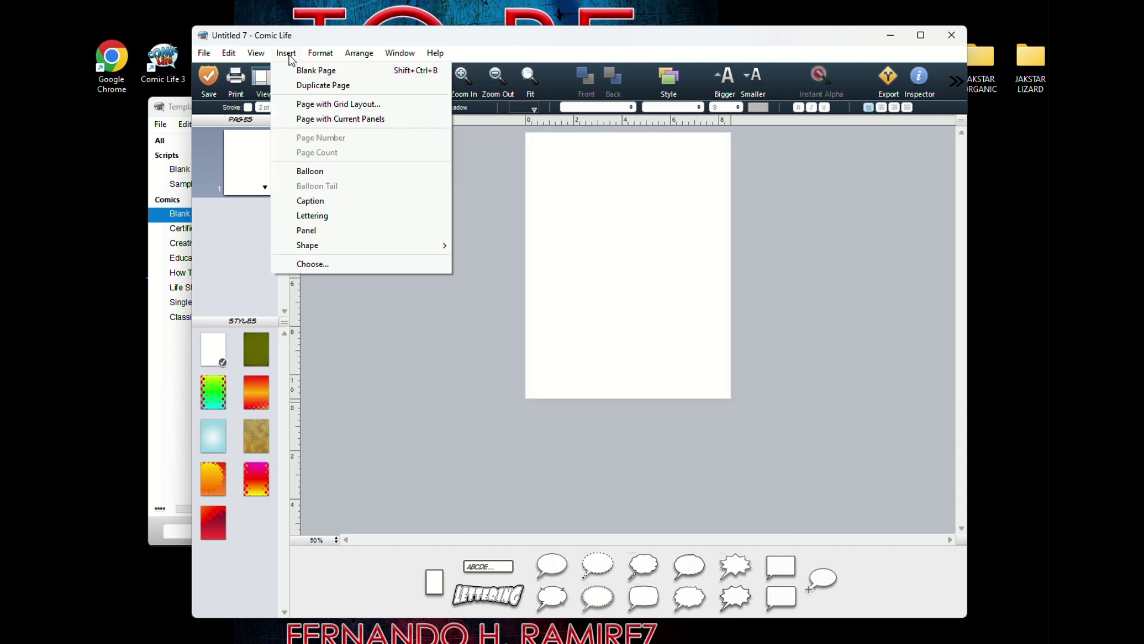
left_click(336, 264)
left_click(470, 79)
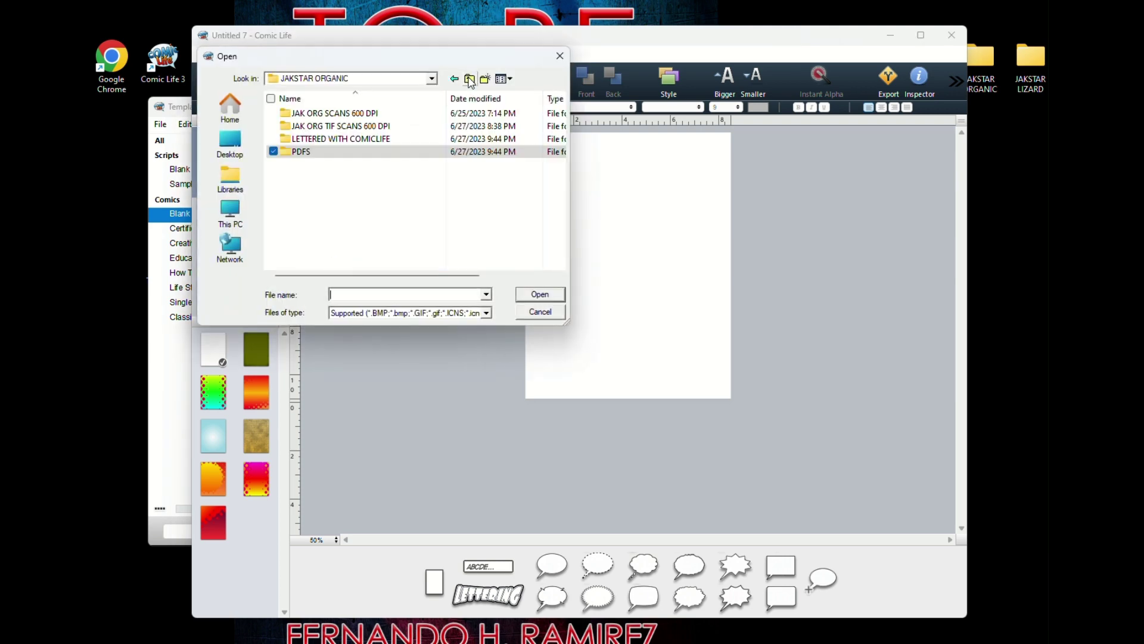
double_click(332, 127)
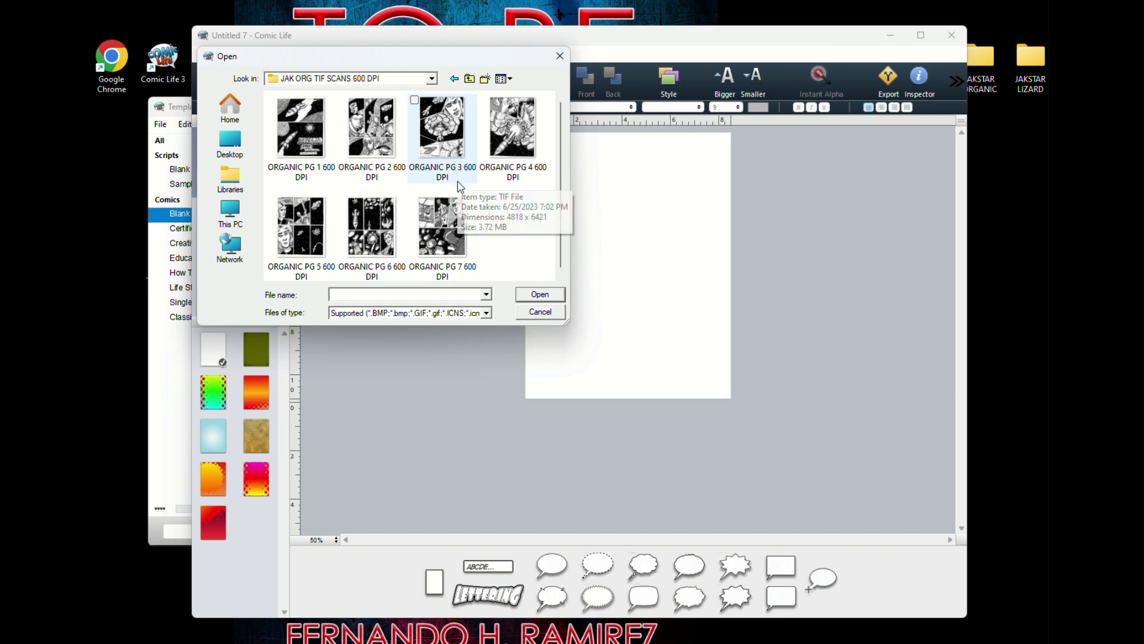
double_click(517, 131)
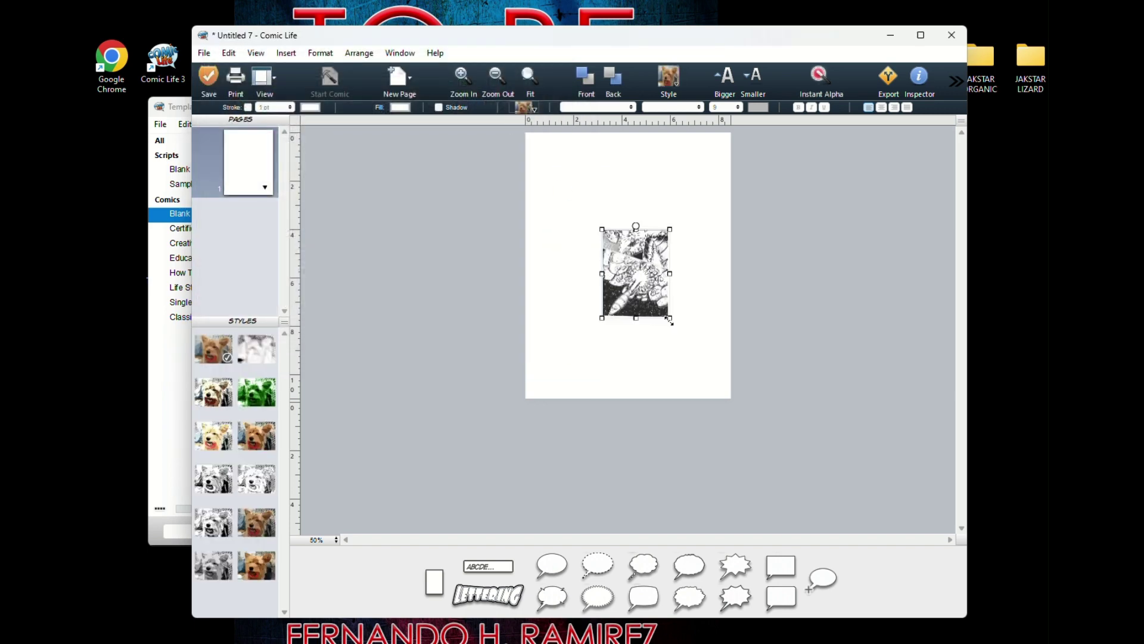
Resize and position the scanned art so it fills the page within its margins
left_click_drag(669, 320, 818, 511)
left_click_drag(771, 423, 692, 331)
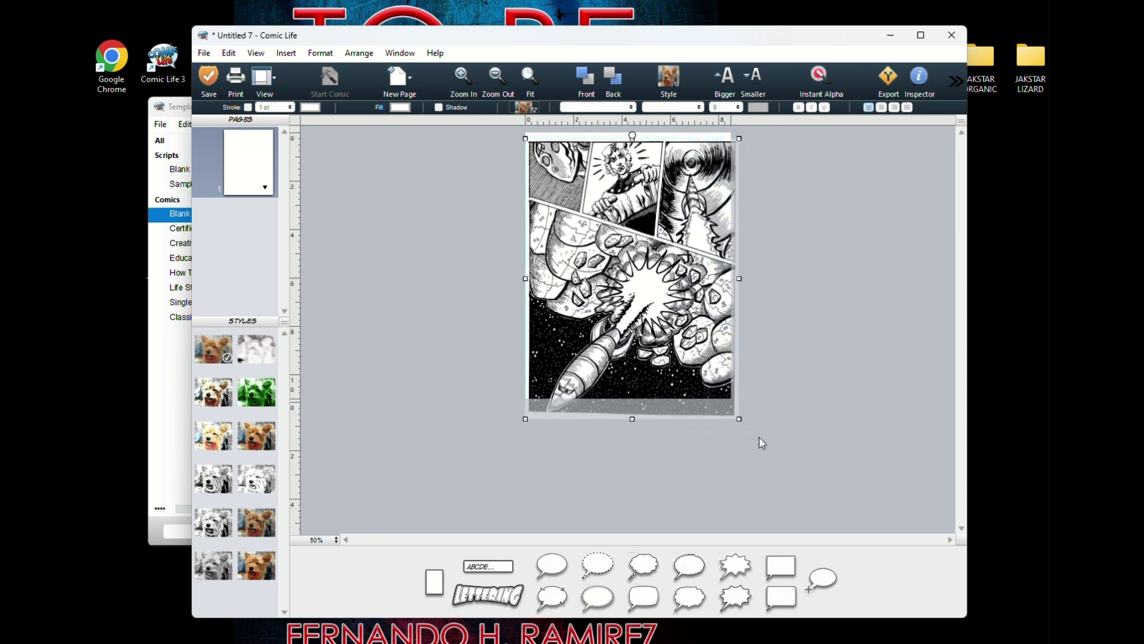
left_click_drag(739, 419, 694, 350)
left_click(816, 350)
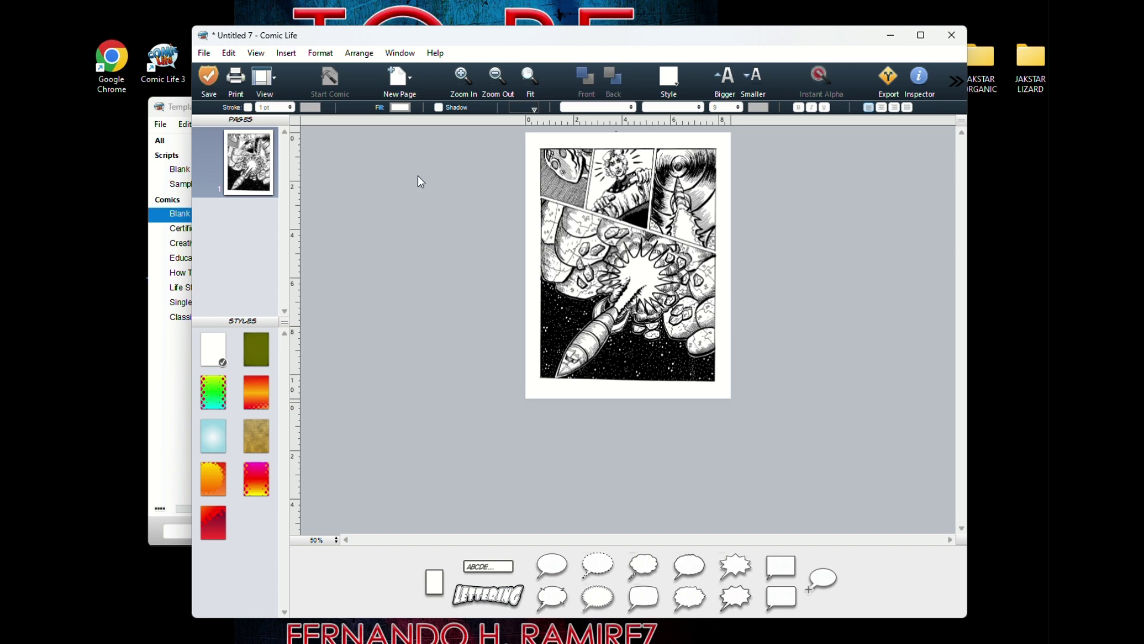
At 75% zoom, place oval balloons on the top-left, middle and top-right panels and beside the rocket
left_click(463, 76)
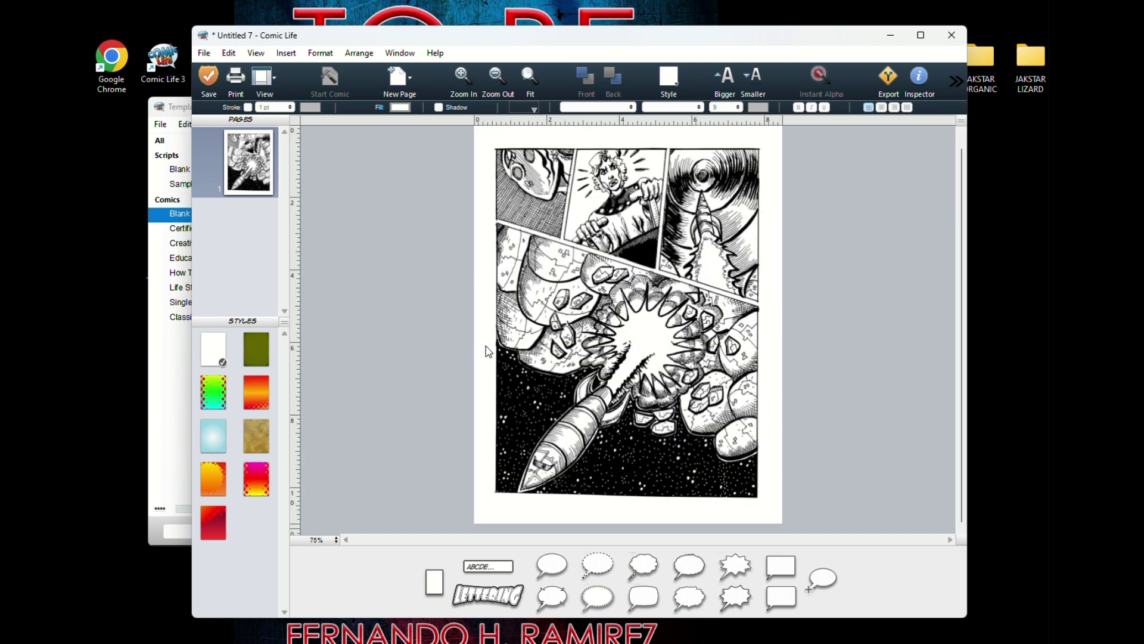
left_click_drag(559, 573, 529, 217)
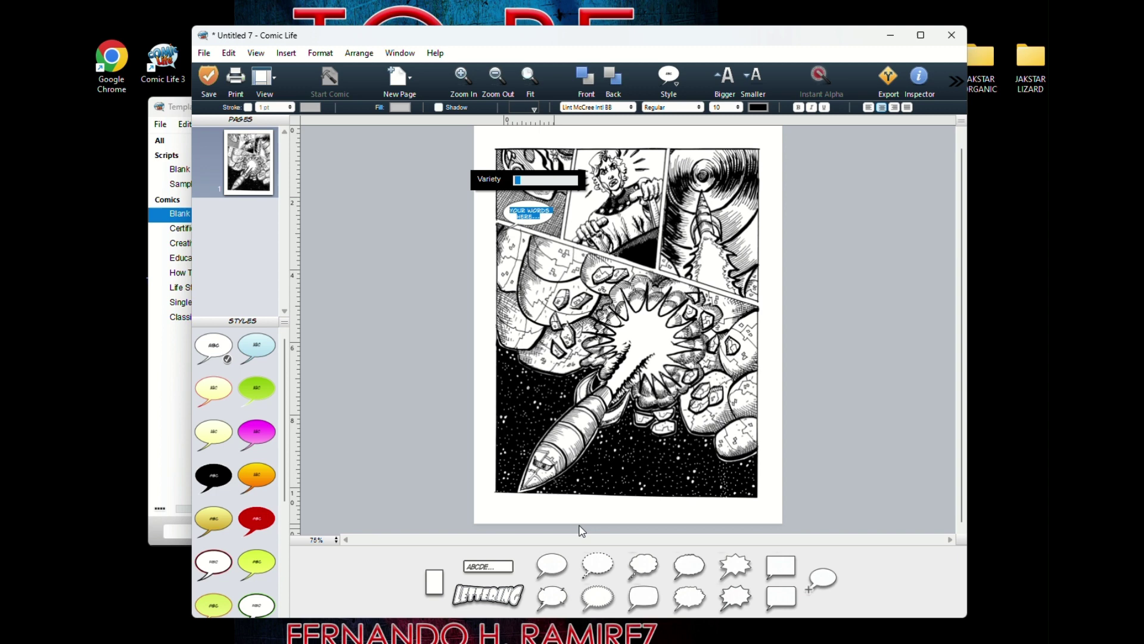
left_click_drag(552, 566, 636, 244)
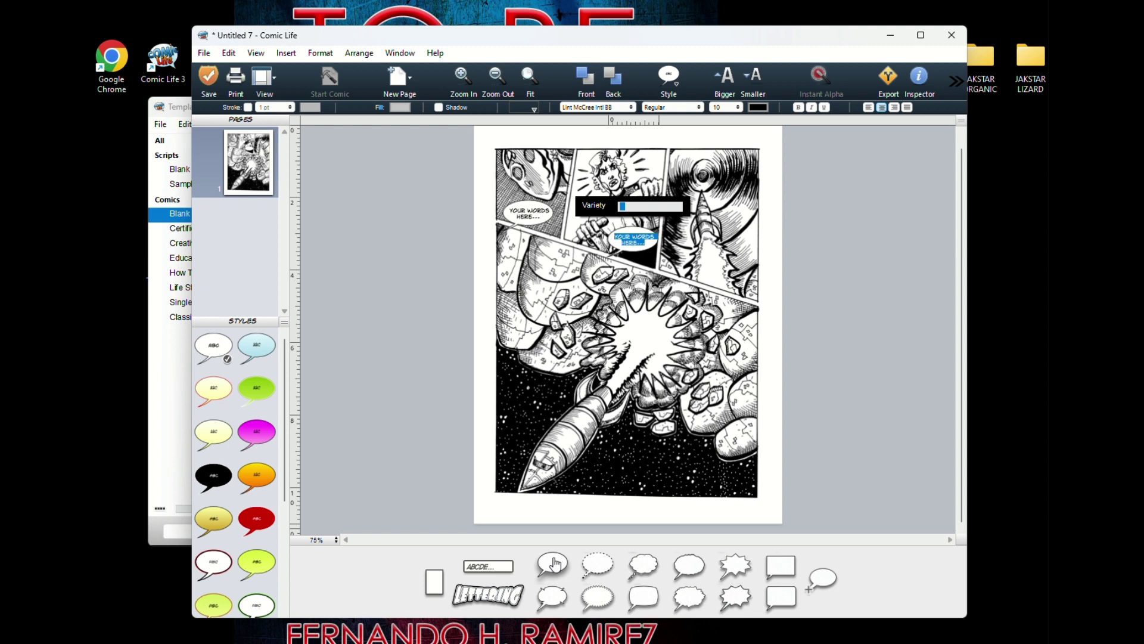
left_click_drag(554, 565, 745, 191)
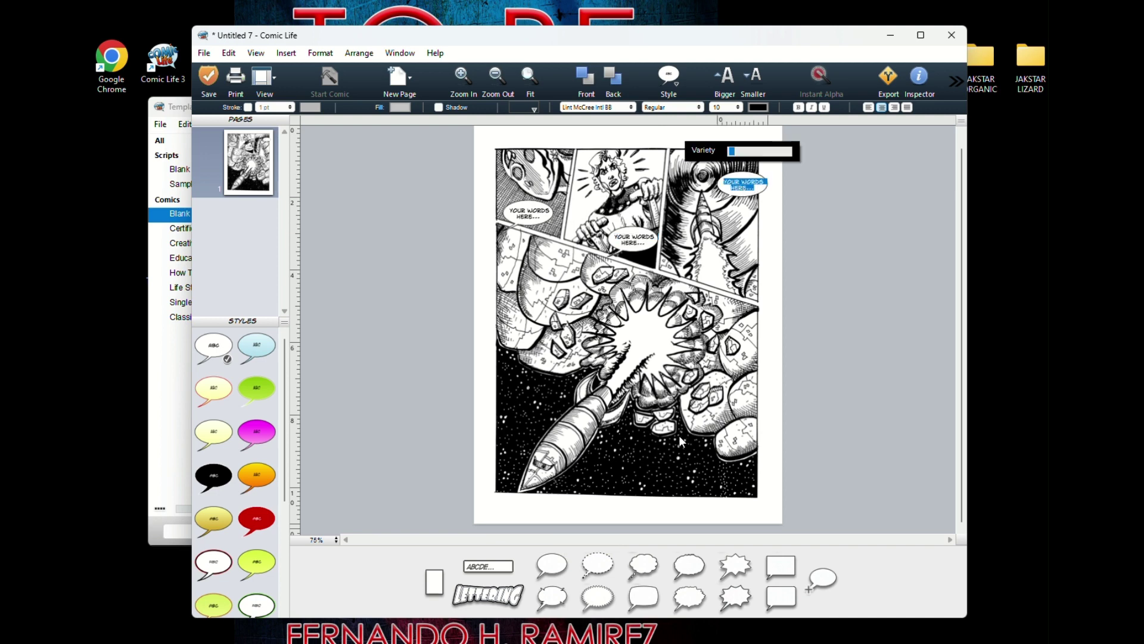
left_click_drag(553, 574, 662, 429)
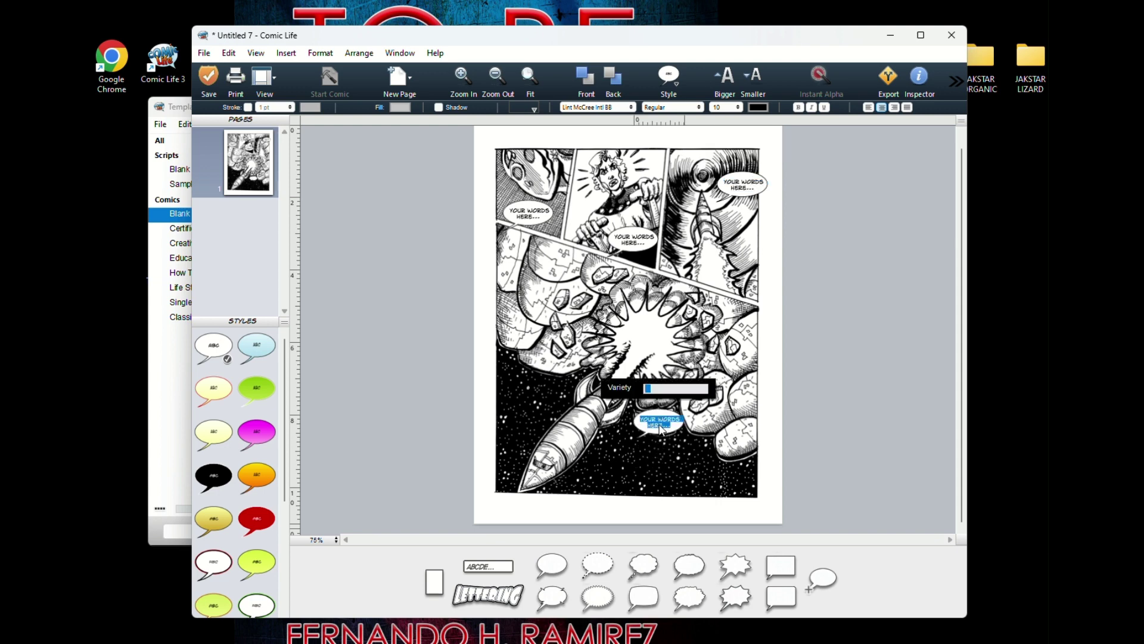
left_click(781, 418)
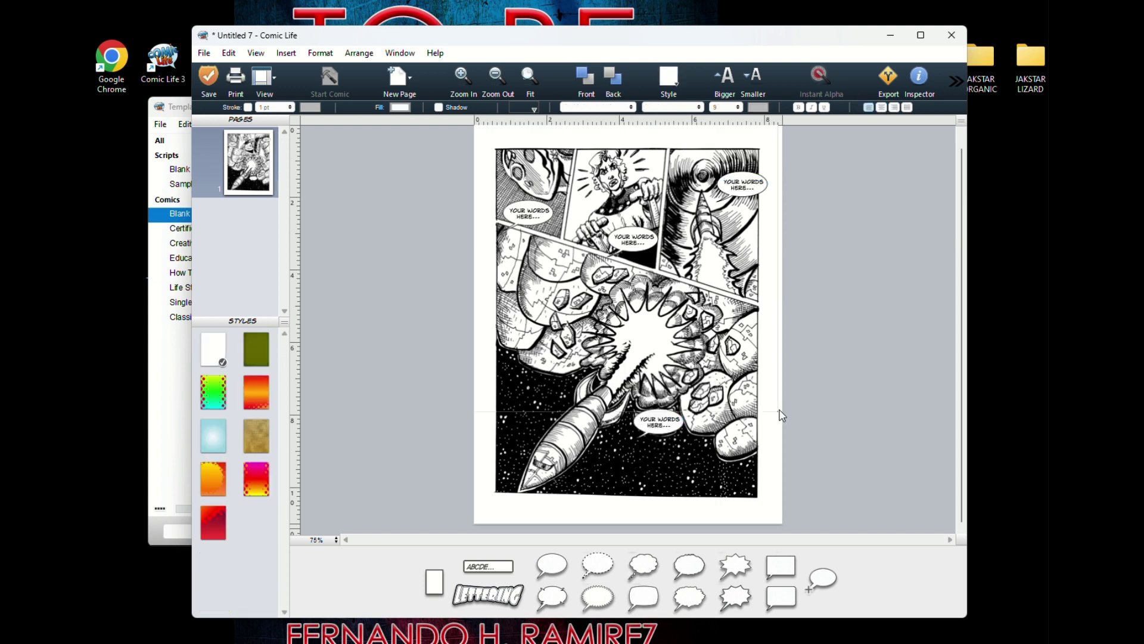
Zoom to 125% and set the top-left and middle balloon outlines to 1.5 pt
left_click(465, 81)
left_click(465, 82)
scroll(465, 268, "up", 5)
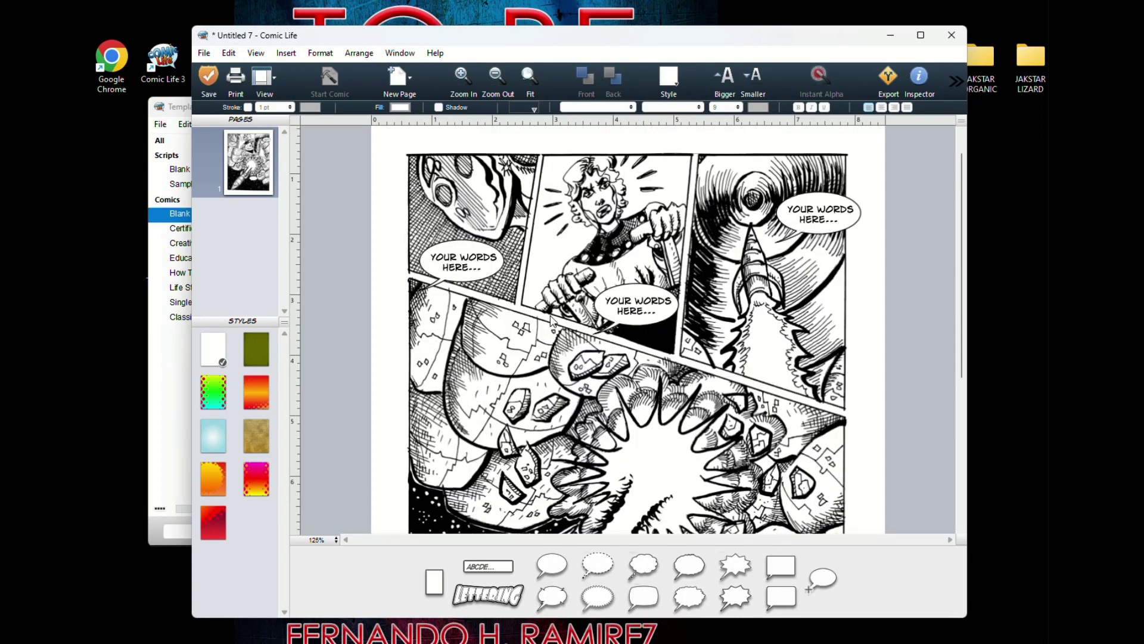
left_click(463, 268)
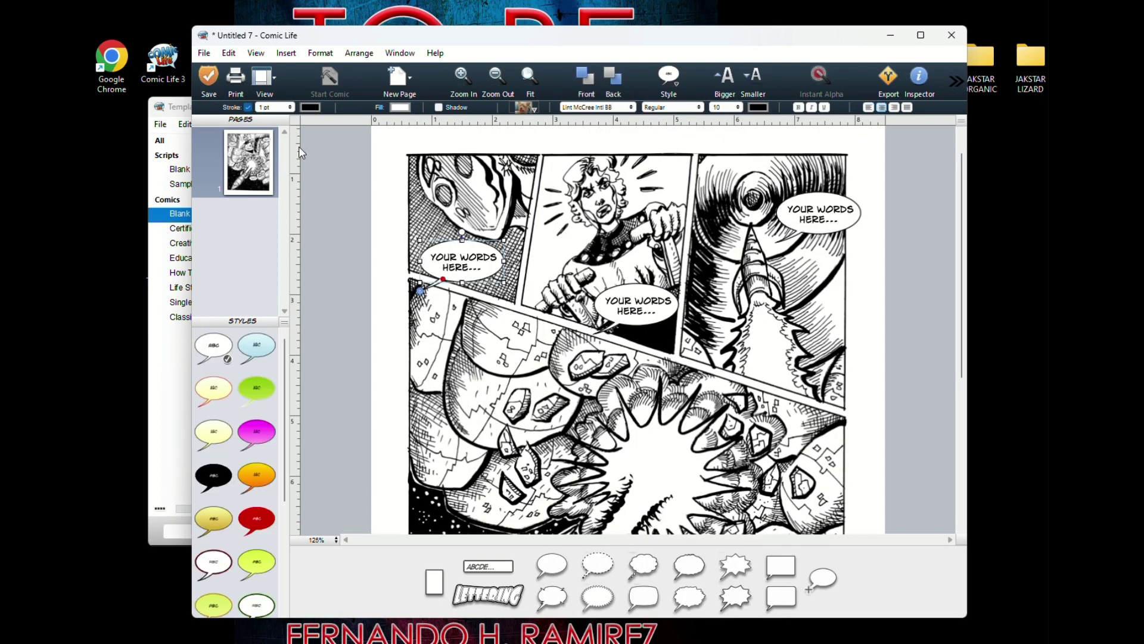
left_click(271, 112)
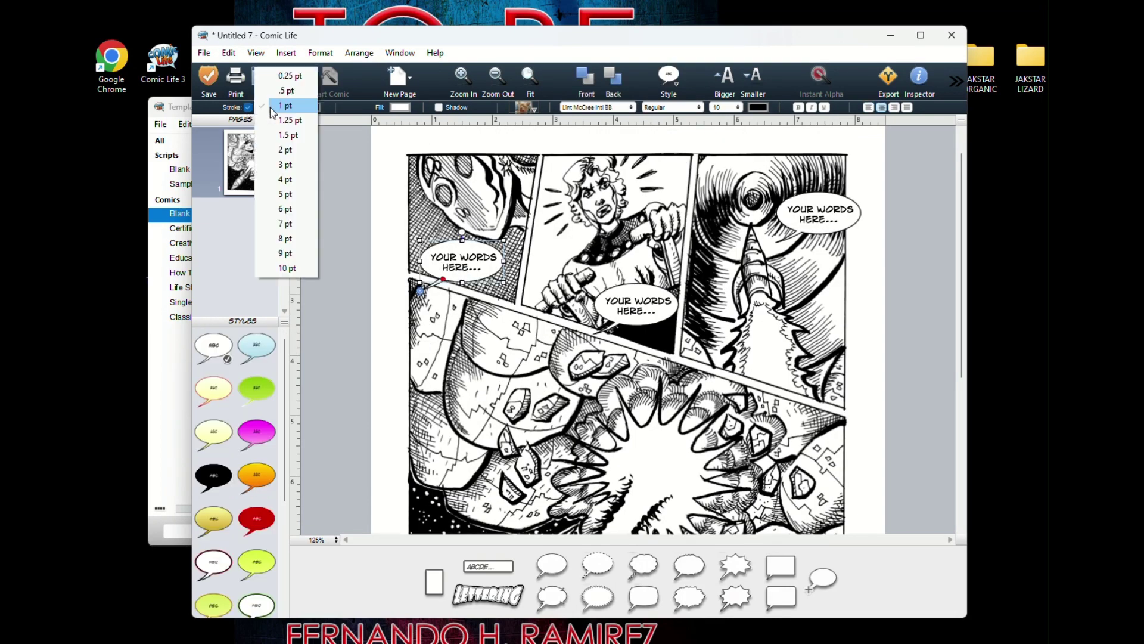
left_click(296, 142)
left_click(640, 298)
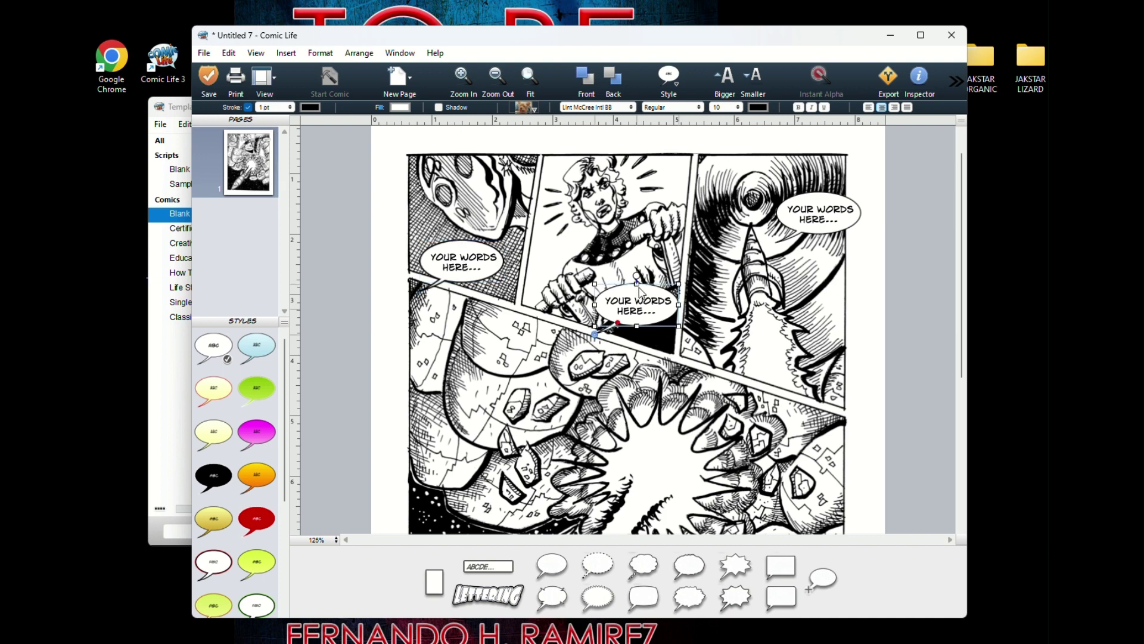
left_click(269, 108)
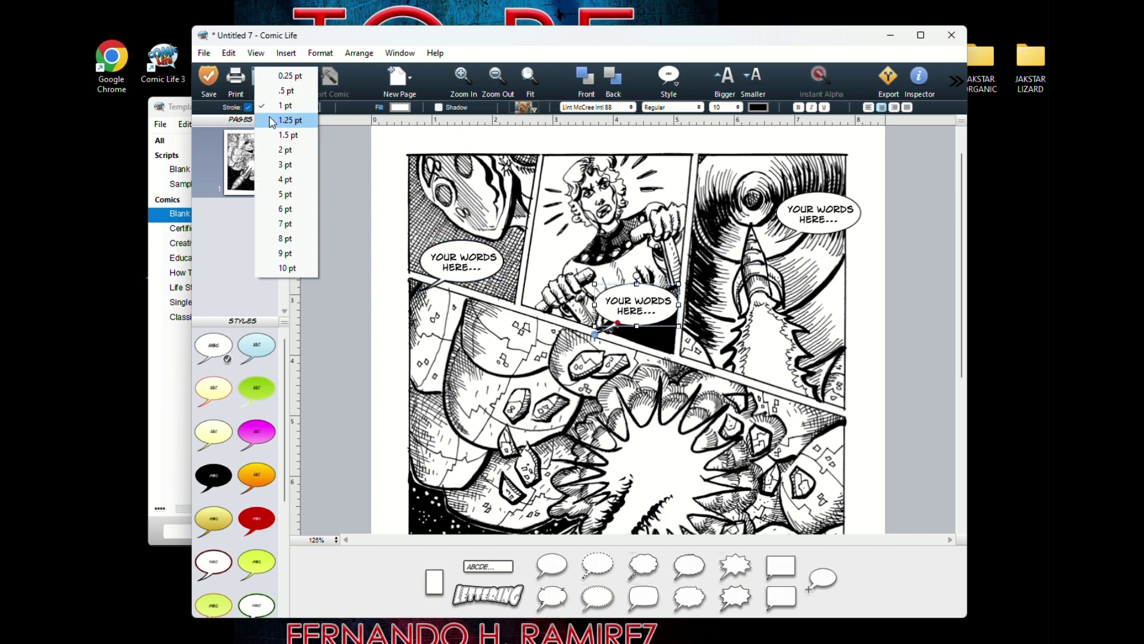
left_click(296, 135)
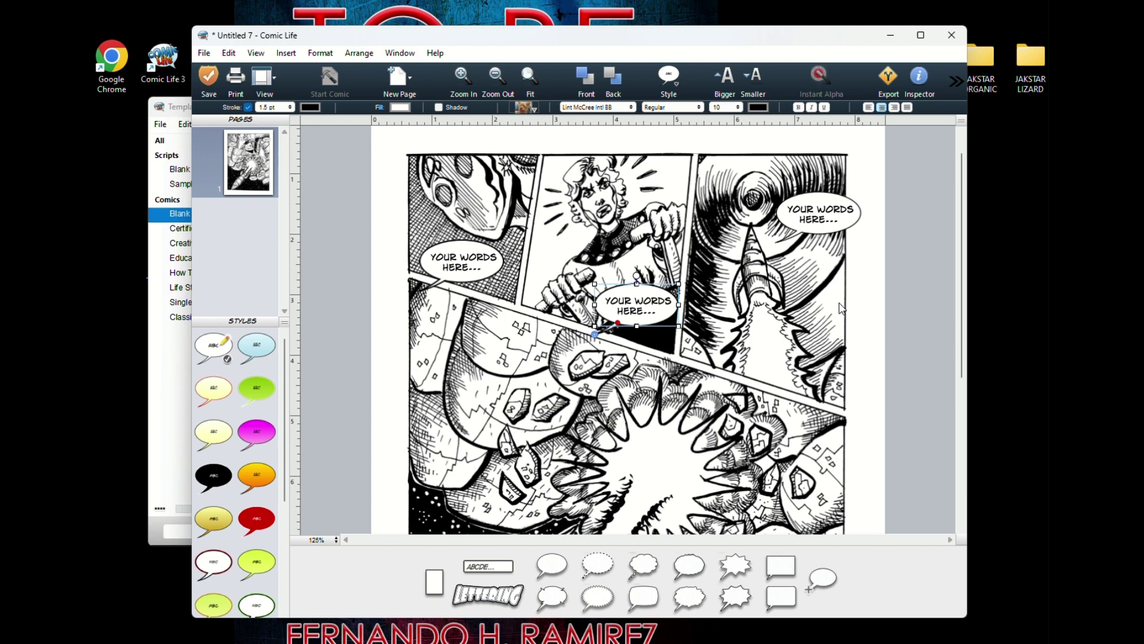
Set the top-right balloon and rocket balloon outlines to 1.5 pt as well
left_click(824, 234)
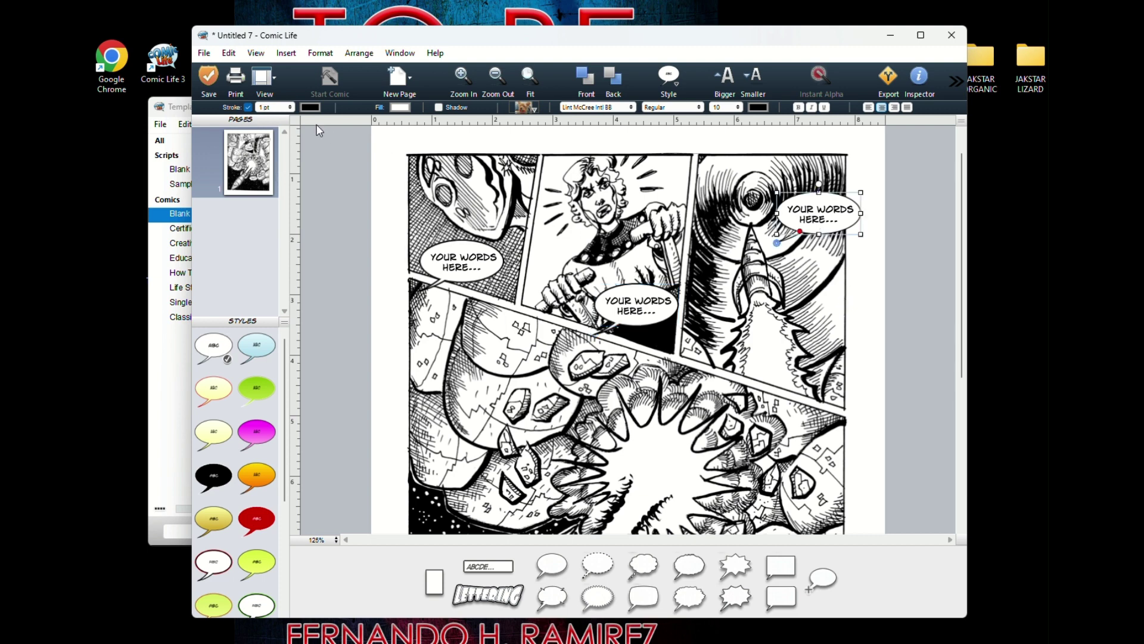
left_click(289, 108)
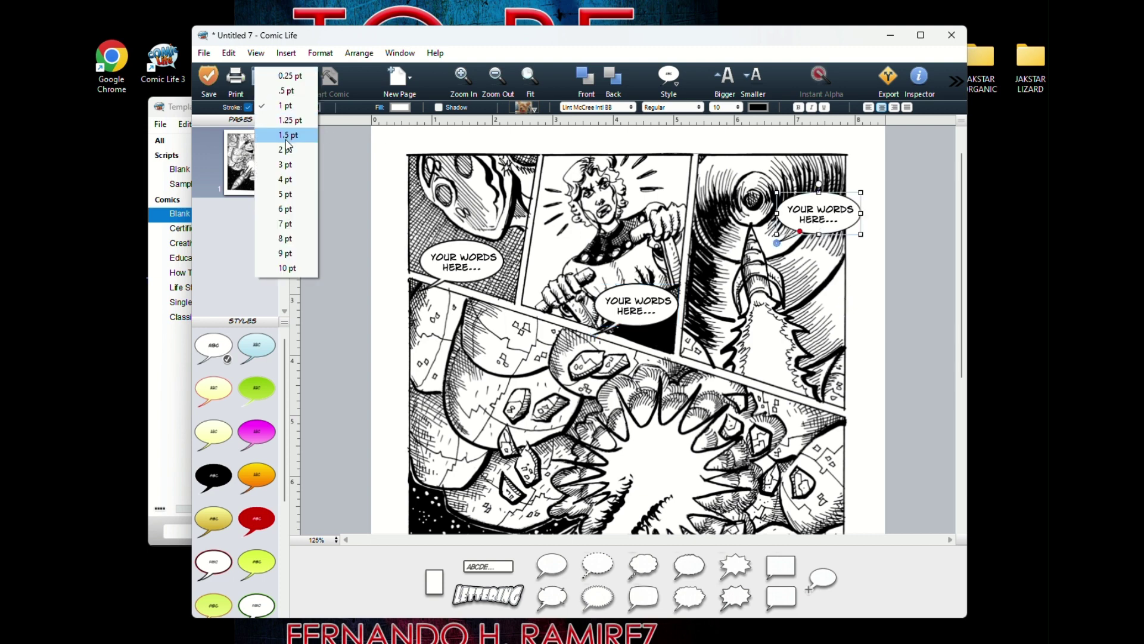
left_click(287, 136)
scroll(681, 372, "down", 5)
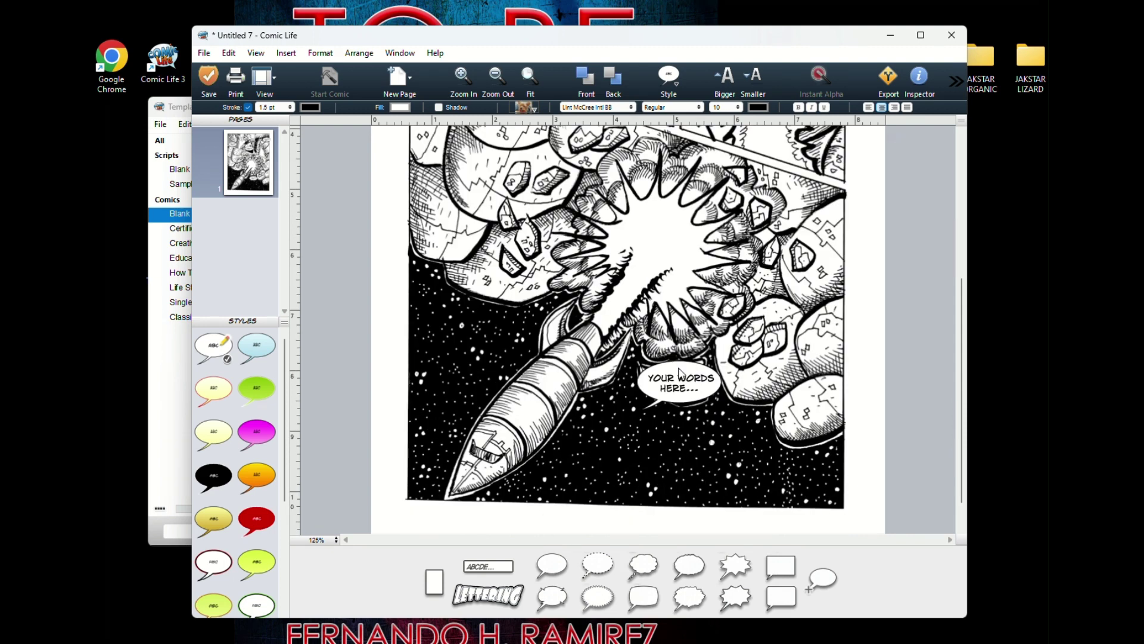
left_click(681, 373)
left_click(272, 109)
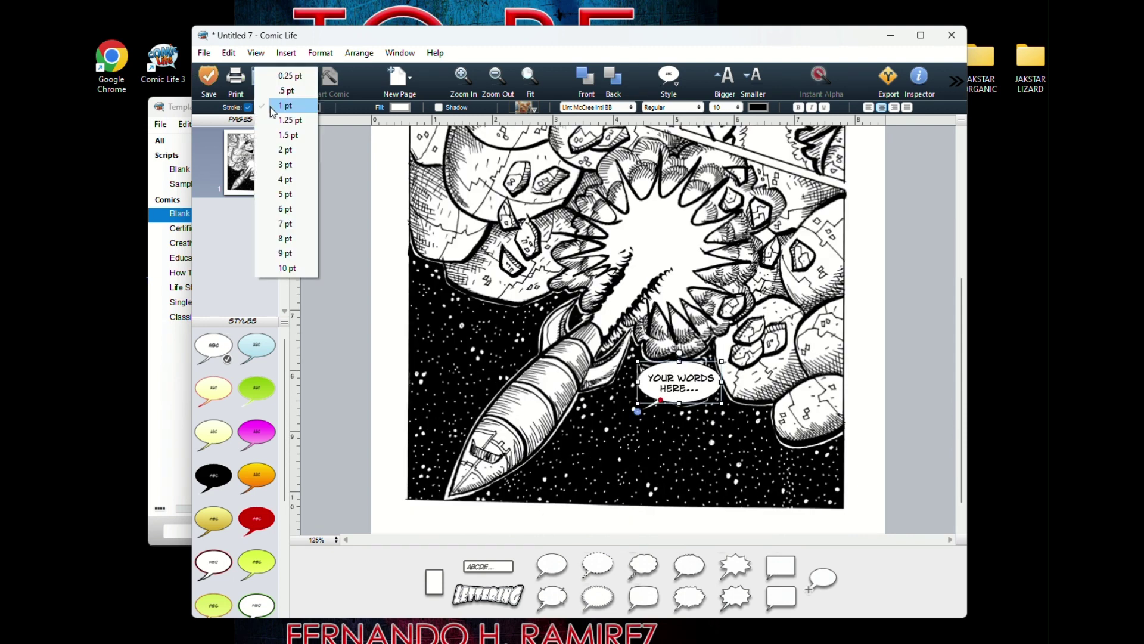
left_click(289, 136)
left_click(685, 455)
scroll(684, 455, "up", 2)
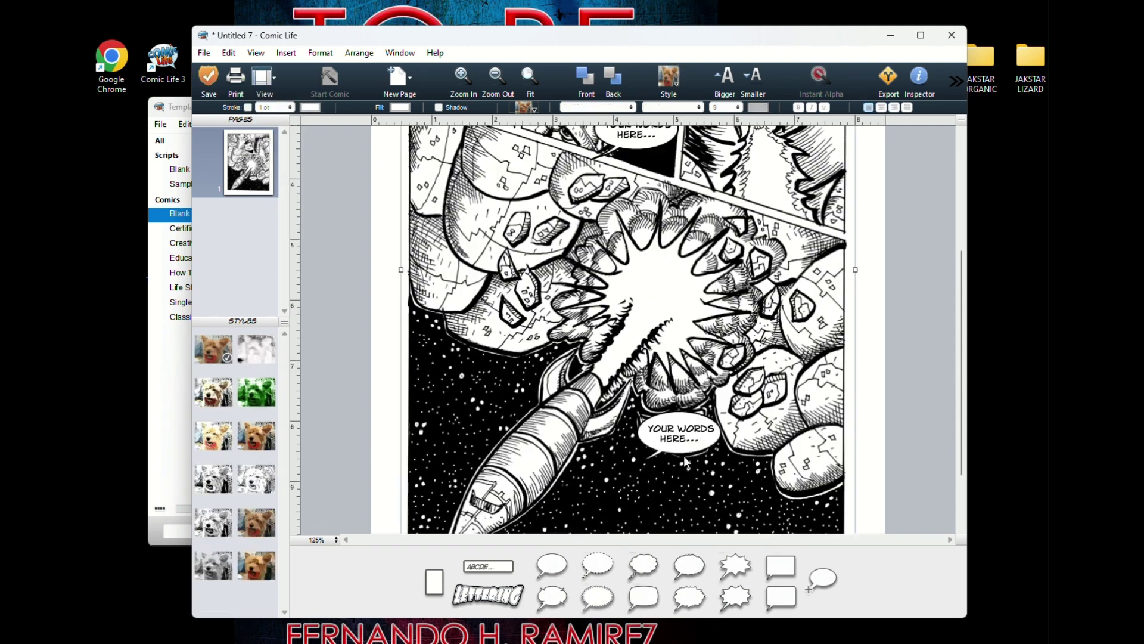
scroll(684, 455, "up", 3)
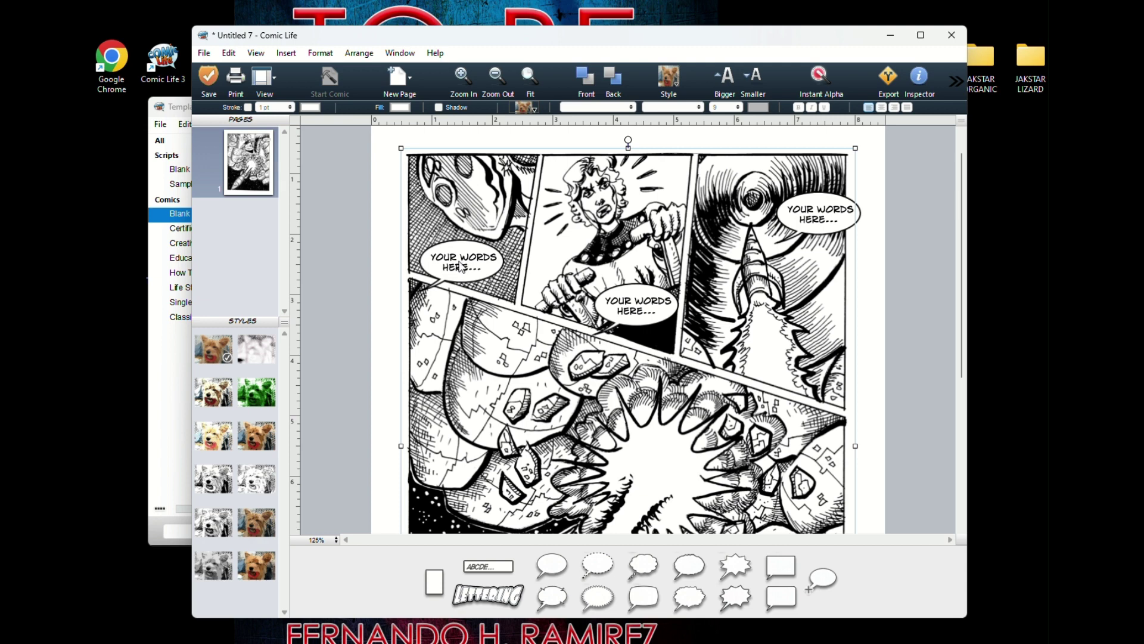
Replace the upper-left balloon's placeholder with 'WE ARE MOVING TOWARDS IT!'
left_click(459, 265)
left_click(459, 265)
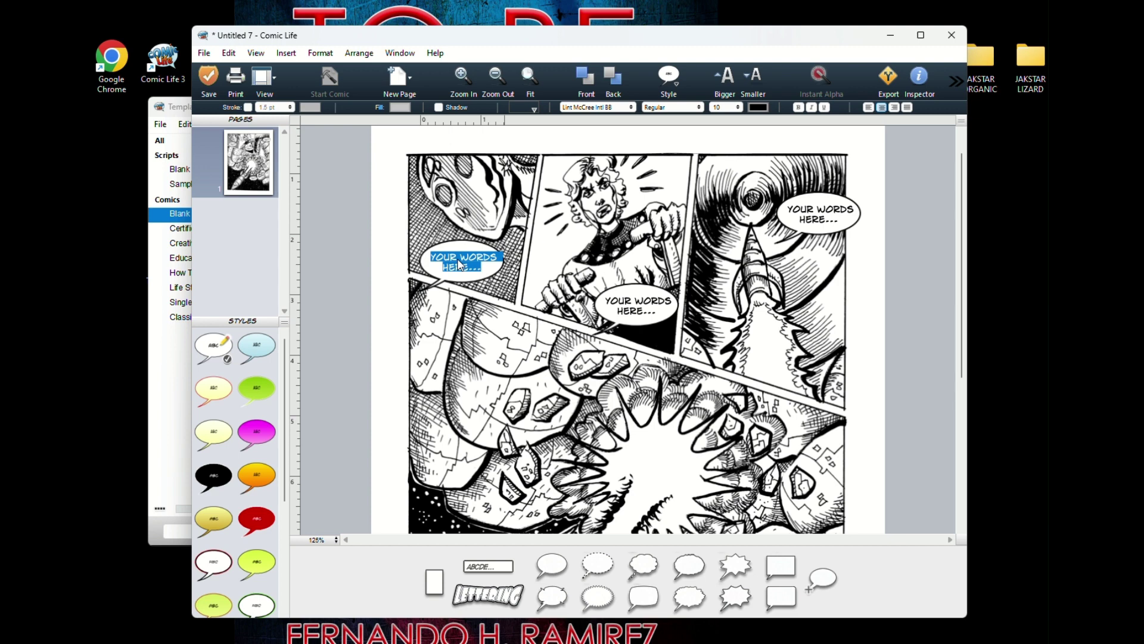
type("WE ARE")
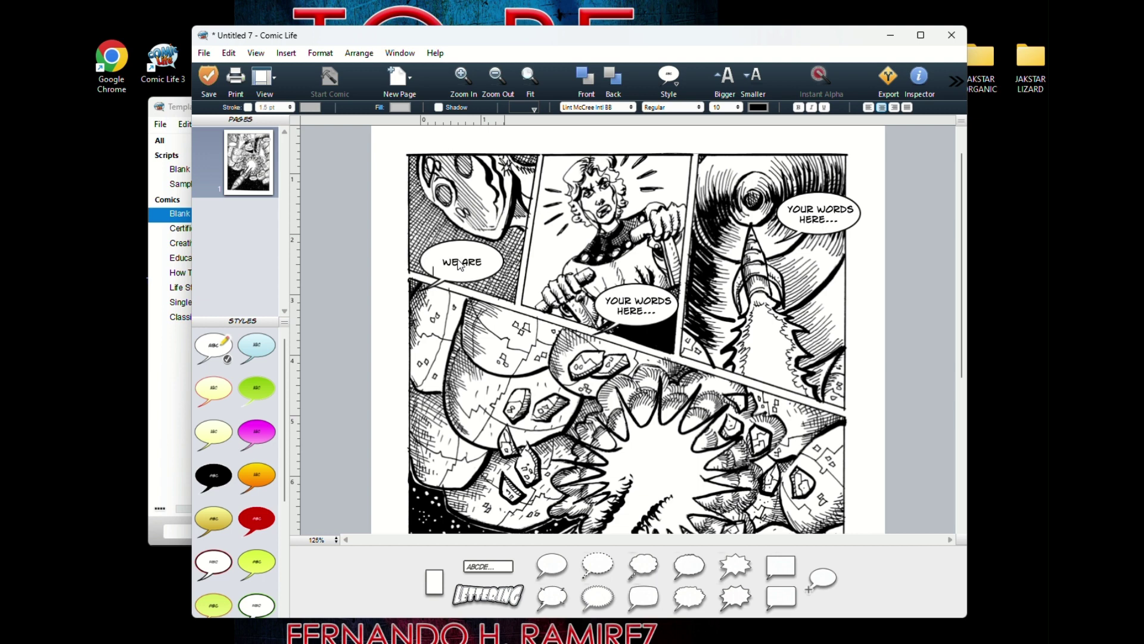
type(" MOVING TOWA")
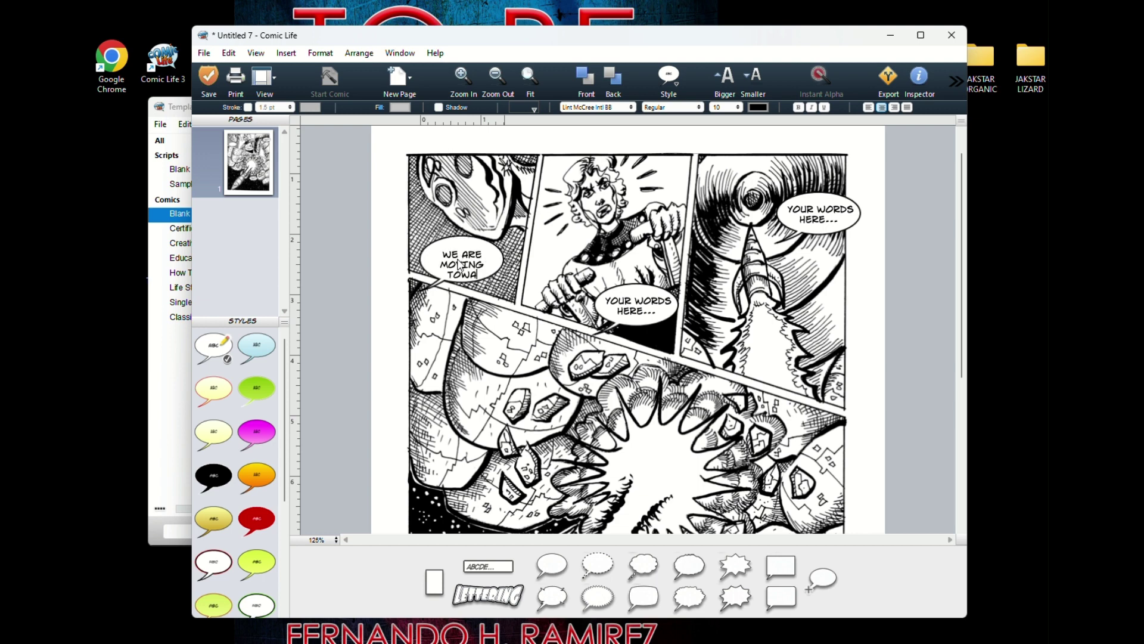
type("RD")
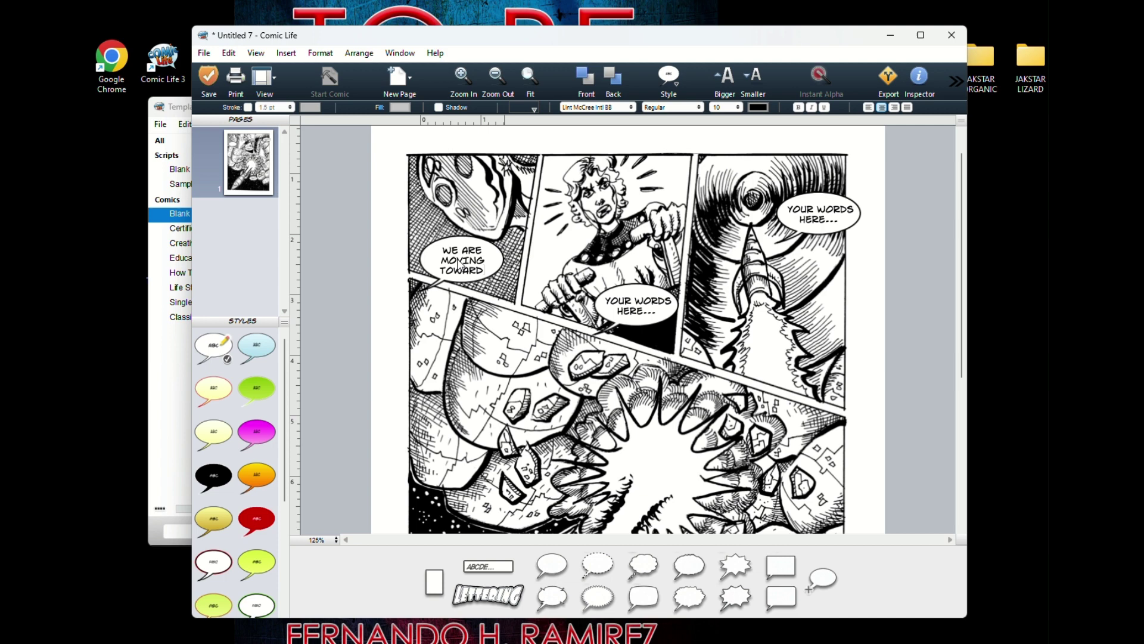
type("S IT!")
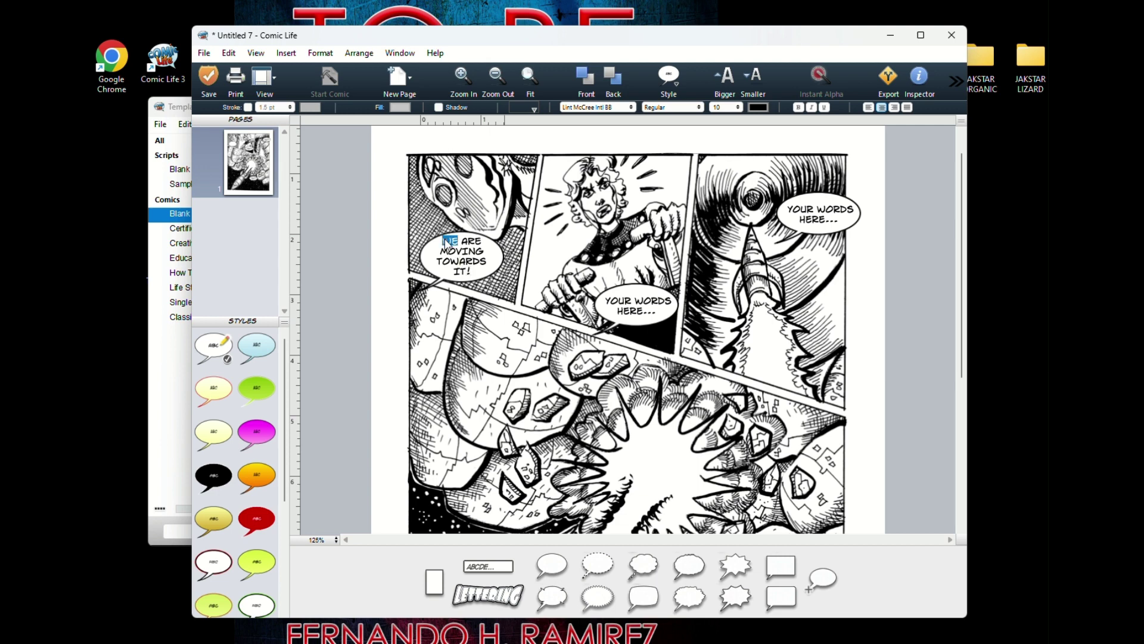
Set the first balloon's text to DigitalStrip at size 9
left_click_drag(445, 243, 463, 275)
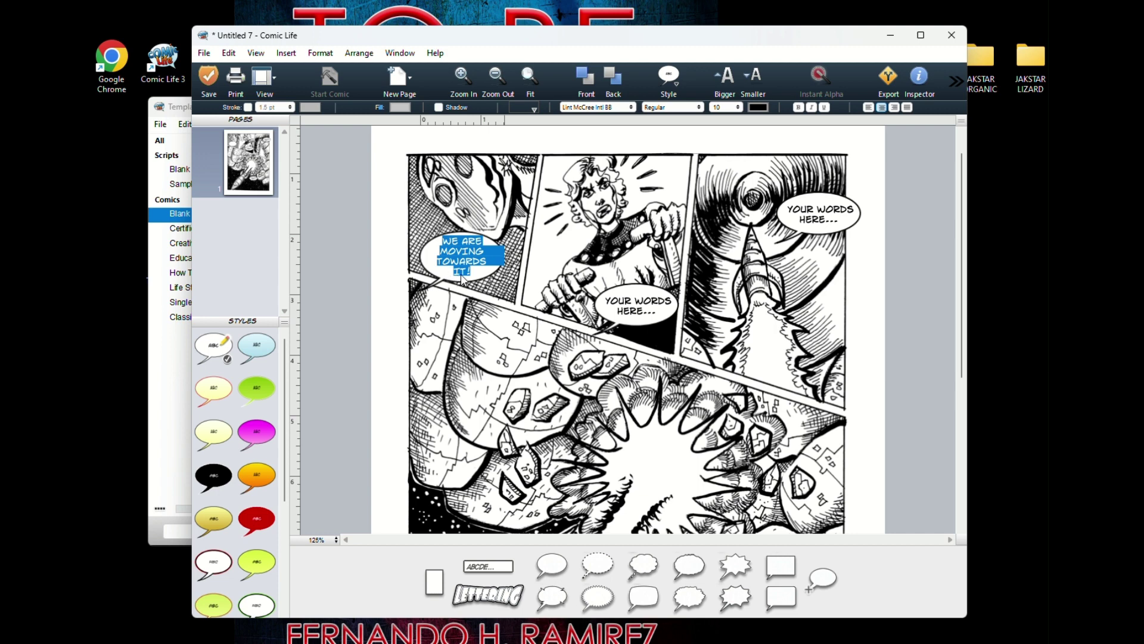
left_click(633, 110)
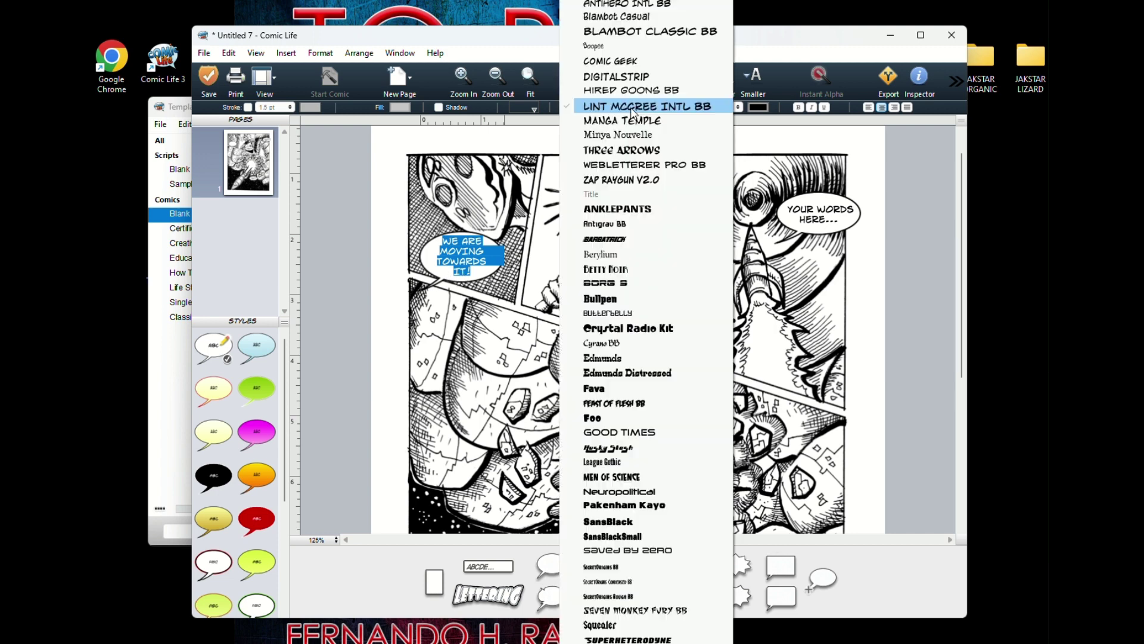
left_click(624, 77)
left_click(739, 109)
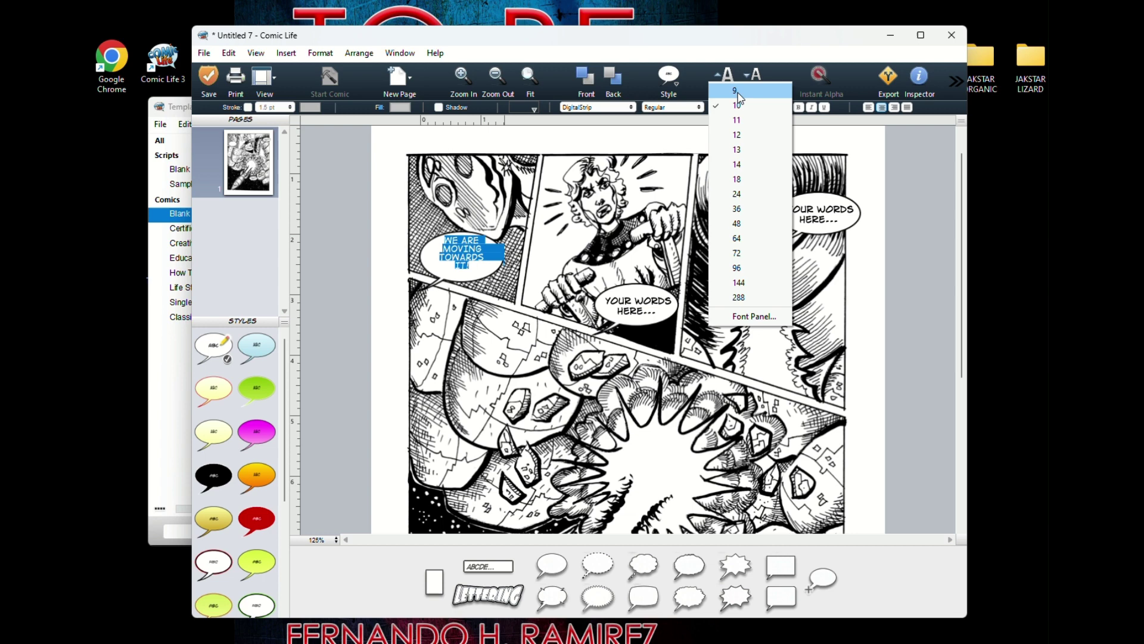
left_click(738, 94)
left_click(468, 257)
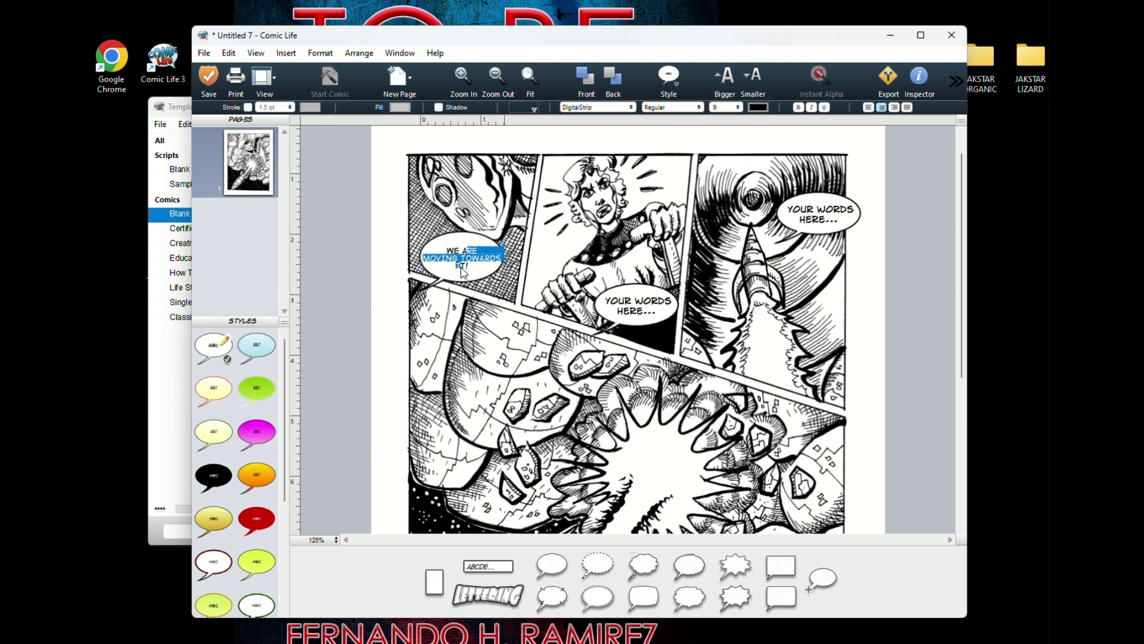
left_click(477, 275)
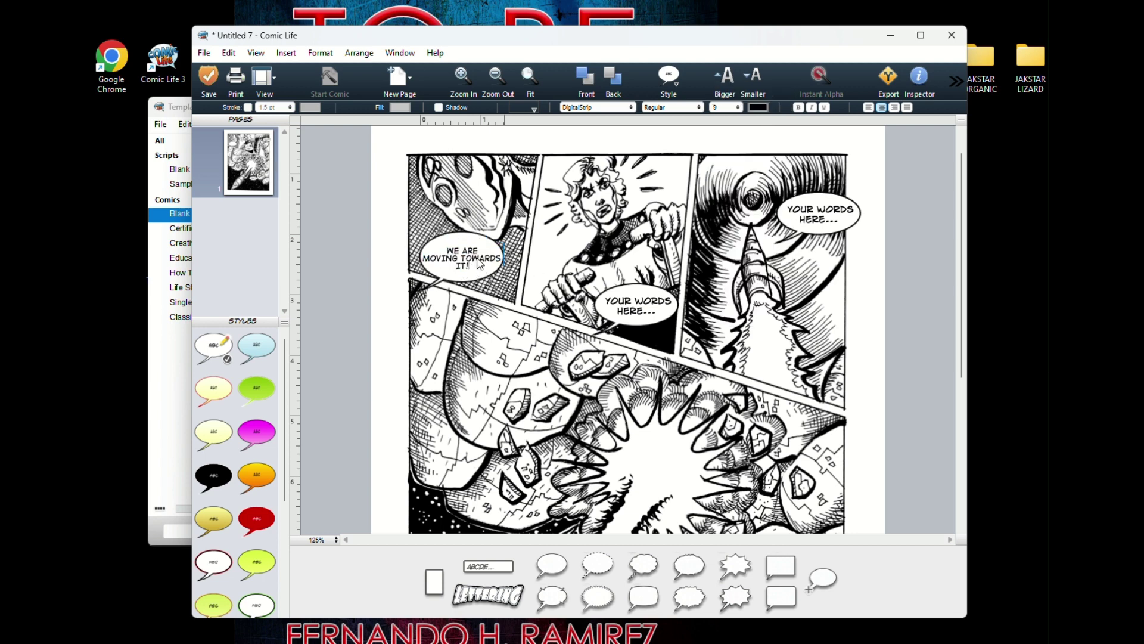
Move TOWARDS onto its own line and add a new oval balloon below the first
left_click_drag(478, 251, 476, 258)
left_click(475, 258)
key("Return")
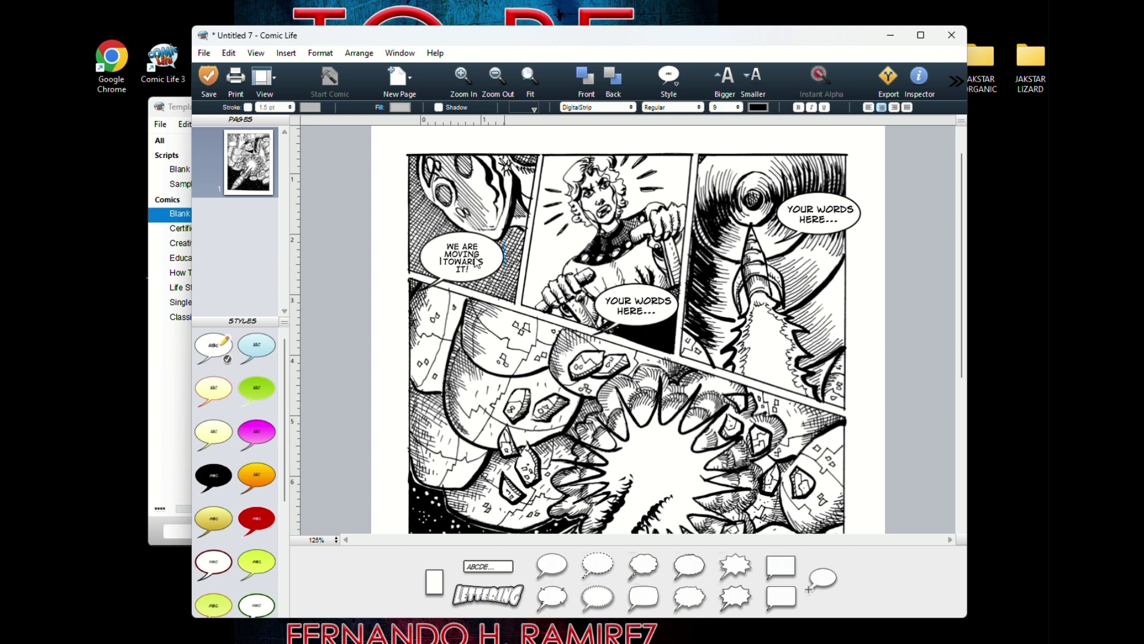
left_click_drag(822, 577, 548, 307)
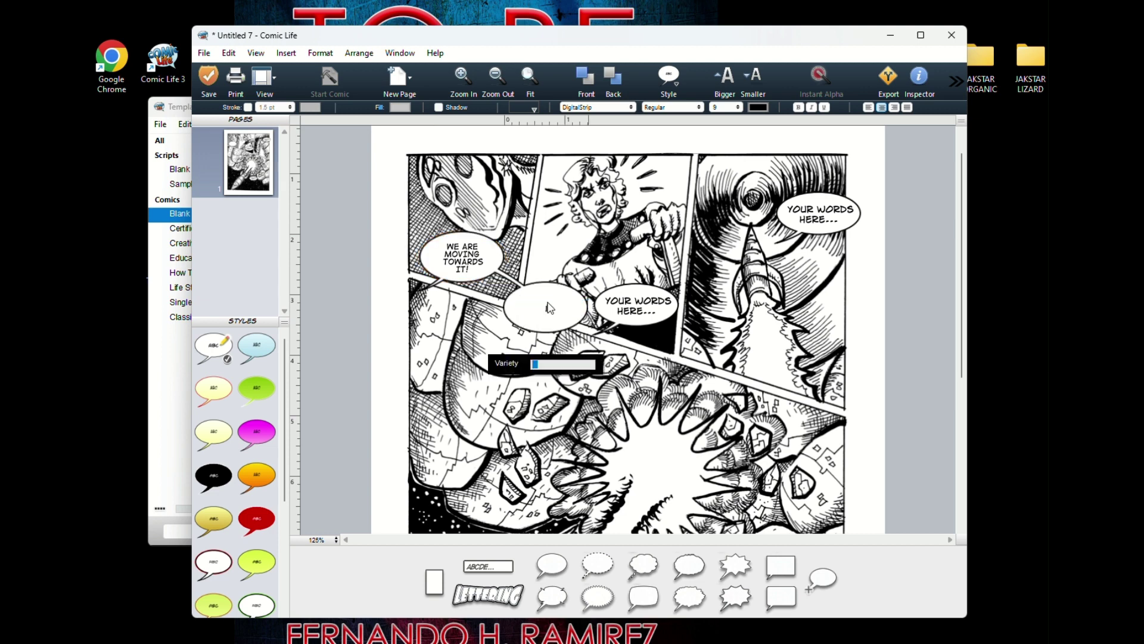
Type 'I CAN'T BREAK FREE!' into the new balloon
type("I CAN'T!")
key("BackSpace")
type("BREAK FREE!!")
Point the first balloon's tail up to the right and make the balloon smaller
left_click(457, 267)
left_click_drag(421, 292, 492, 213)
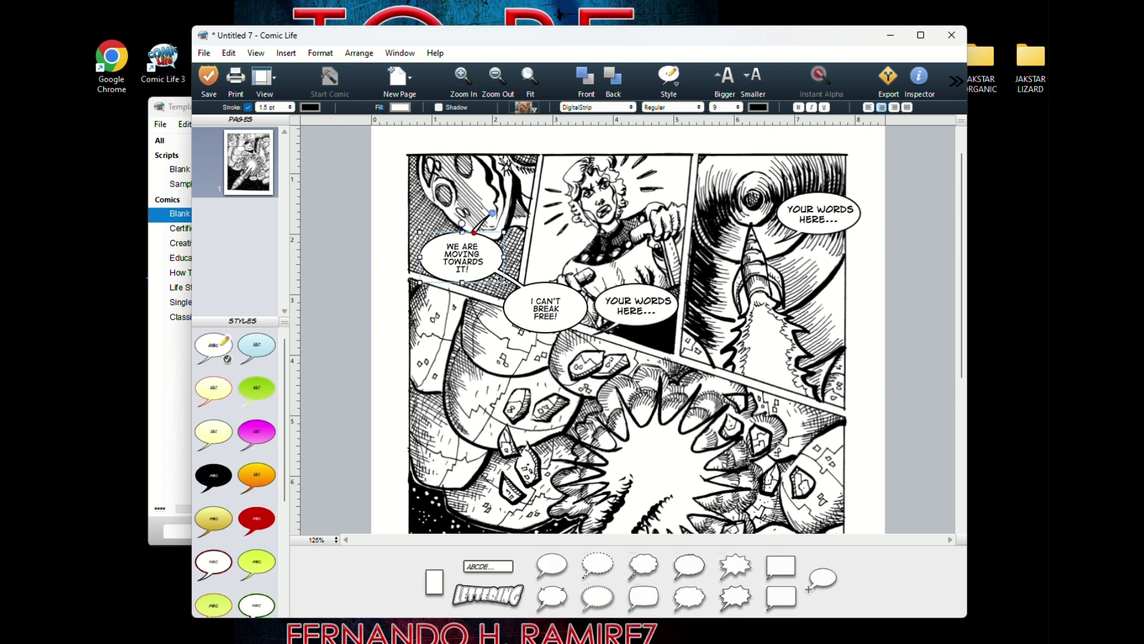
mouse_move(503, 280)
left_mouse_down()
mouse_move(477, 238)
mouse_move(484, 273)
left_mouse_up()
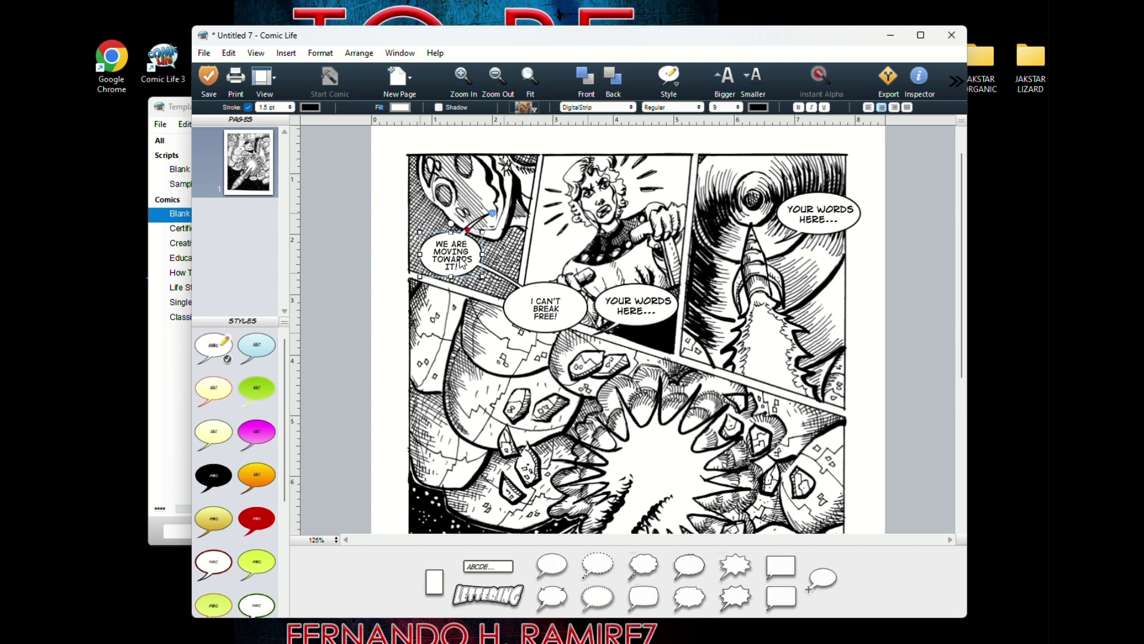
Make the word TOWARDS bold and nudge the first balloon slightly left
double_click(463, 263)
double_click(460, 257)
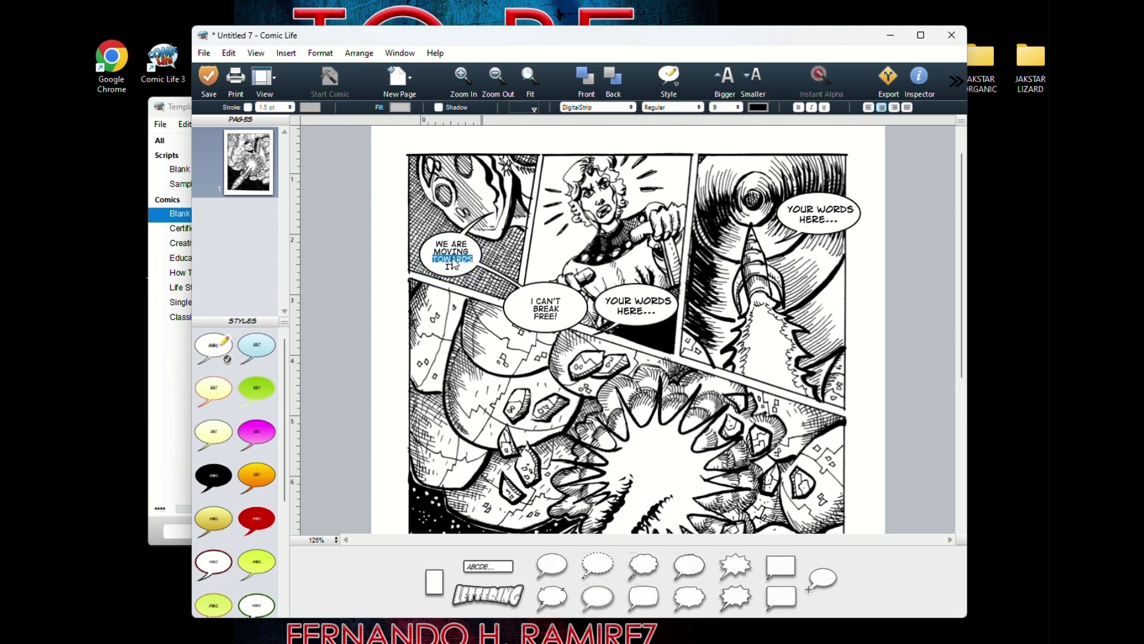
left_click(667, 109)
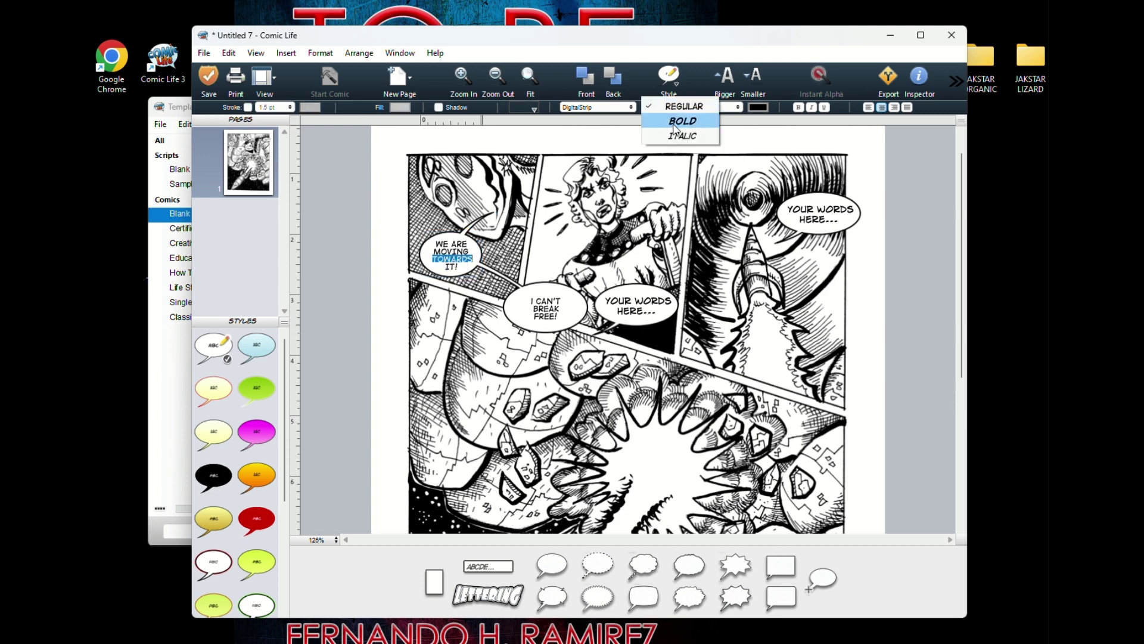
left_click(678, 118)
left_click(510, 255)
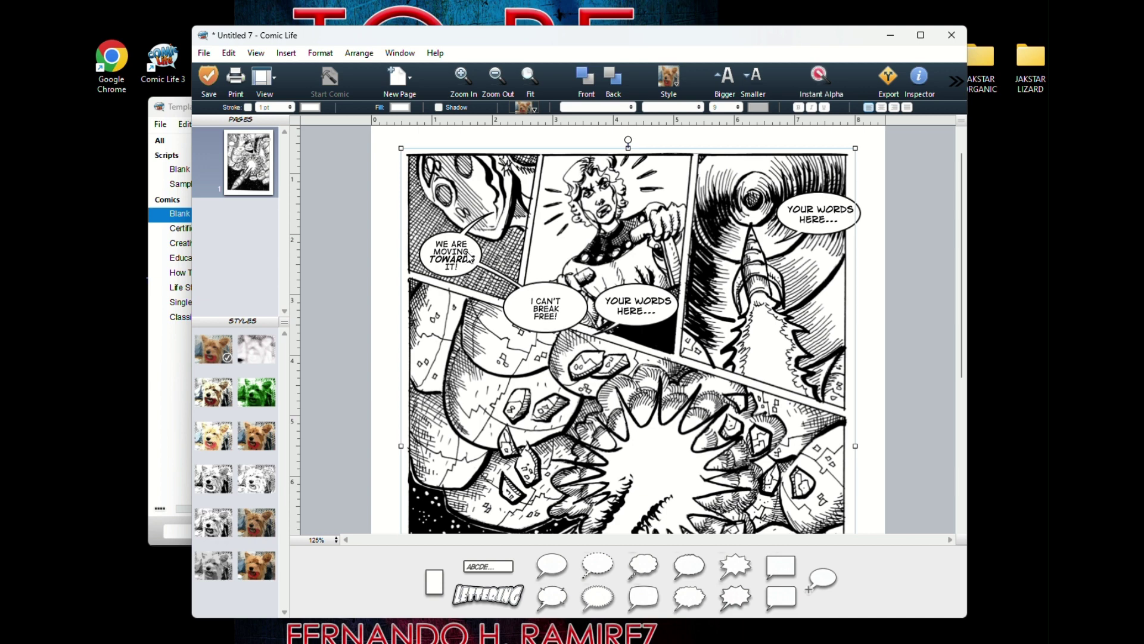
left_click_drag(471, 258, 466, 254)
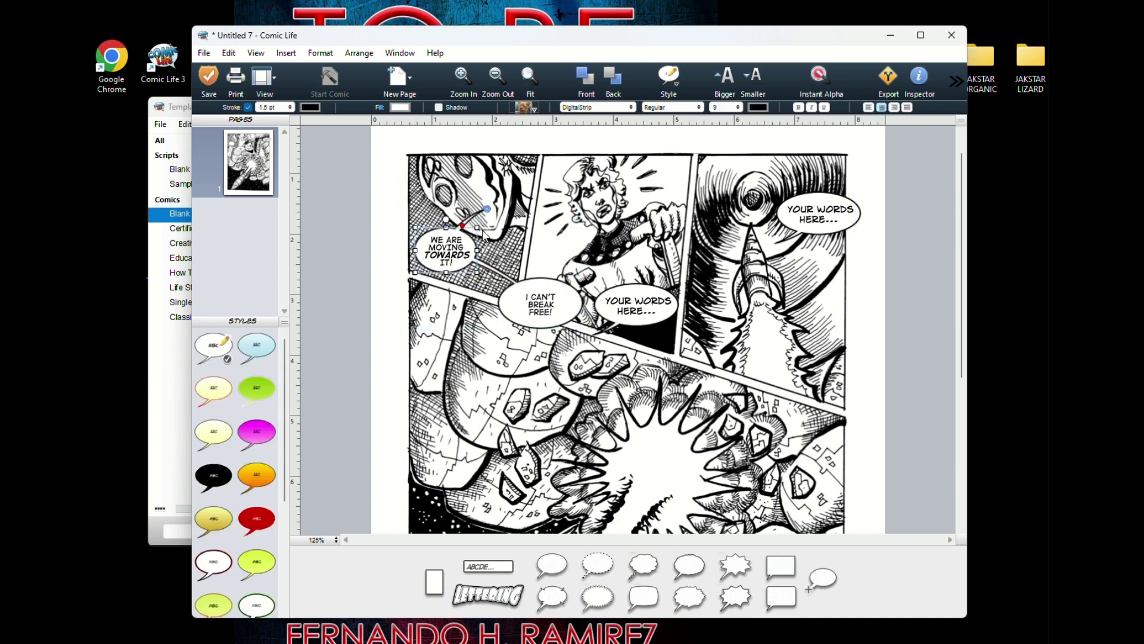
left_click(481, 228)
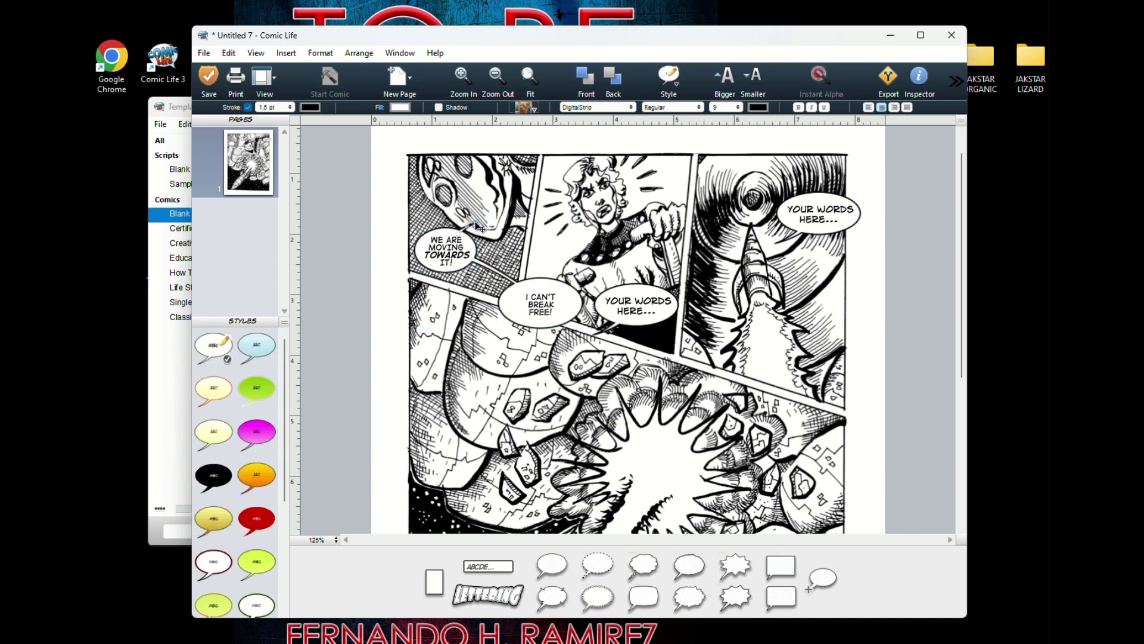
Move the I CAN'T BREAK FREE! balloon up beside the first one and shrink it
left_click(541, 285)
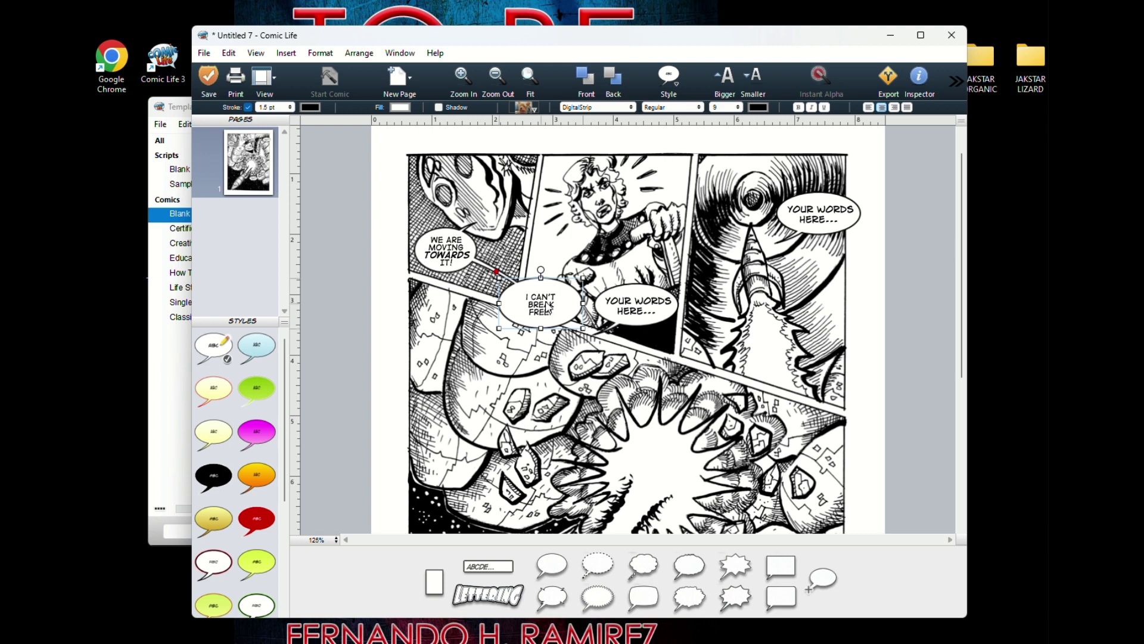
left_click_drag(547, 307, 541, 264)
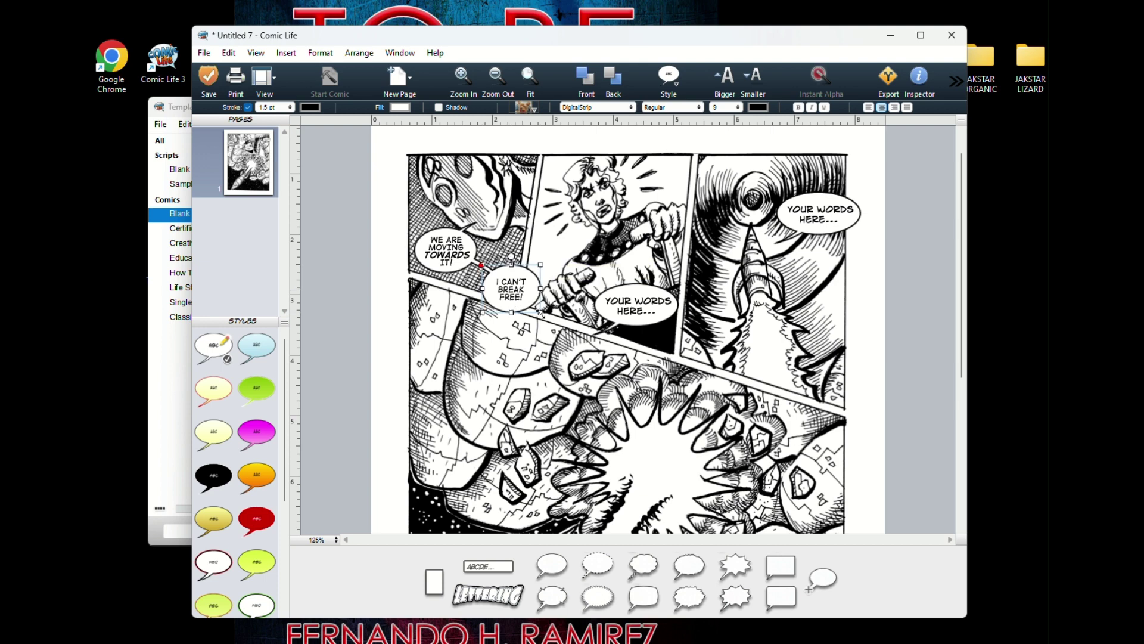
left_click_drag(540, 313, 525, 280)
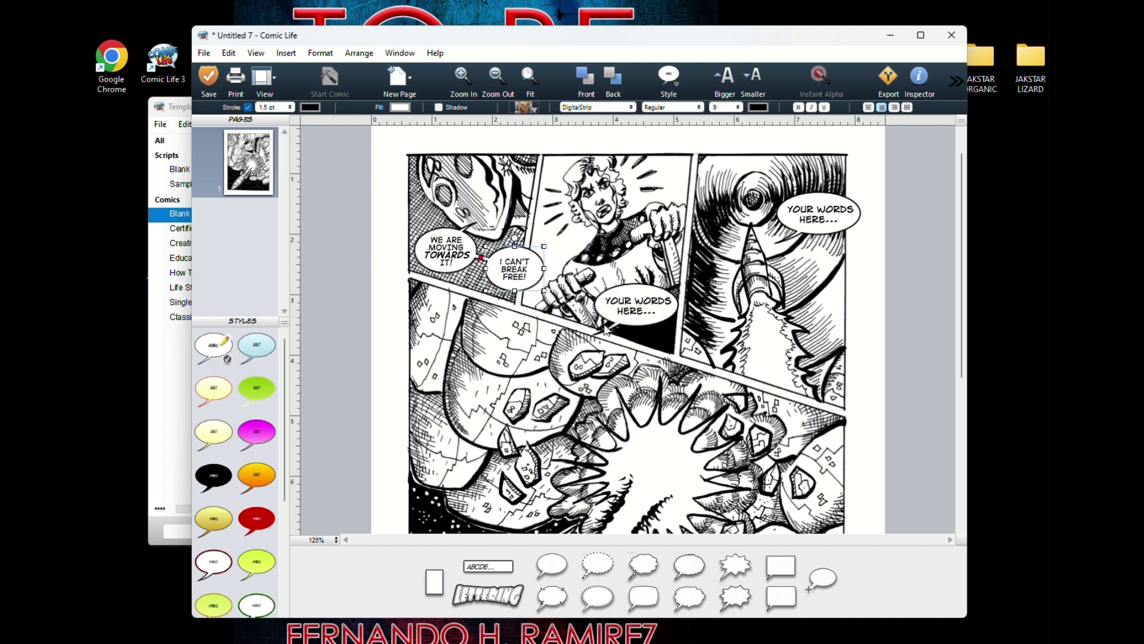
Replace the middle balloon's placeholder with 'IF WE CAN'T BREAK FREE...'
double_click(635, 304)
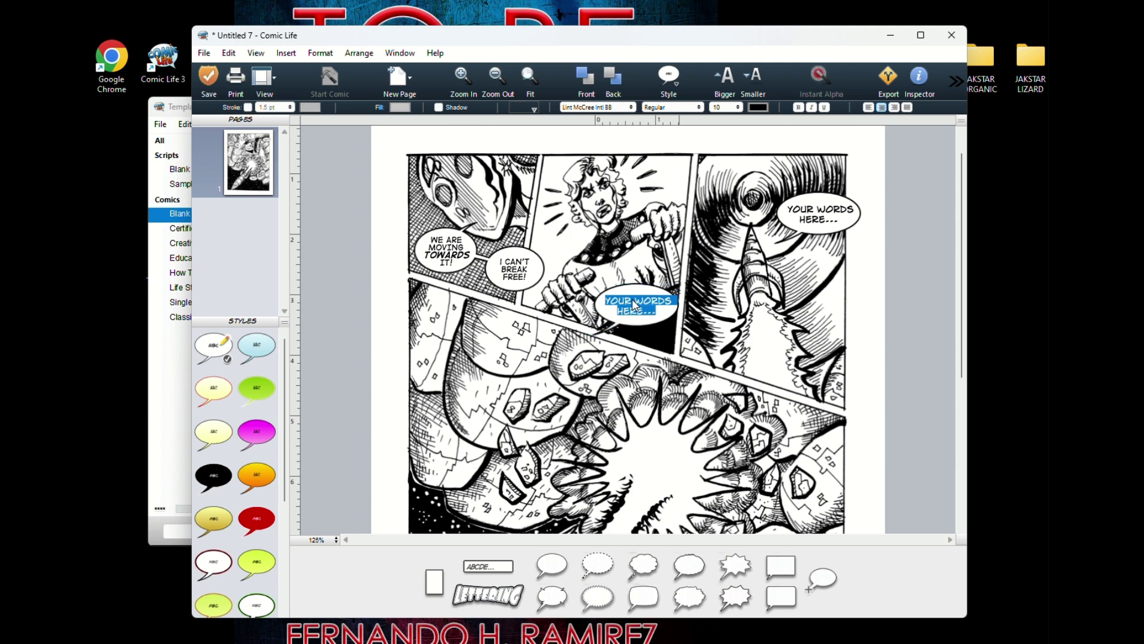
key("BackSpace")
type("IF WE")
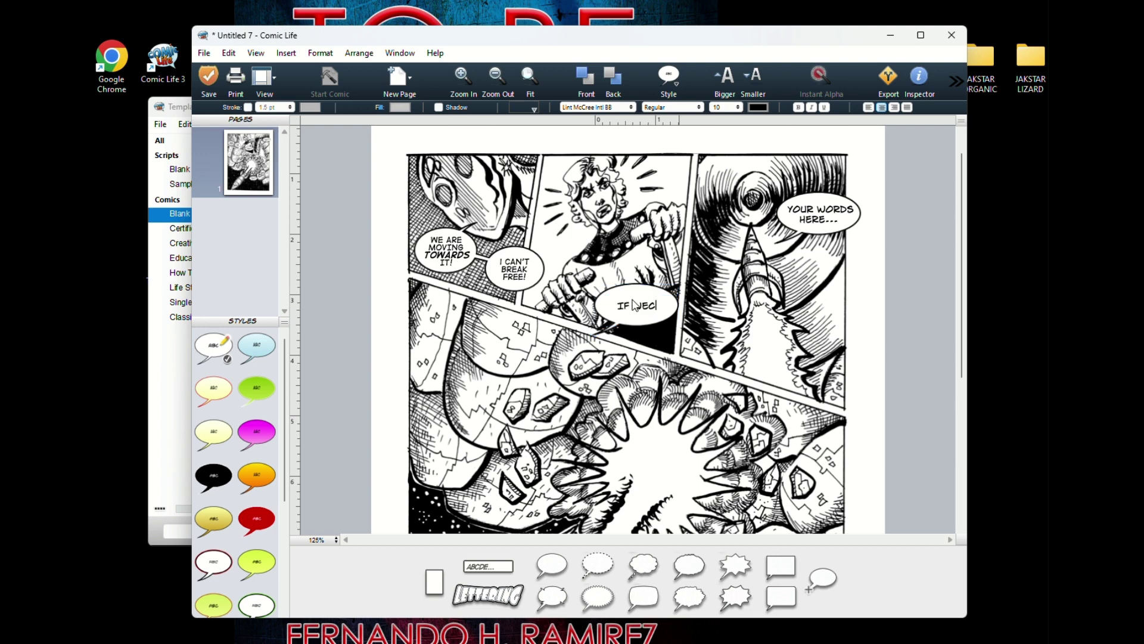
type(" CAN'T BREAK FREE")
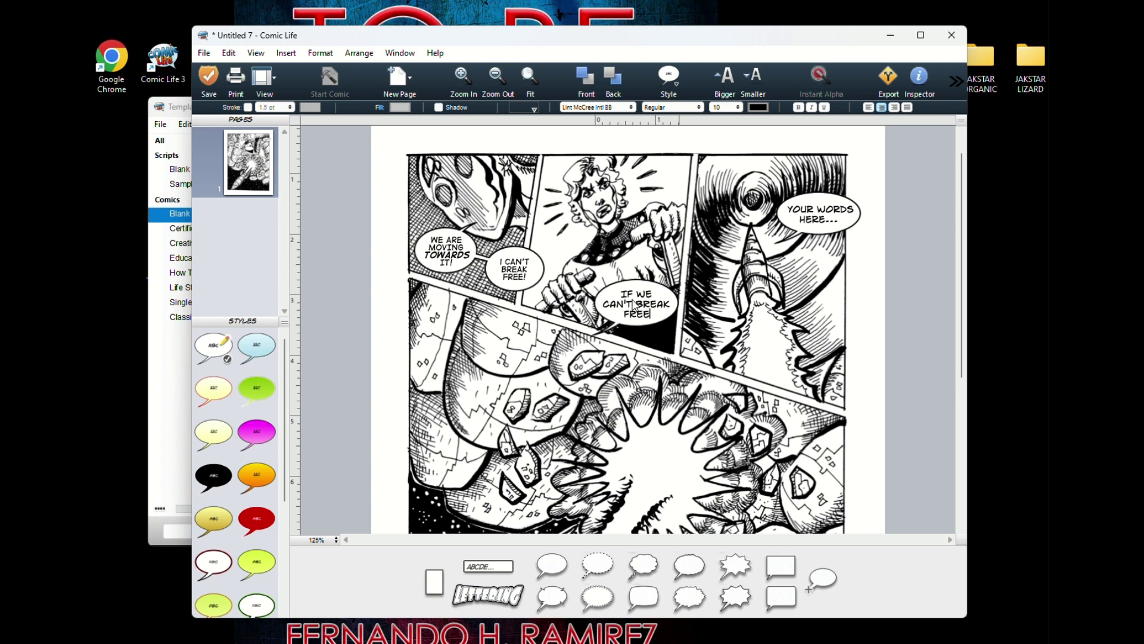
type("...")
left_click(636, 295)
Set the middle balloon's text to DigitalStrip size 9 and aim its tail at the character's chest
left_click_drag(620, 294, 647, 315)
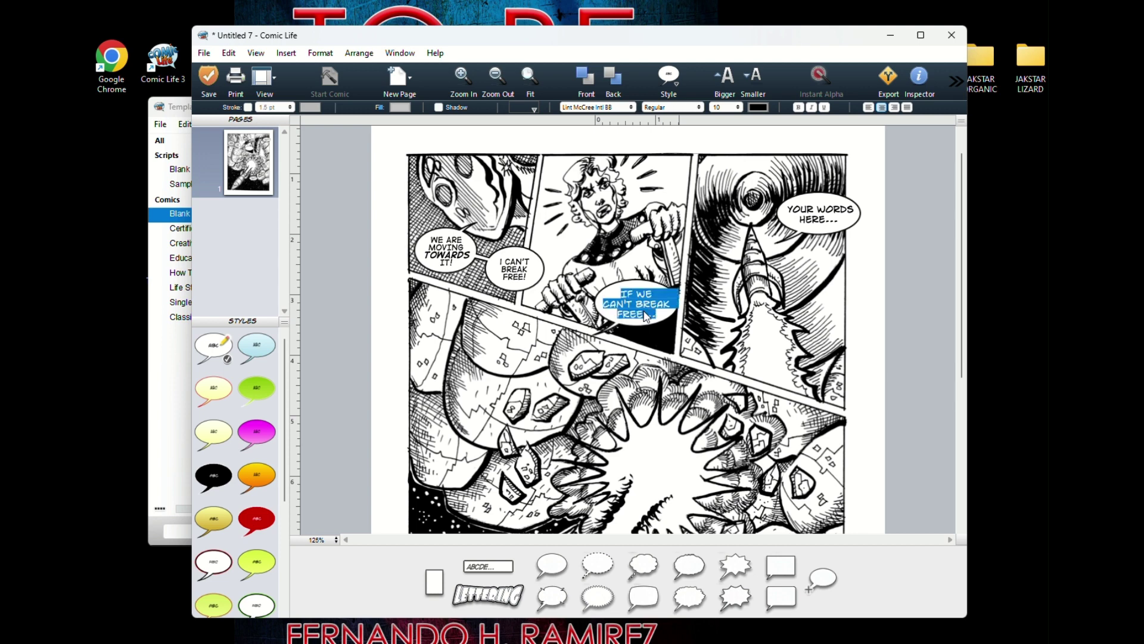
left_click(625, 107)
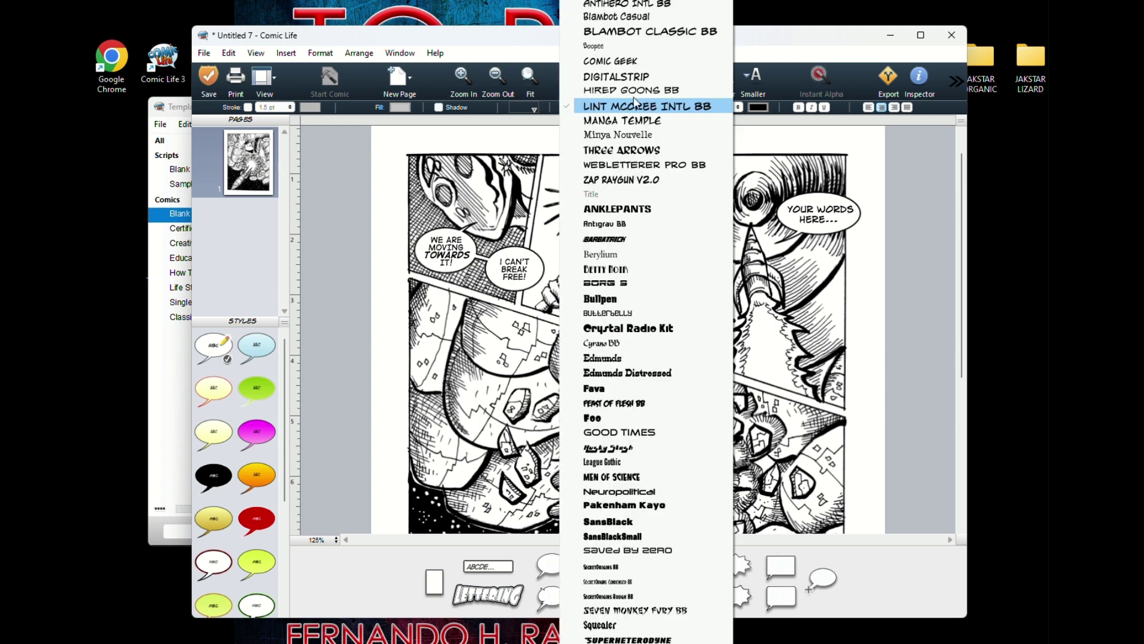
left_click(631, 76)
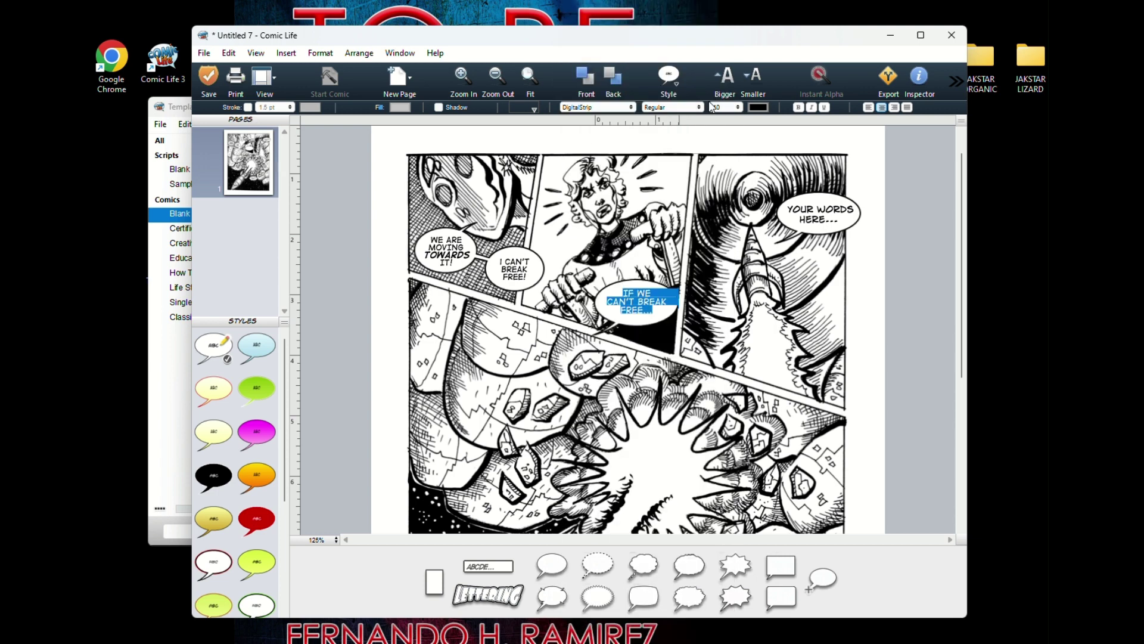
left_click(725, 107)
left_click(736, 91)
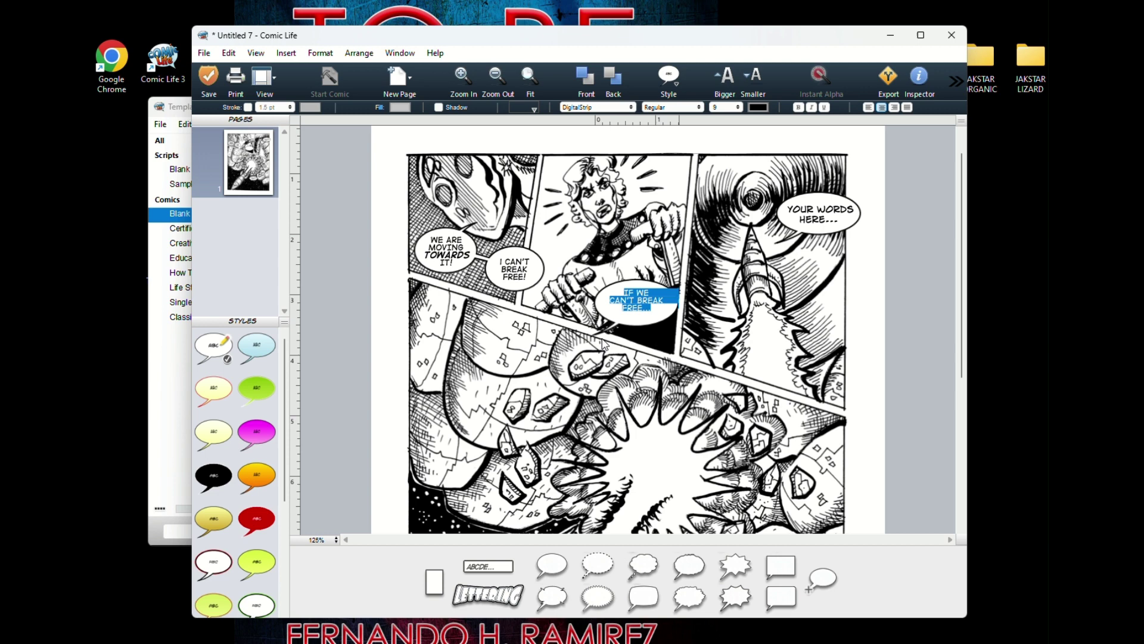
left_click(603, 341)
left_click(634, 325)
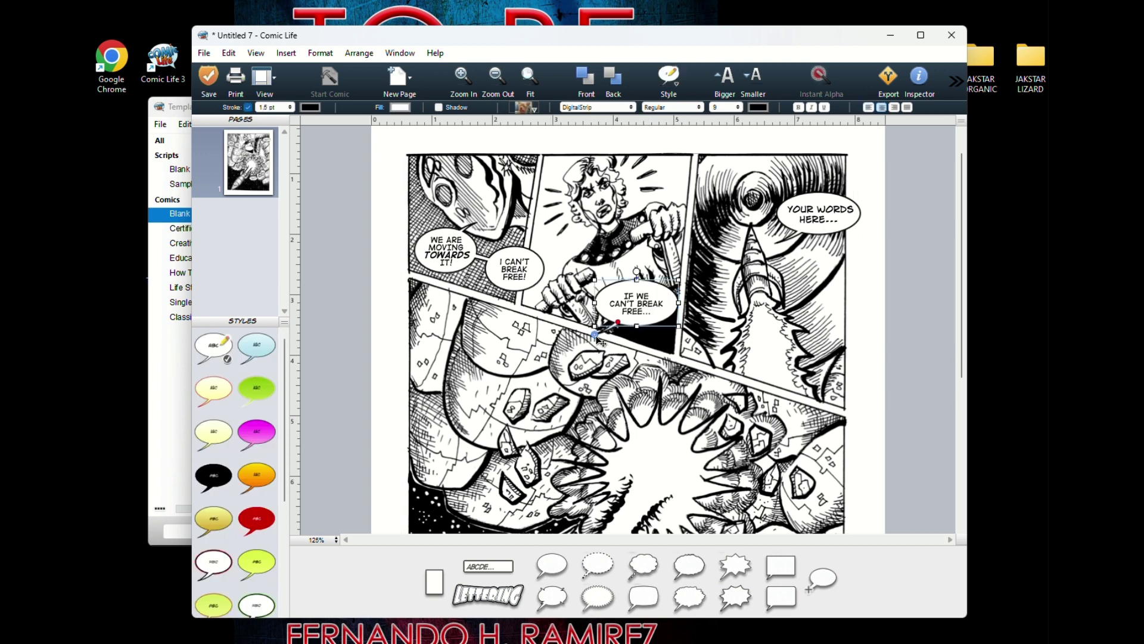
left_click_drag(594, 334, 621, 242)
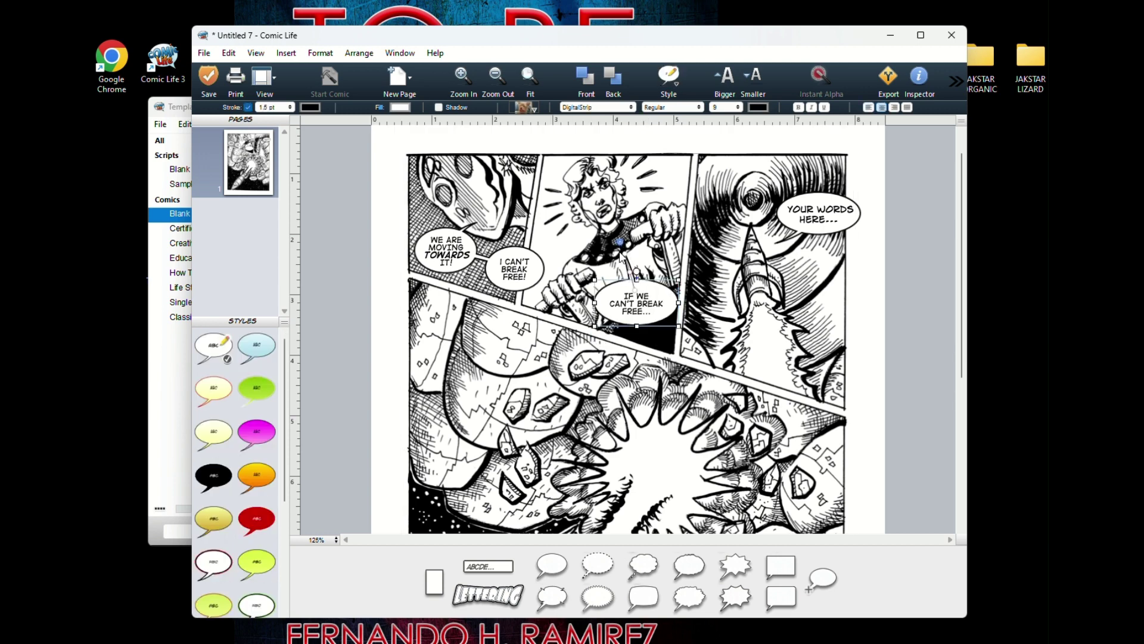
Make the words 'BREAK FREE...' in the middle balloon bold
double_click(636, 316)
left_click(636, 316)
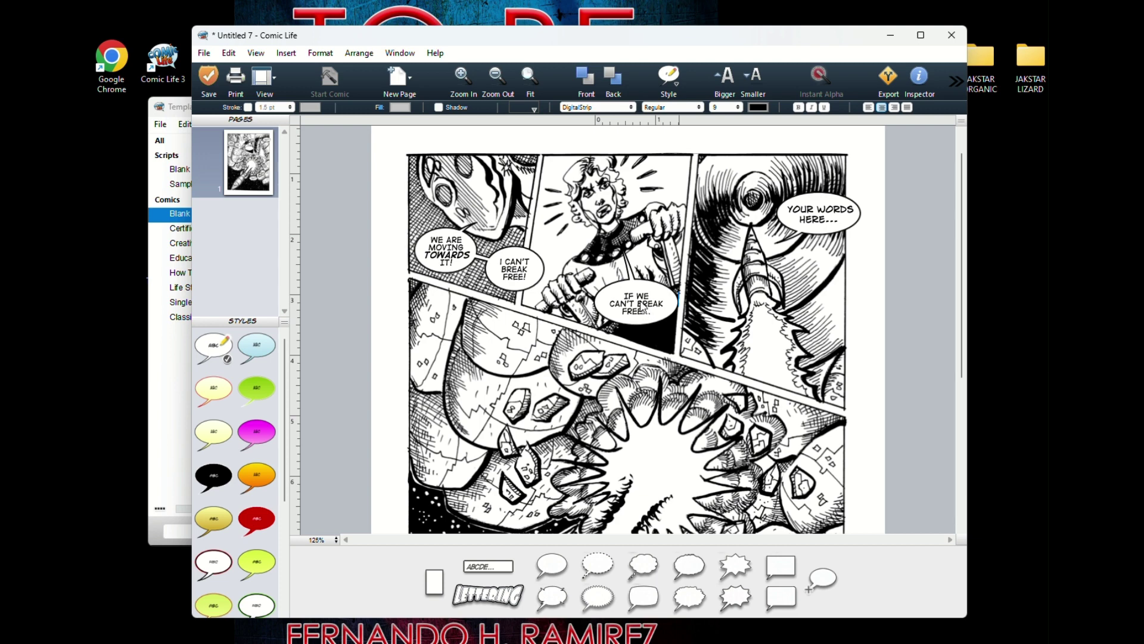
left_click_drag(638, 303, 658, 315)
left_click(654, 316)
left_click_drag(637, 303, 645, 317)
left_click(676, 107)
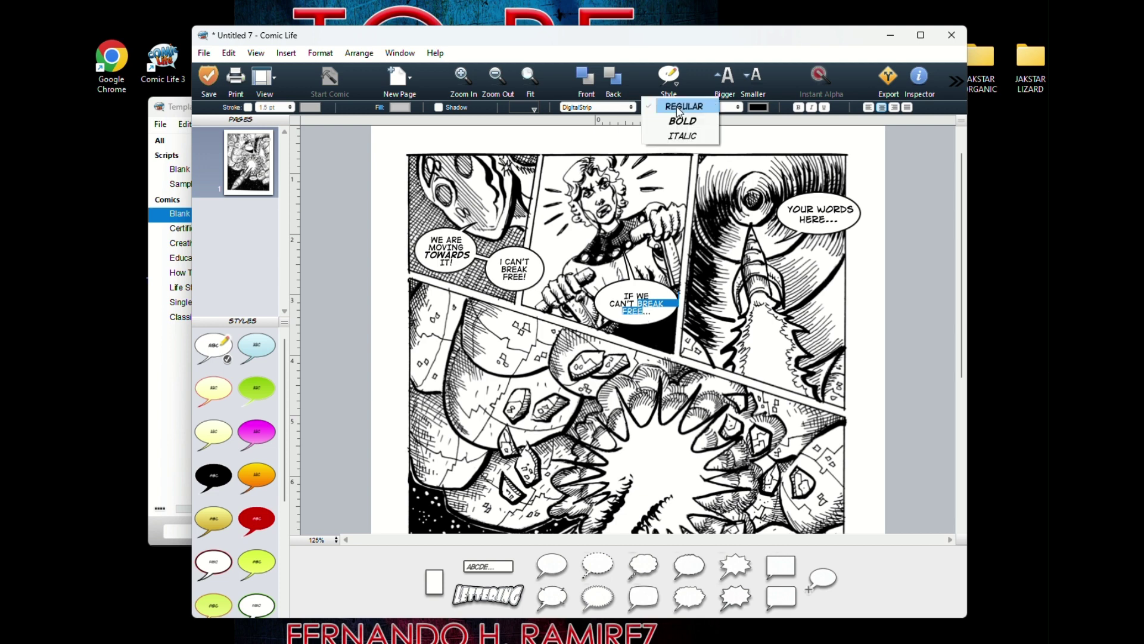
left_click(676, 121)
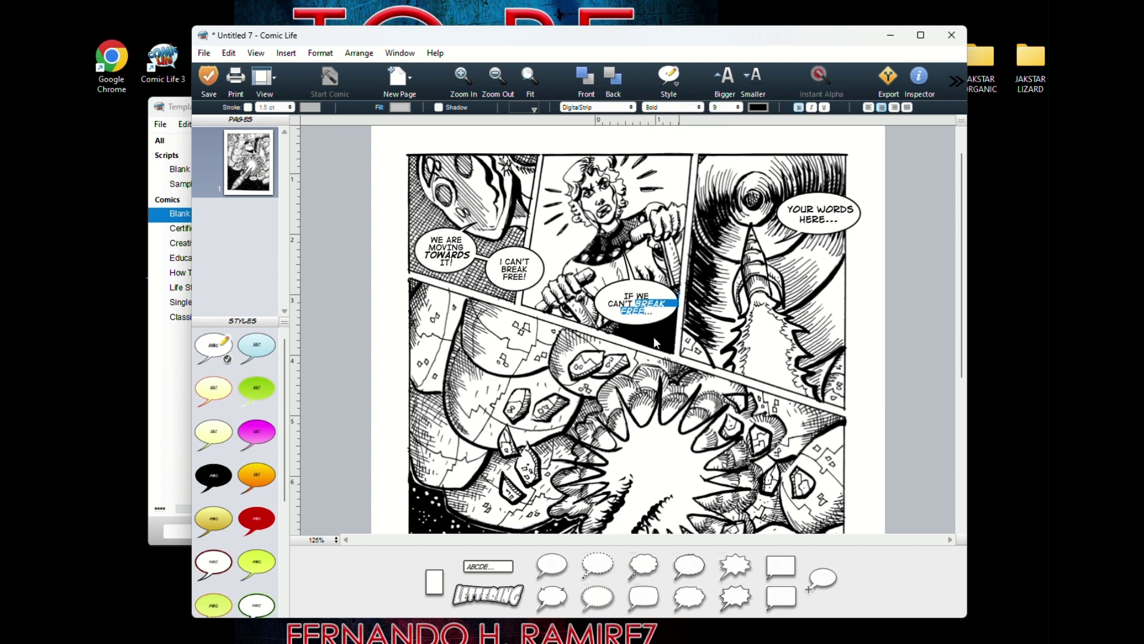
left_click(653, 336)
Fill the top-right balloon with 'THEN' and 'WE WILL JUST HAVE TO GO RIGHT THROUGH!' on two lines
left_click(817, 219)
left_click(817, 219)
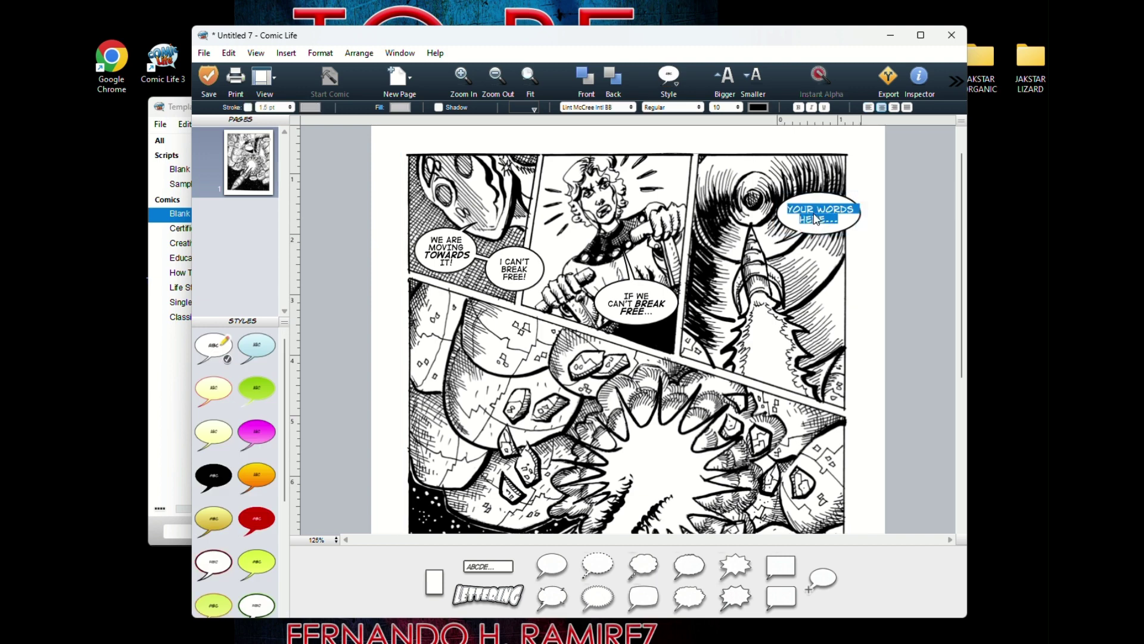
type("THEN")
key("Return")
type("WE WILL JUST HAVE")
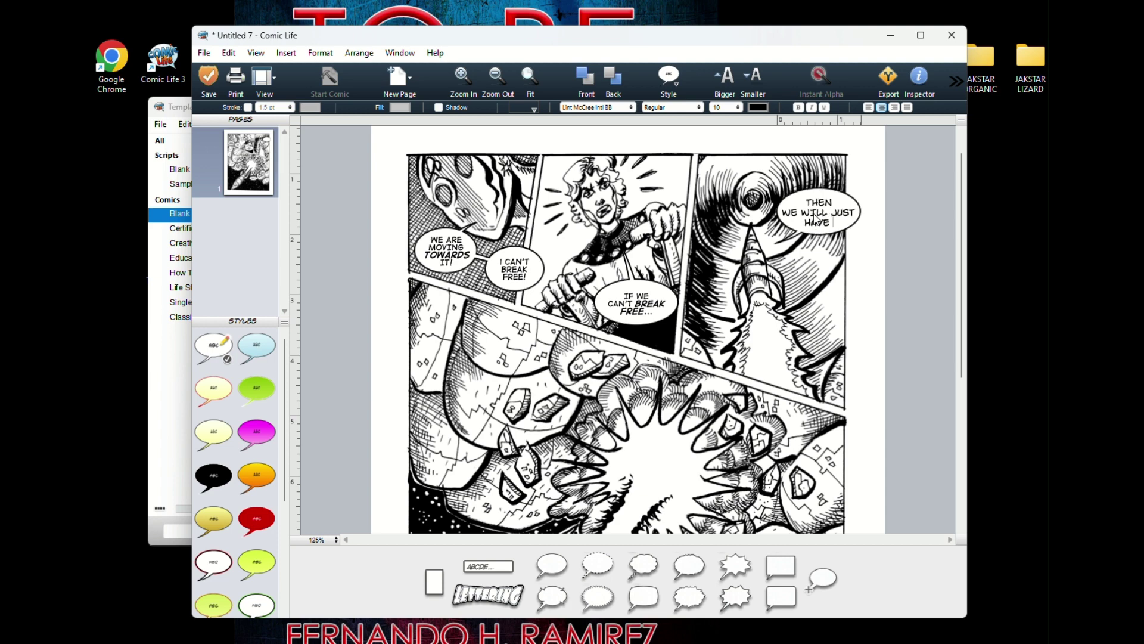
type(" TO GO RIGHT")
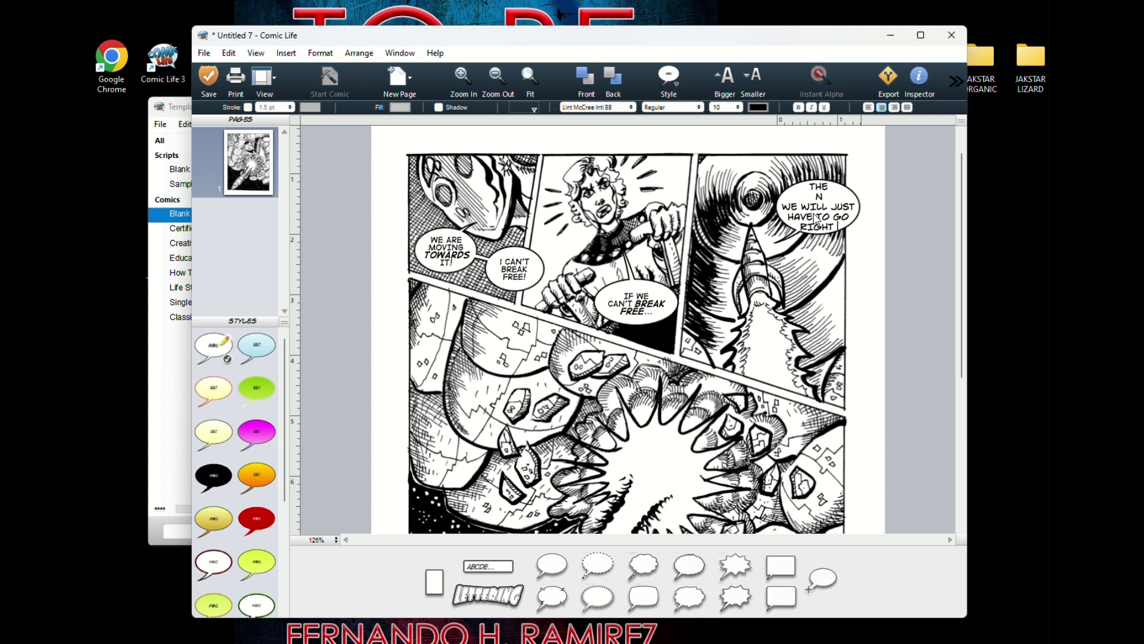
type(" THROUGH")
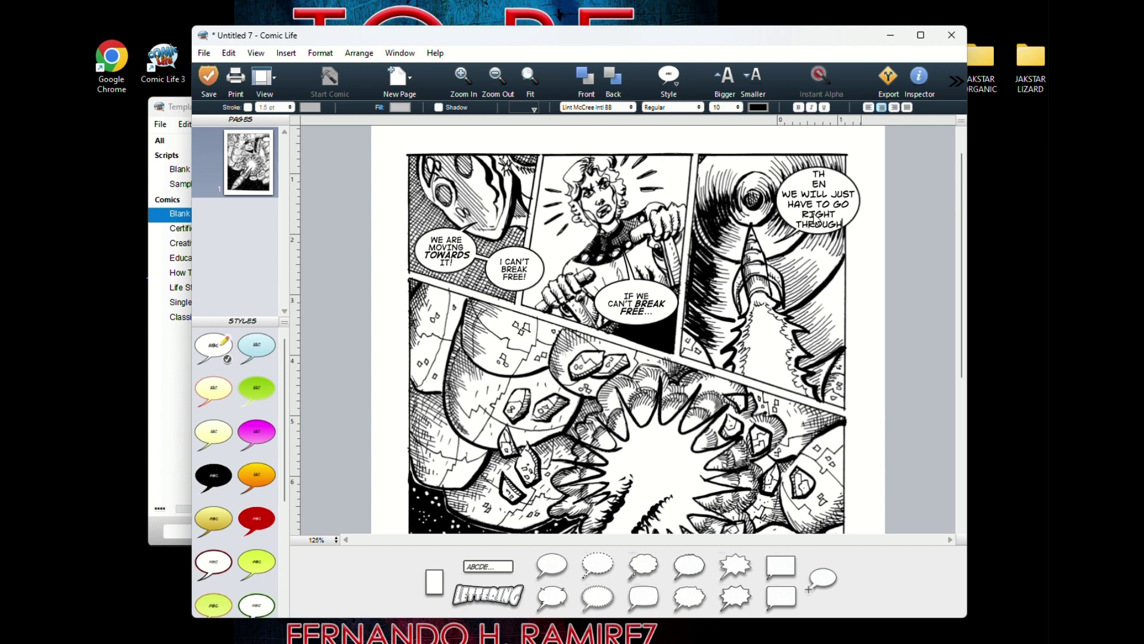
type("@")
key("BackSpace")
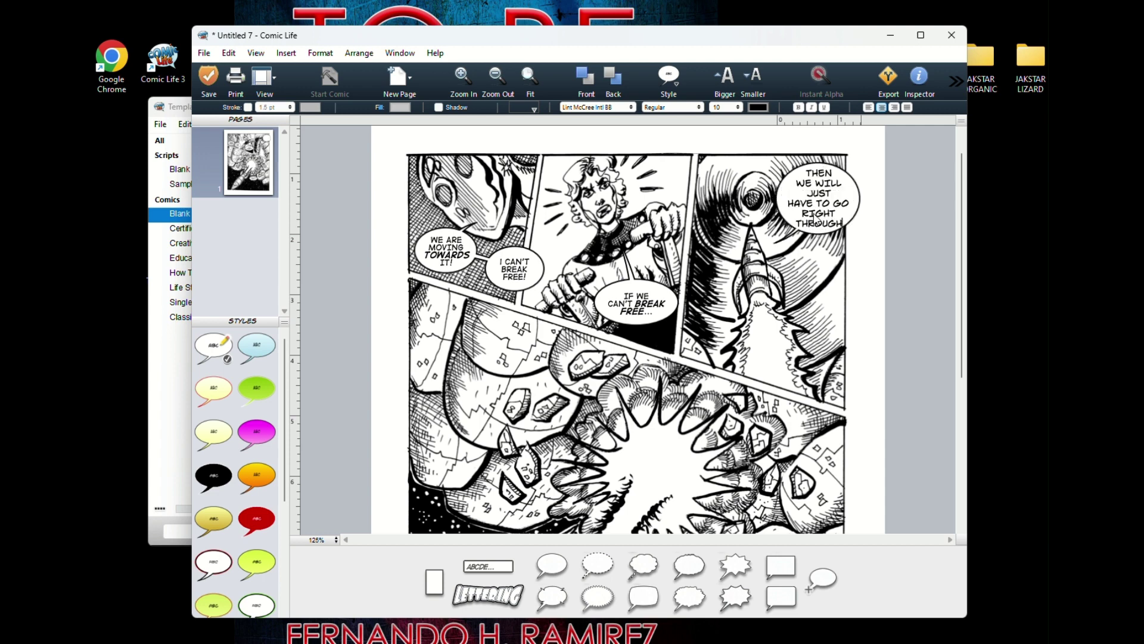
Add a speech balloon beside the rocket in the lower panel reading 'LAUNCH A TORPEDO!'
type("!")
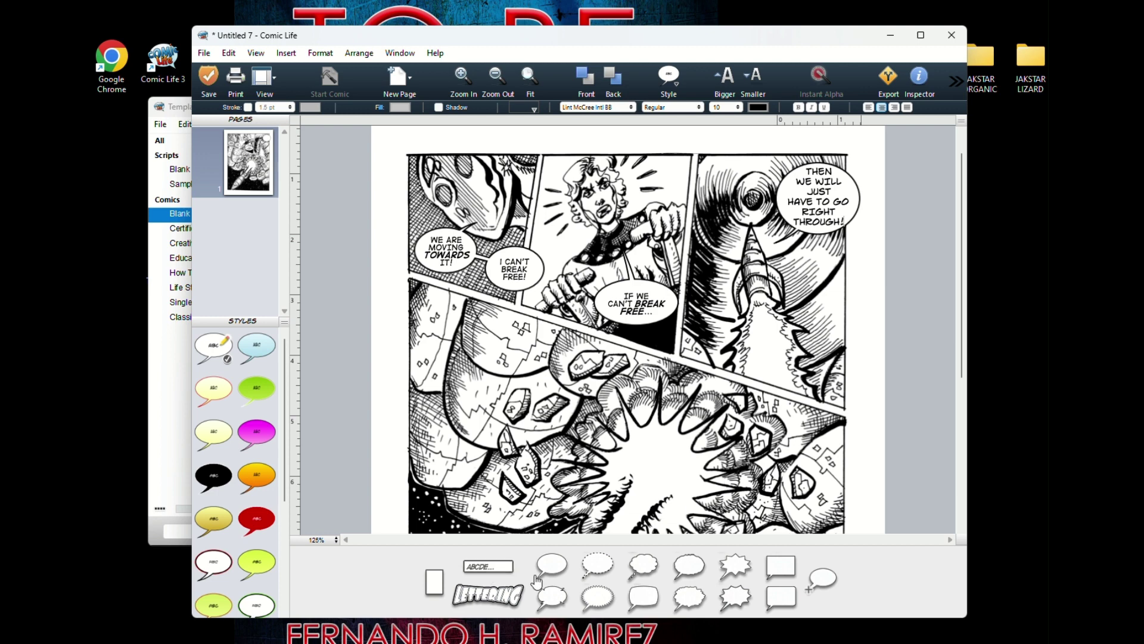
left_click_drag(551, 565, 809, 378)
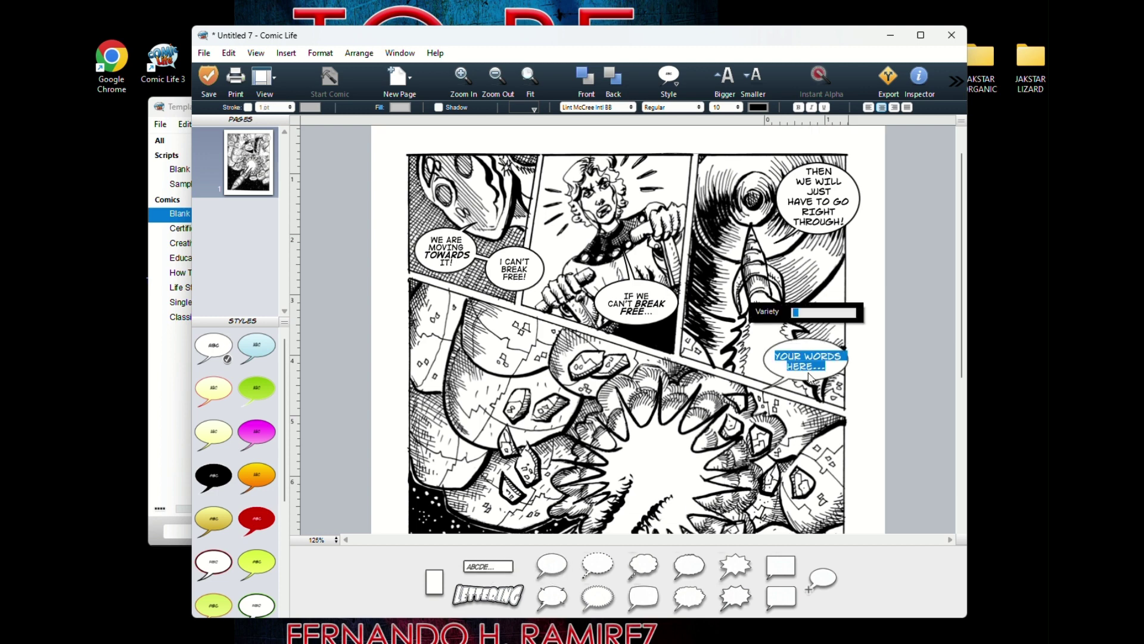
type("LAUNCH")
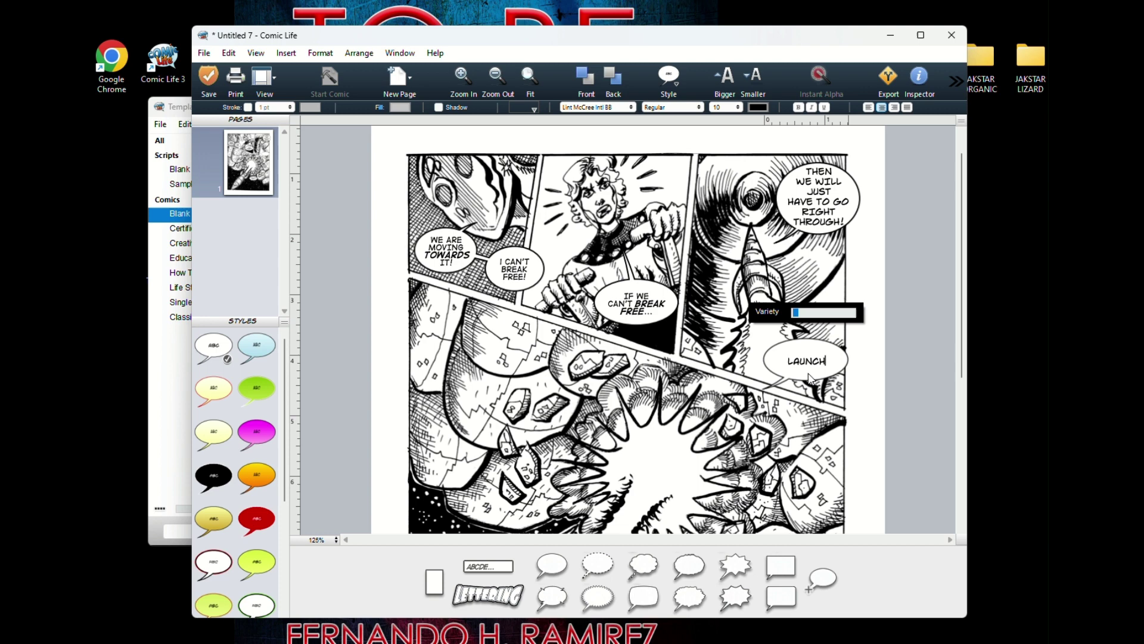
type("A TORPEDO!")
left_click(811, 203)
Set the 'THEN WE WILL JUST...' balloon text to DigitalStrip at size 9
double_click(814, 197)
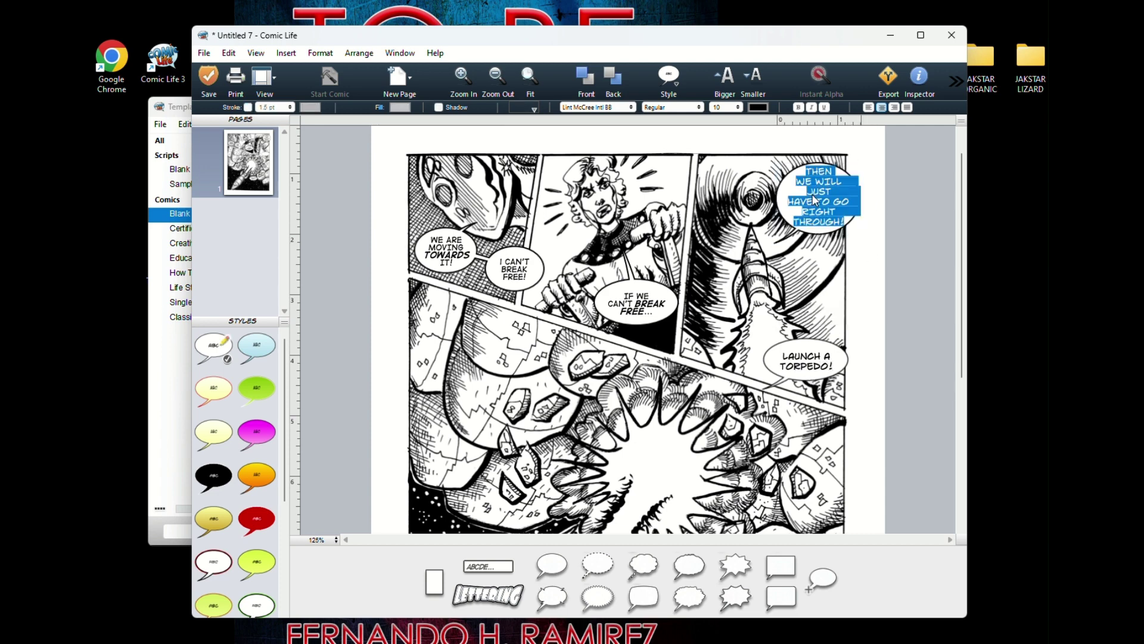
left_click(630, 109)
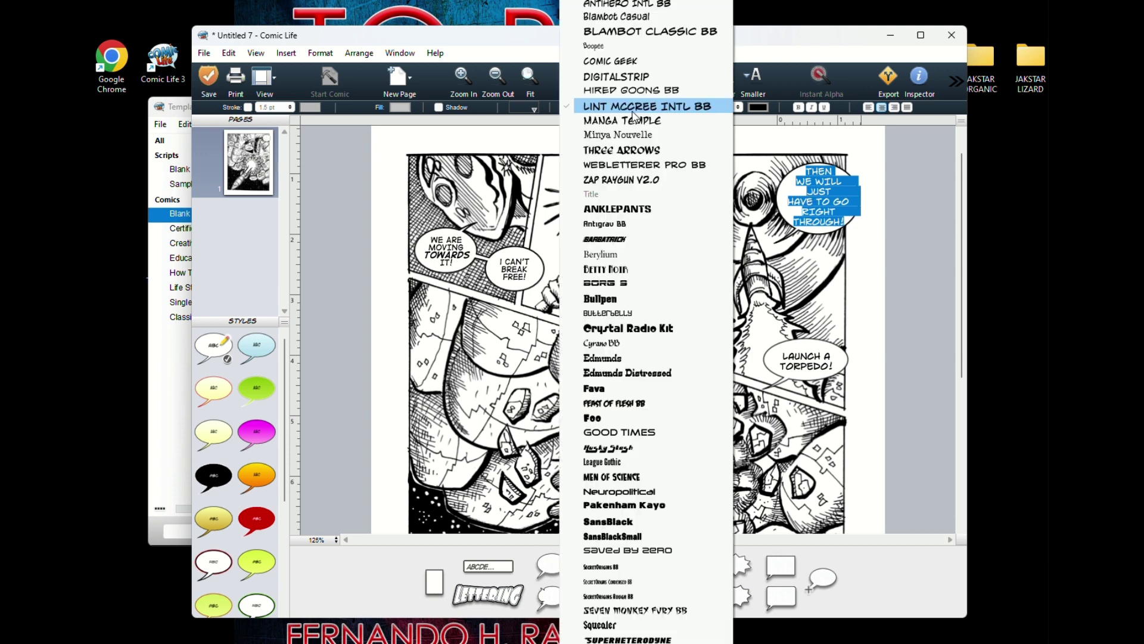
left_click(646, 77)
left_click(738, 108)
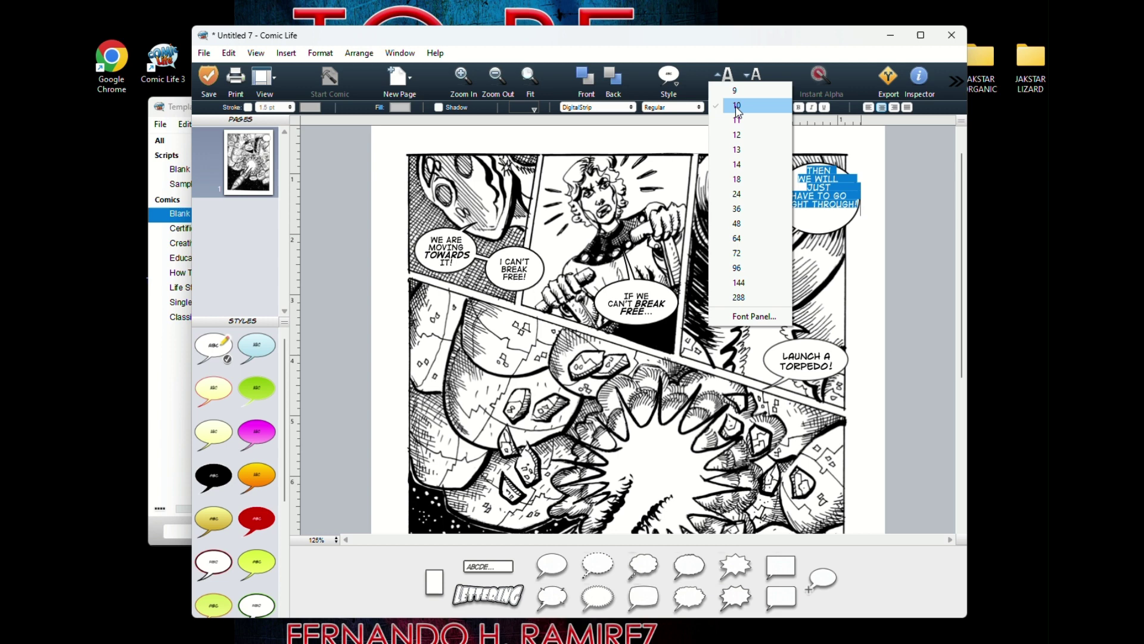
left_click(739, 92)
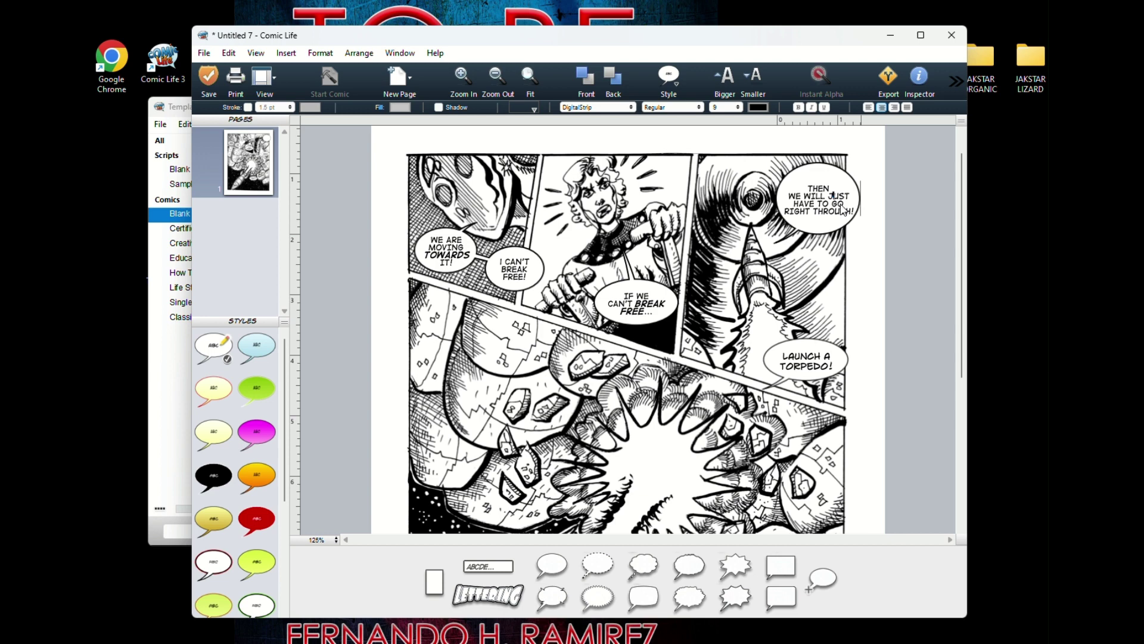
left_click(852, 252)
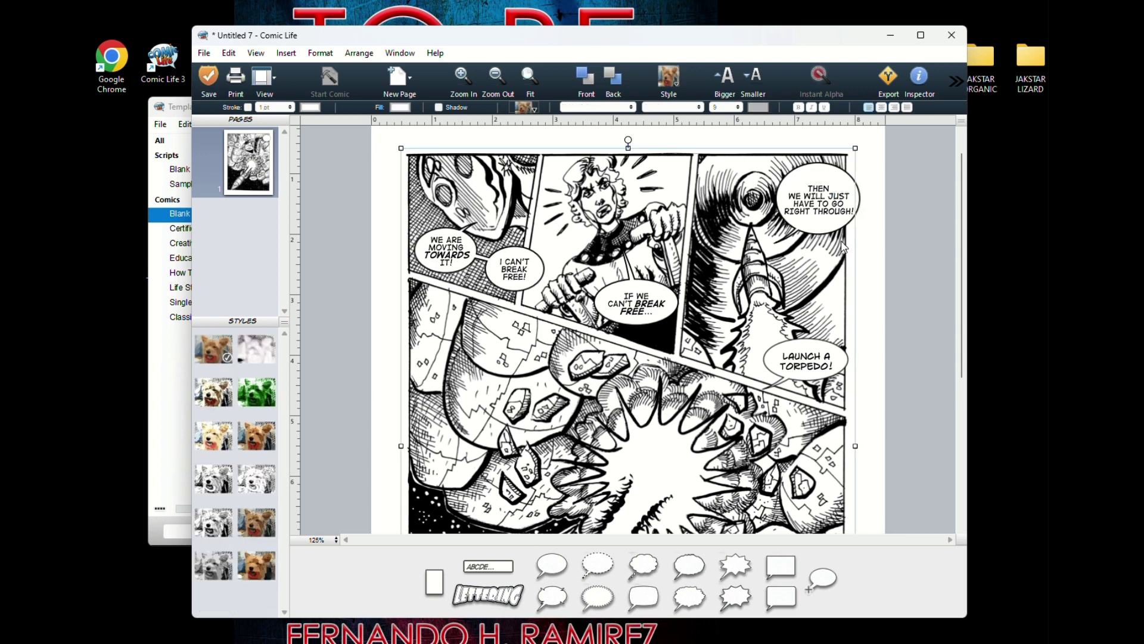
Make the word THROUGH bold in that balloon
left_click(827, 223)
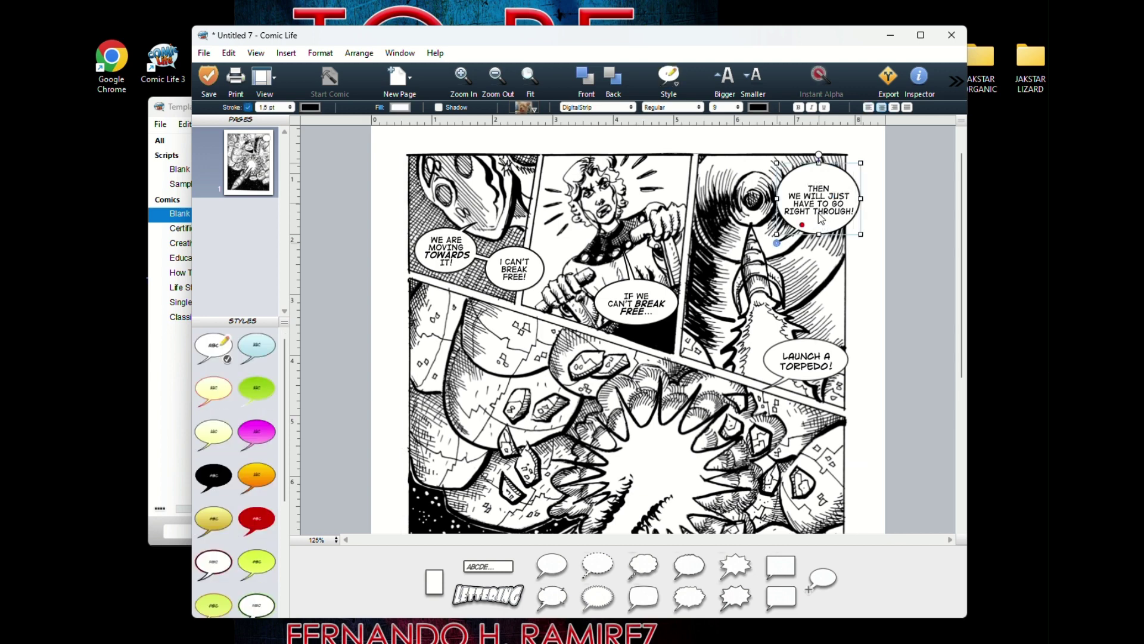
double_click(821, 219)
double_click(827, 213)
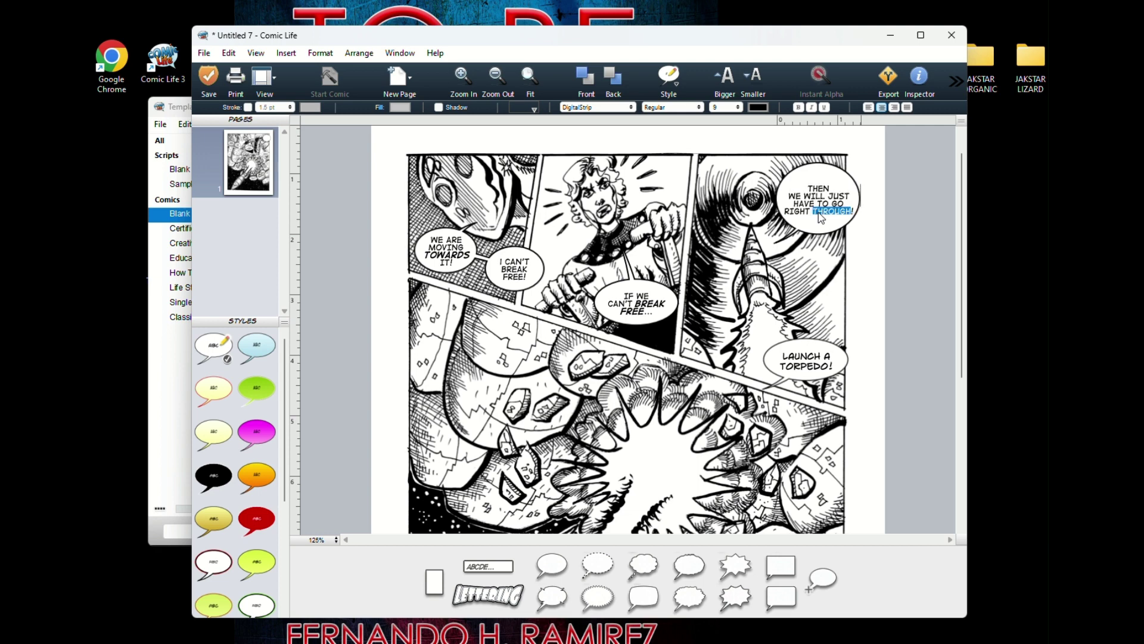
left_click(685, 109)
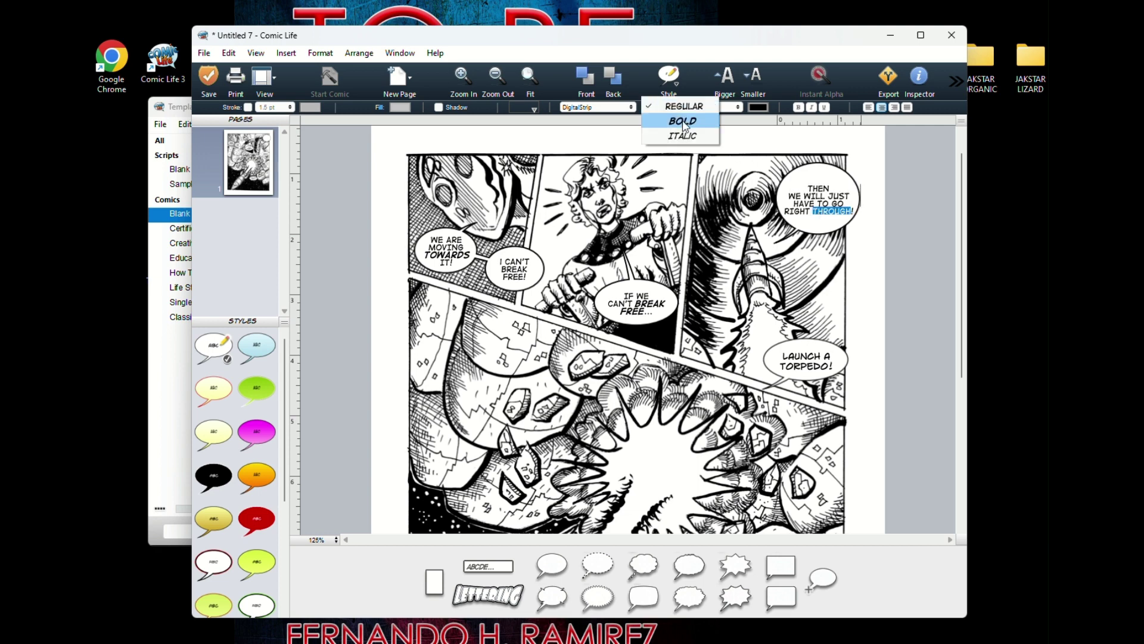
left_click(685, 121)
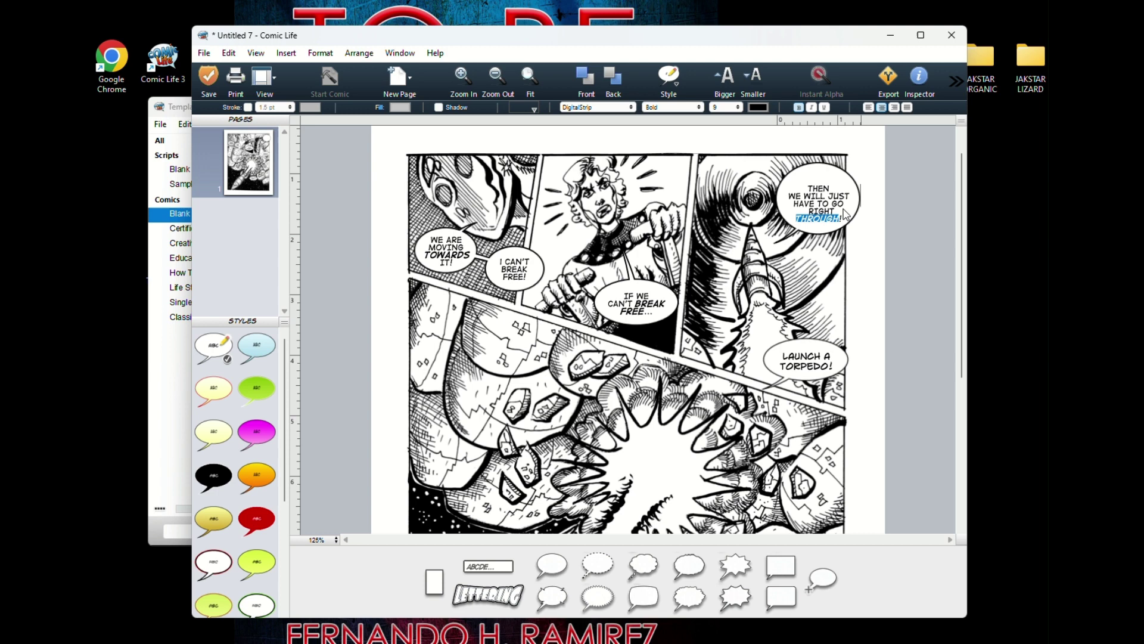
Rework the balloon's line breaks so 'TO GO RIGHT' sits on one line
left_click(827, 192)
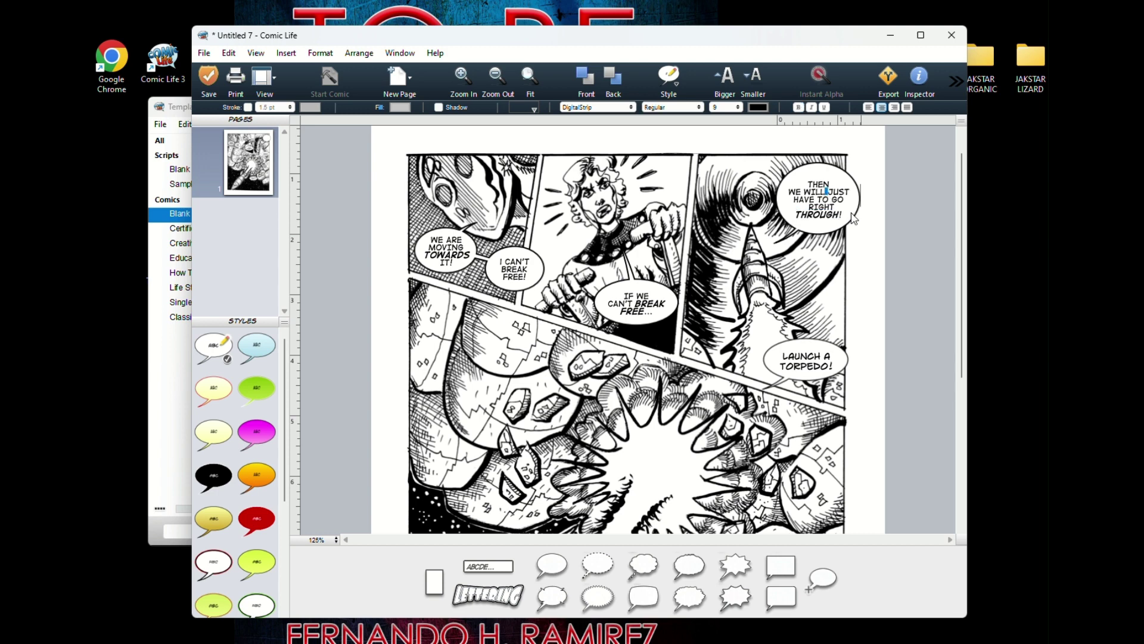
key("Return")
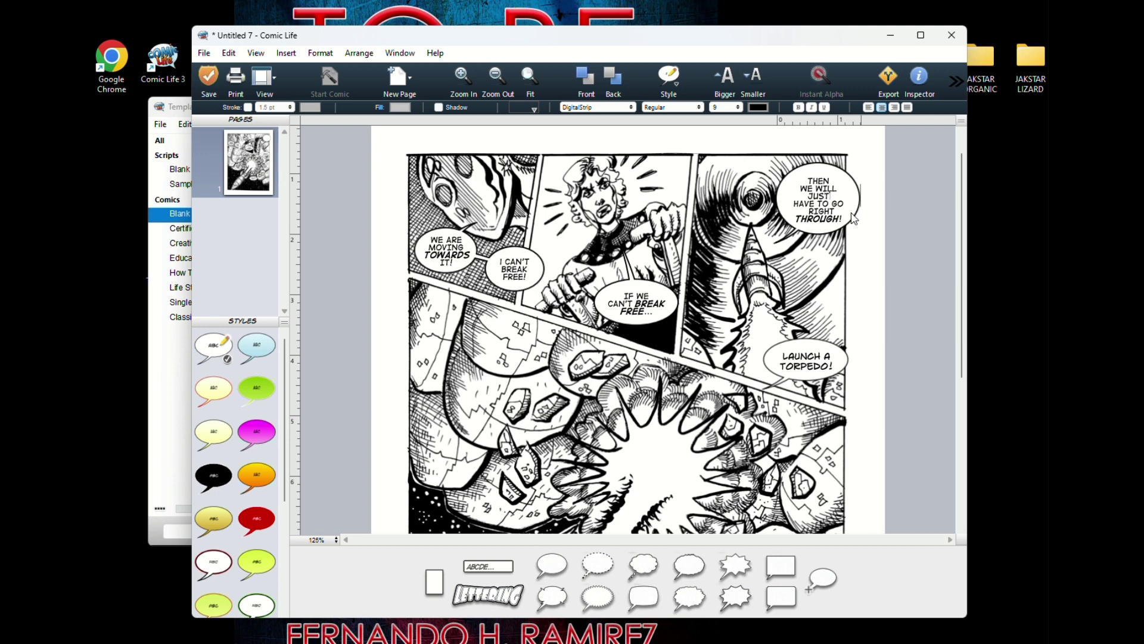
key("Delete")
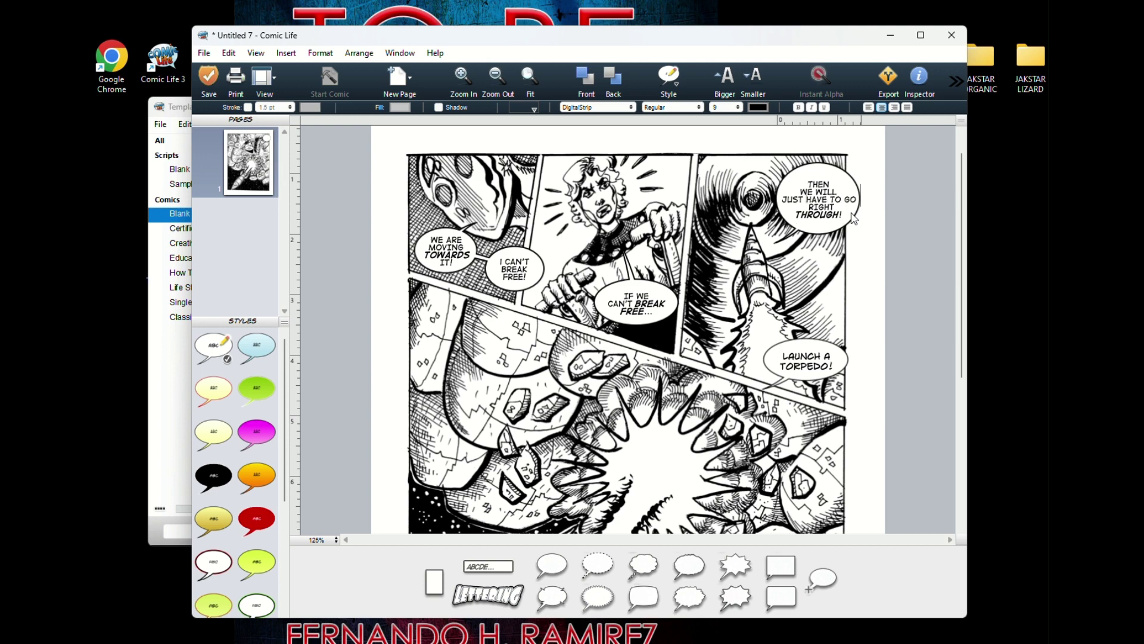
key("Return")
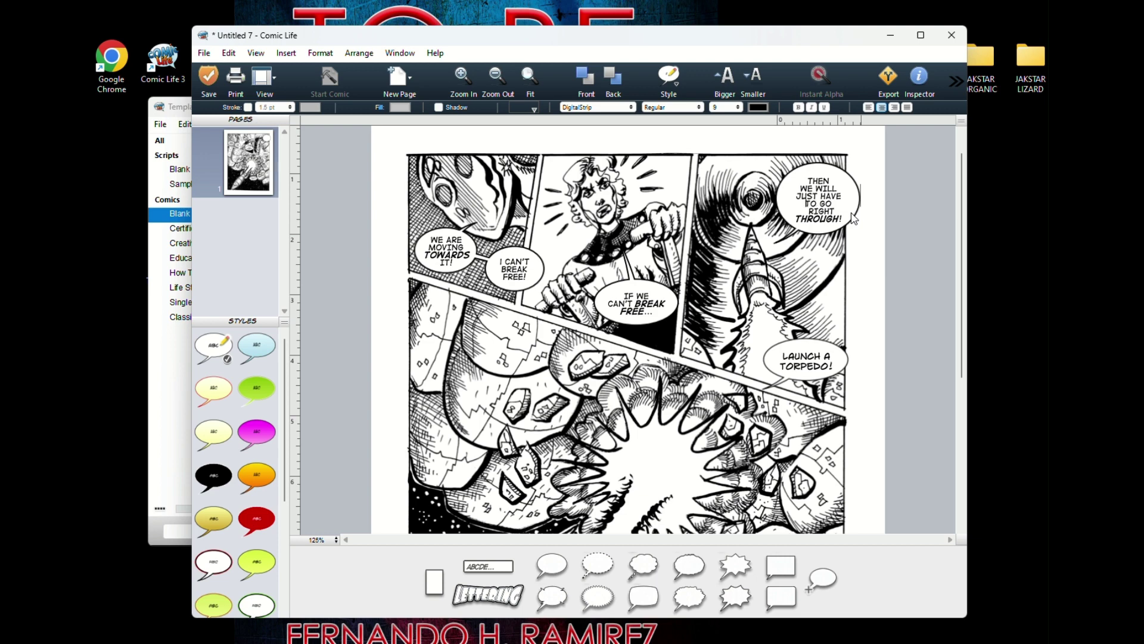
key("Delete")
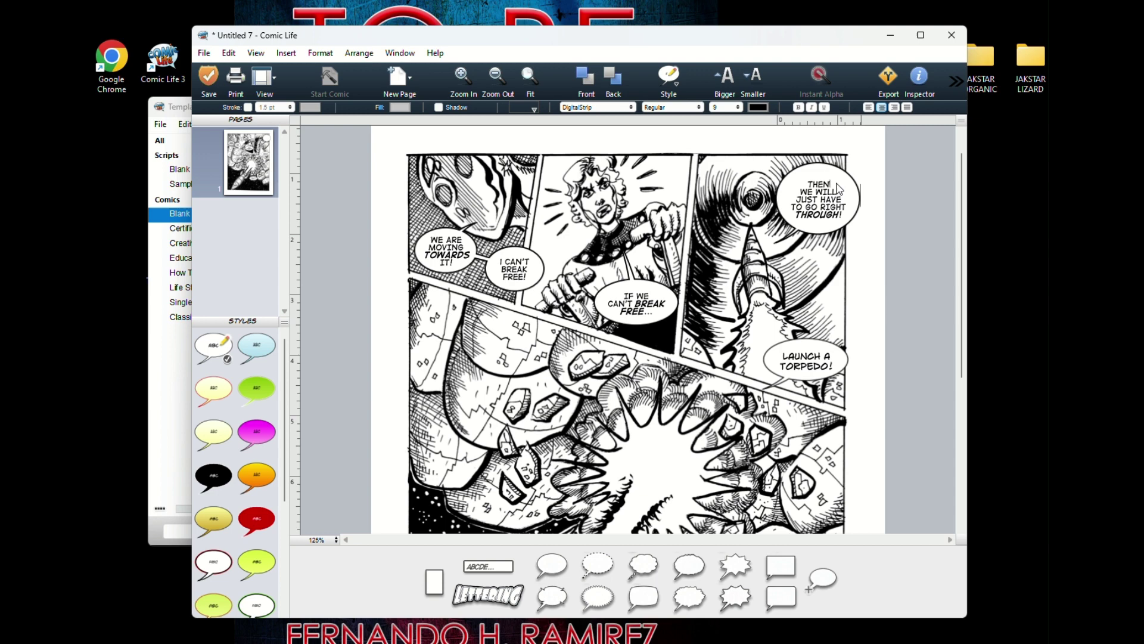
left_click(869, 231)
Shrink the balloon, move it down-left, and raise the 'LAUNCH A TORPEDO!' balloon slightly
left_click(851, 225)
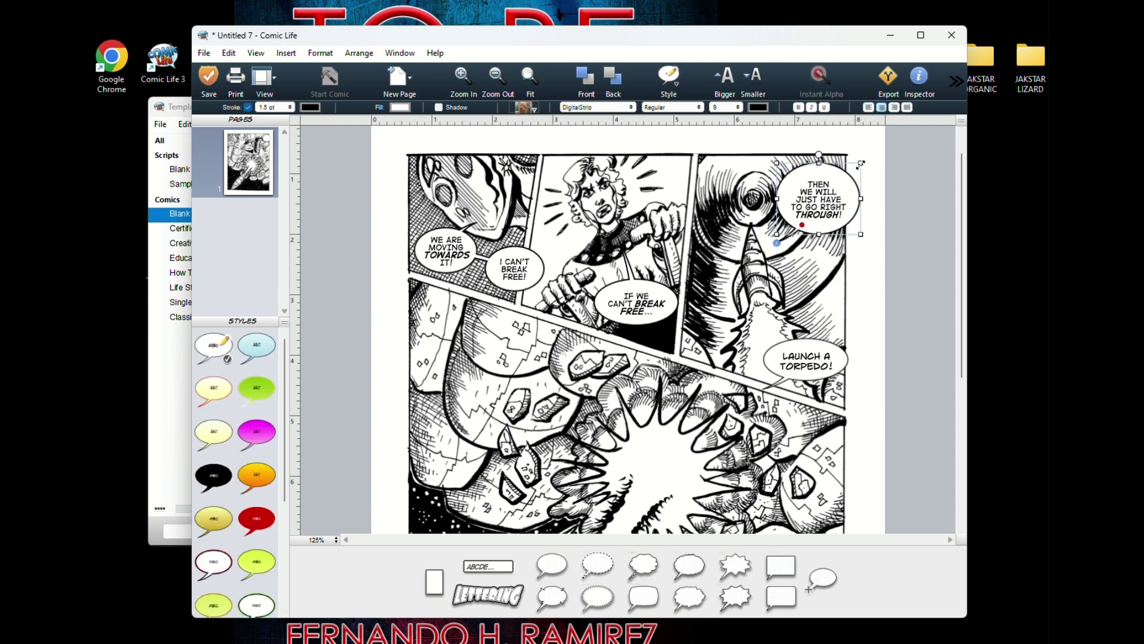
left_click_drag(861, 164, 850, 175)
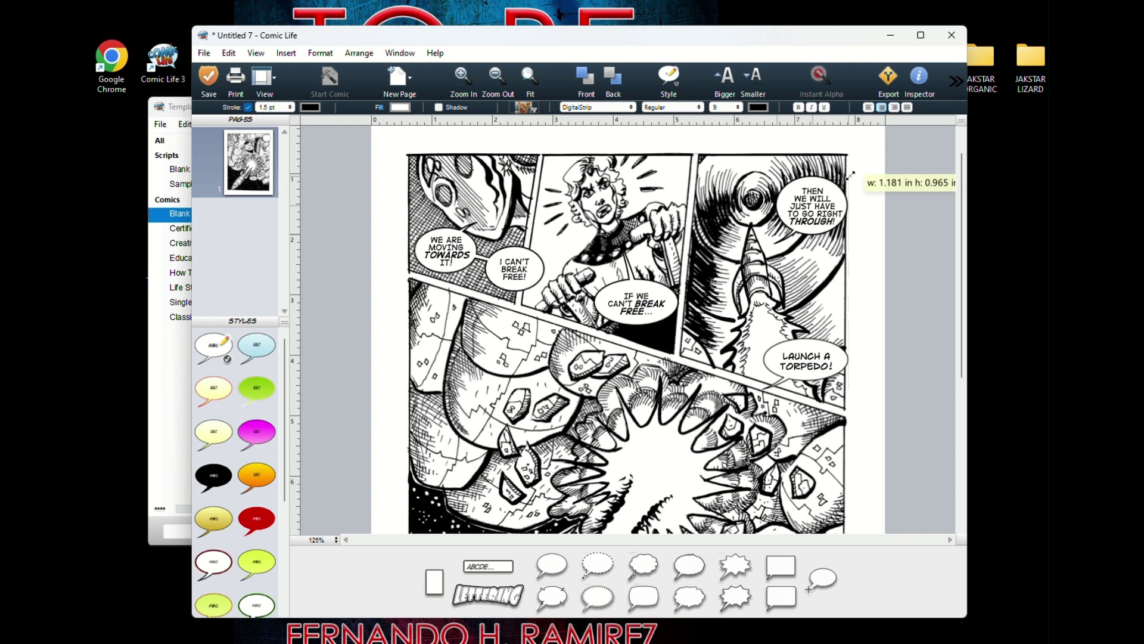
left_click_drag(828, 215, 821, 226)
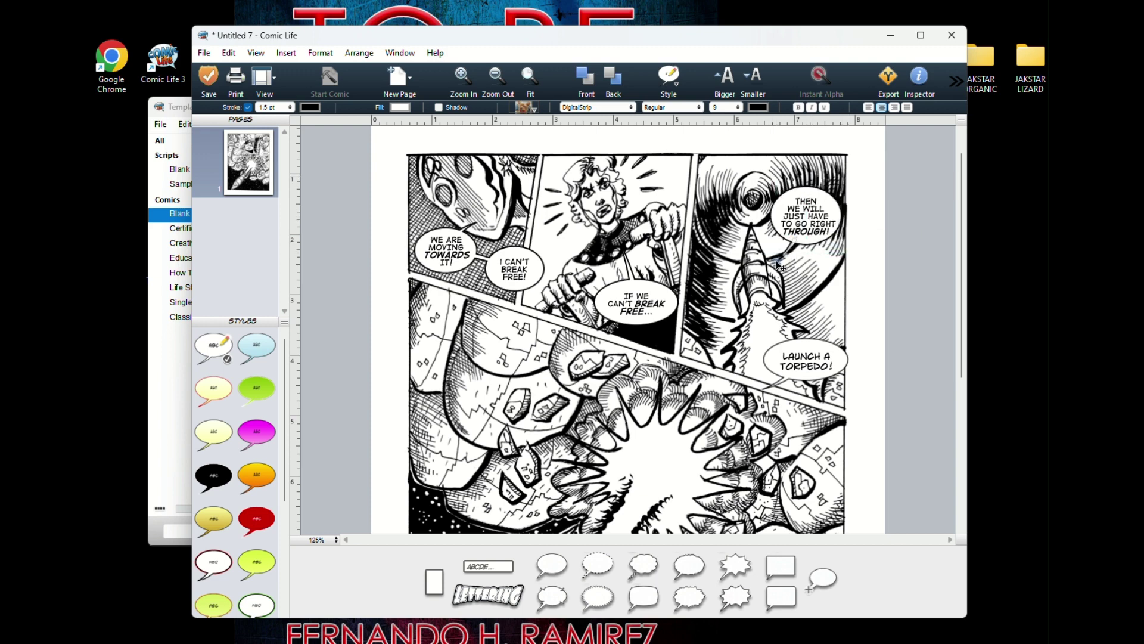
left_click(778, 265)
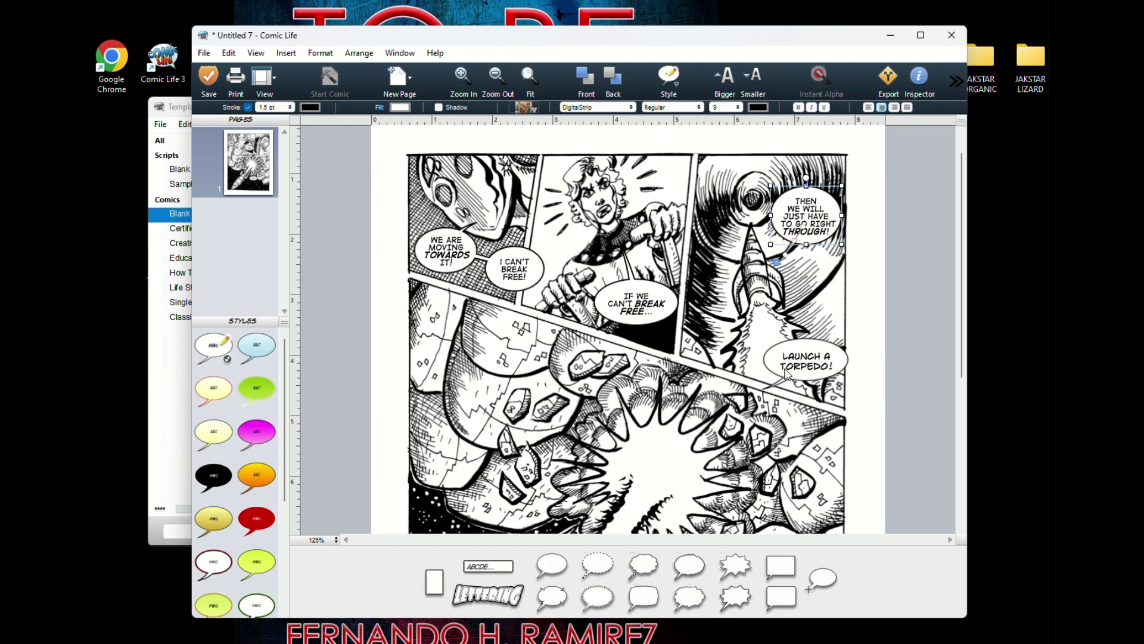
left_click_drag(800, 363, 796, 354)
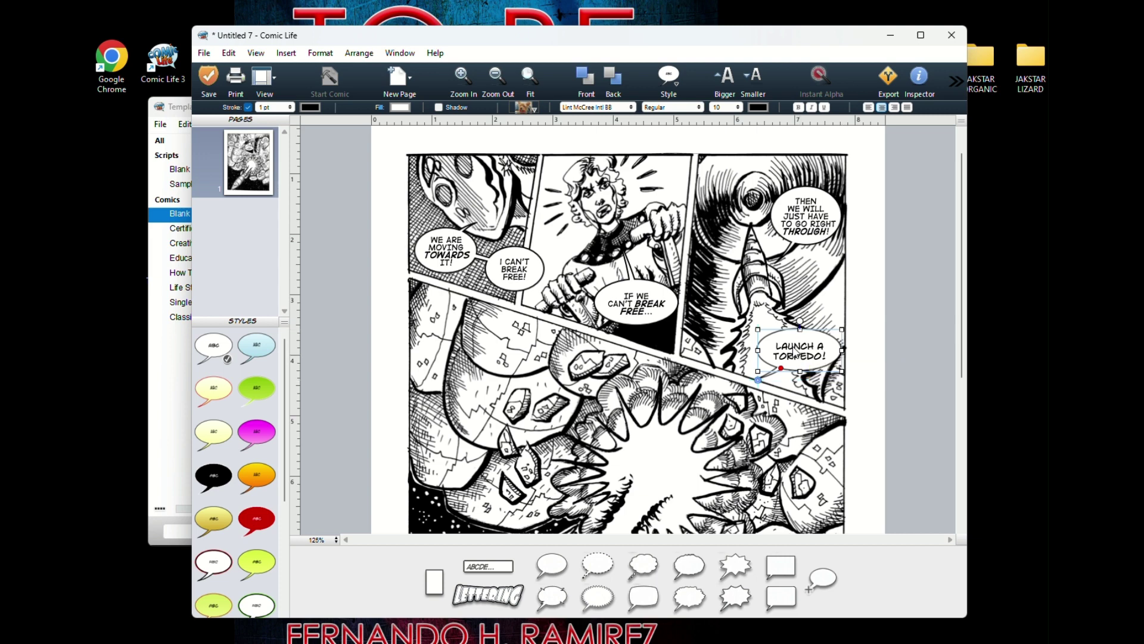
Set the 'LAUNCH A TORPEDO!' text to bold DigitalStrip
double_click(797, 355)
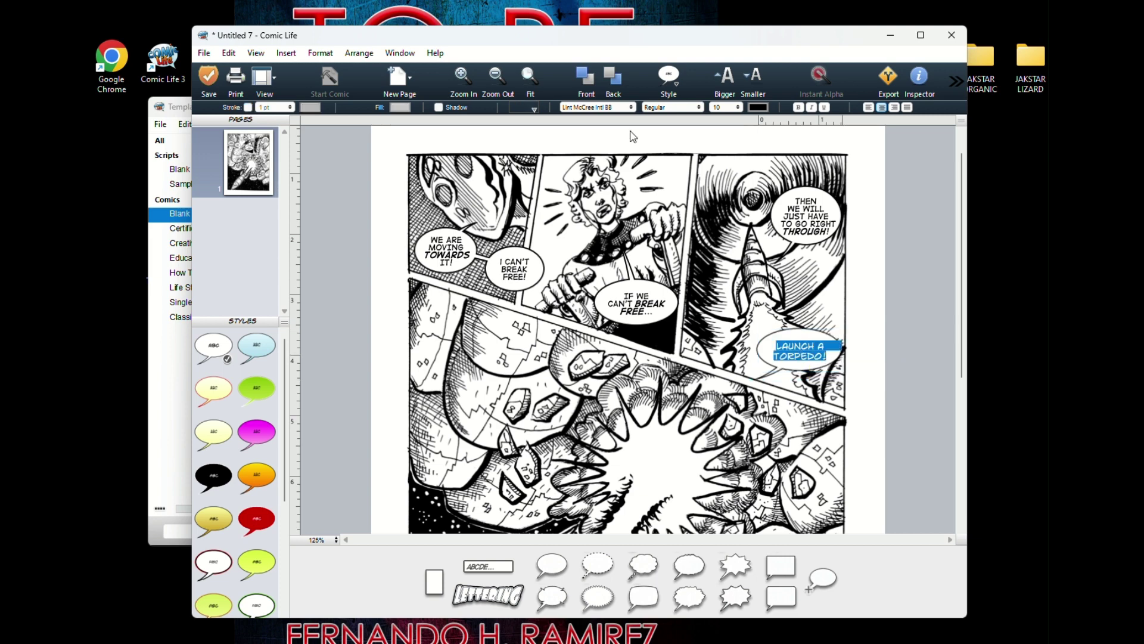
left_click(630, 108)
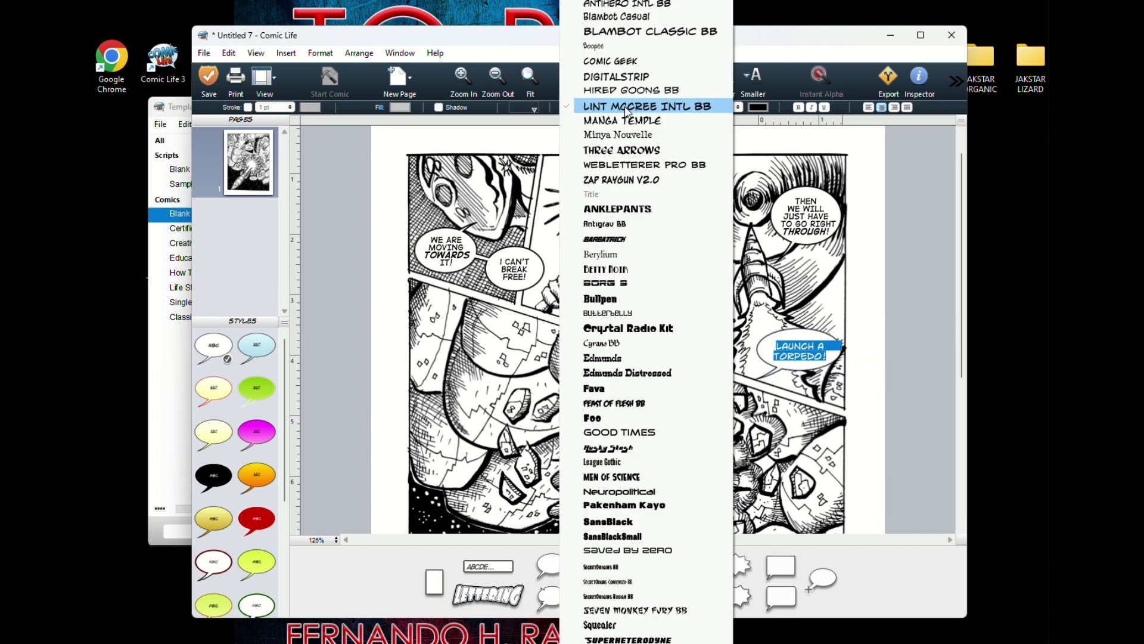
left_click(633, 77)
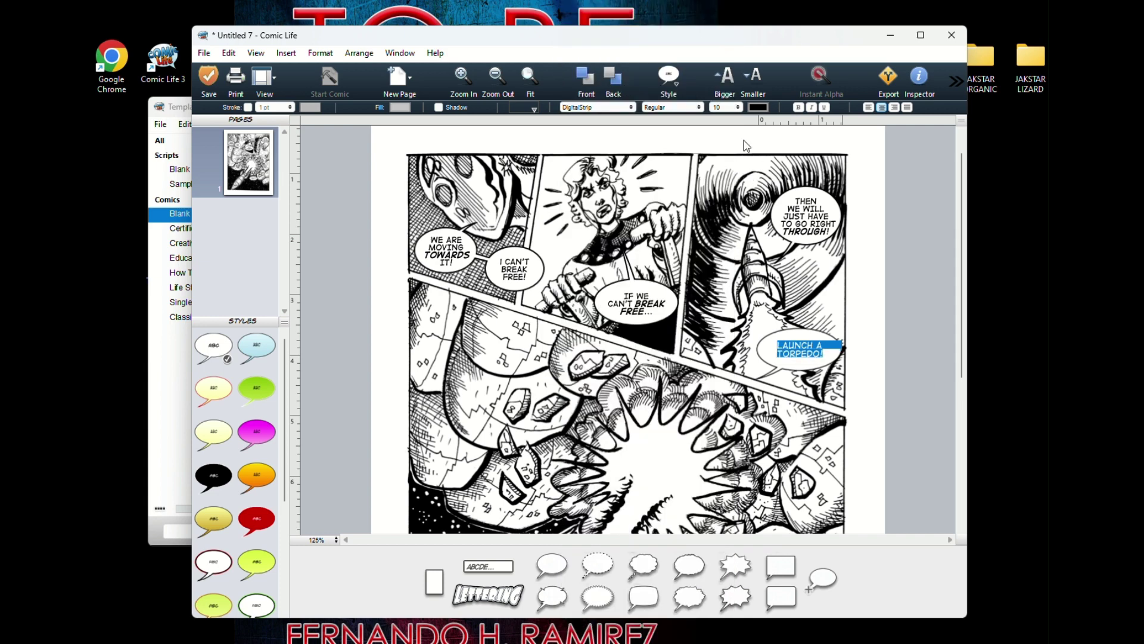
left_click(691, 108)
left_click(688, 121)
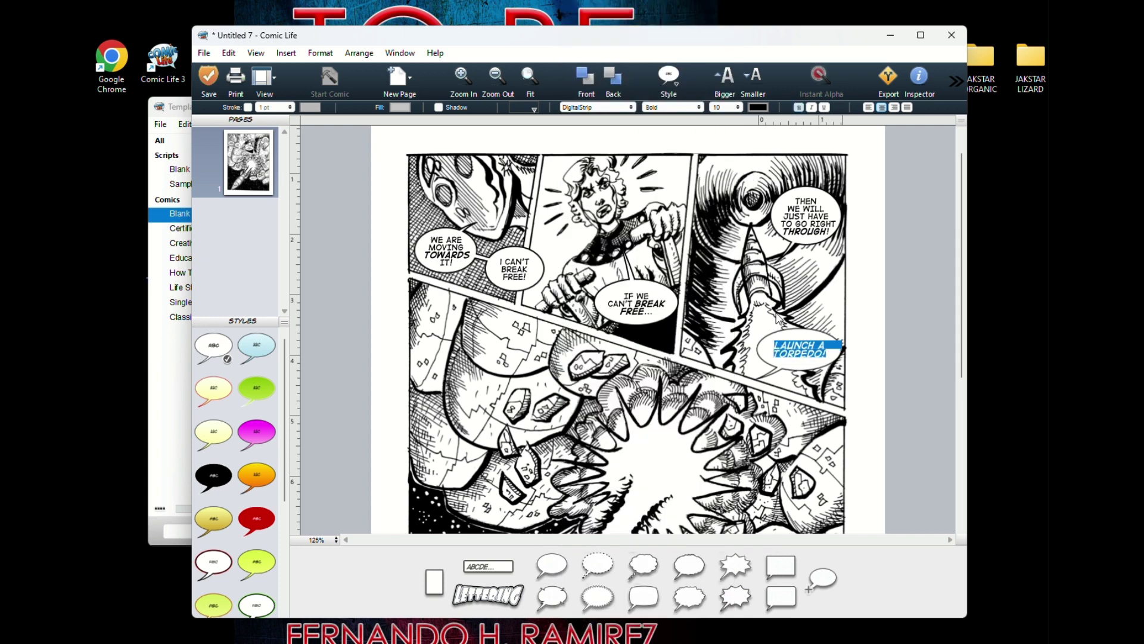
Aim the balloon's tail at the torpedo, set a 1.5 pt outline, and move it down-left
left_click(780, 376)
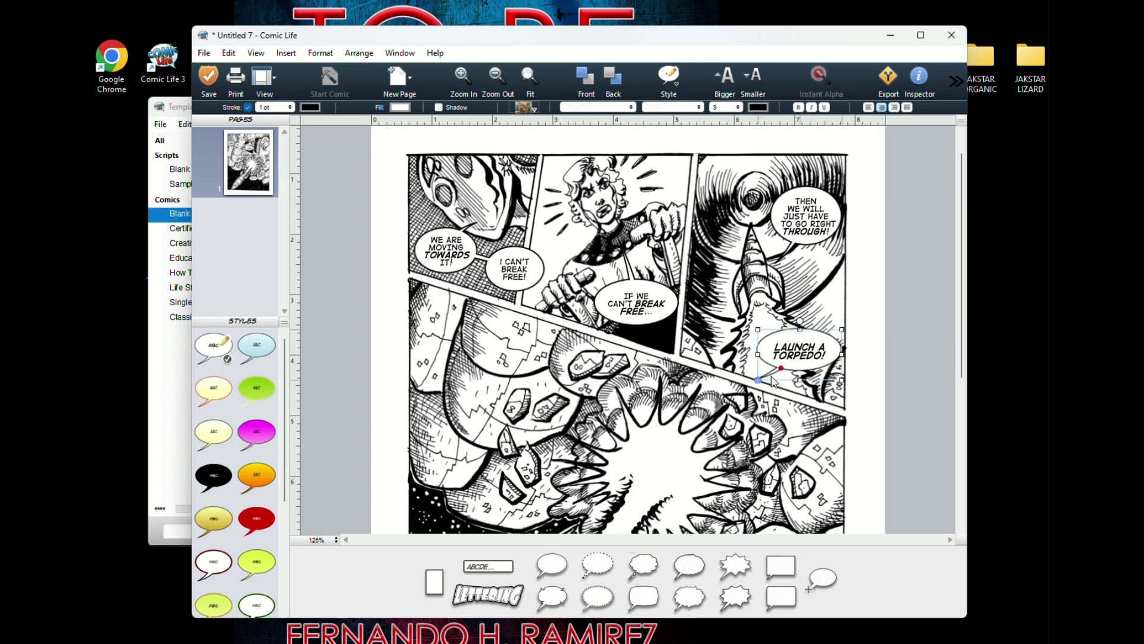
left_click_drag(758, 379, 781, 312)
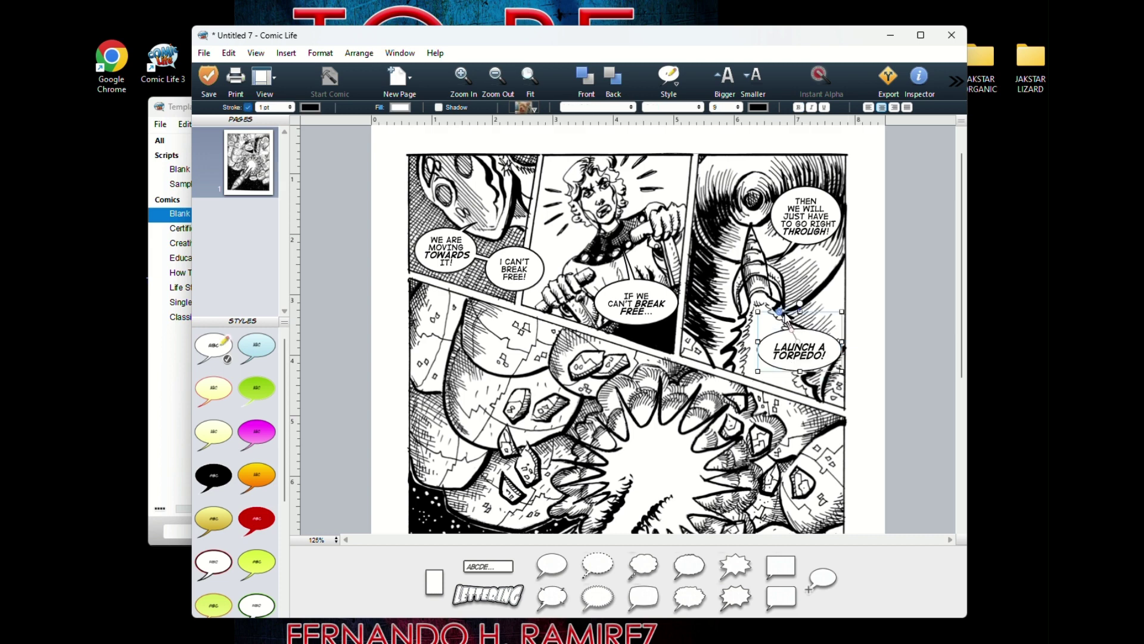
left_click(272, 108)
left_click(287, 135)
left_click(801, 358)
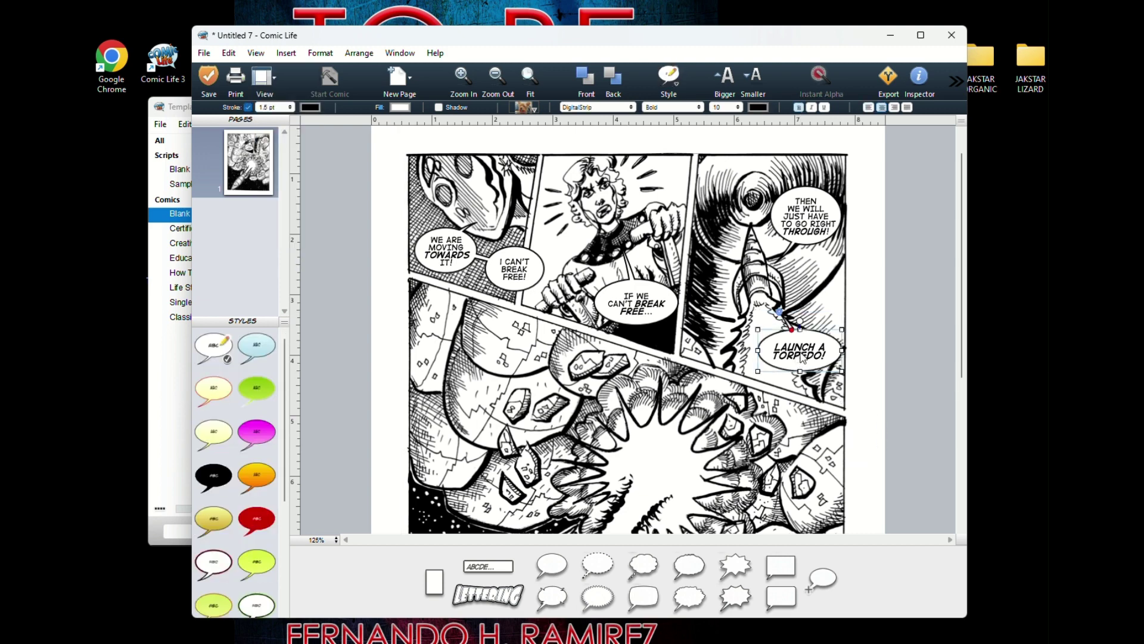
left_click_drag(803, 358, 800, 374)
left_click(869, 378)
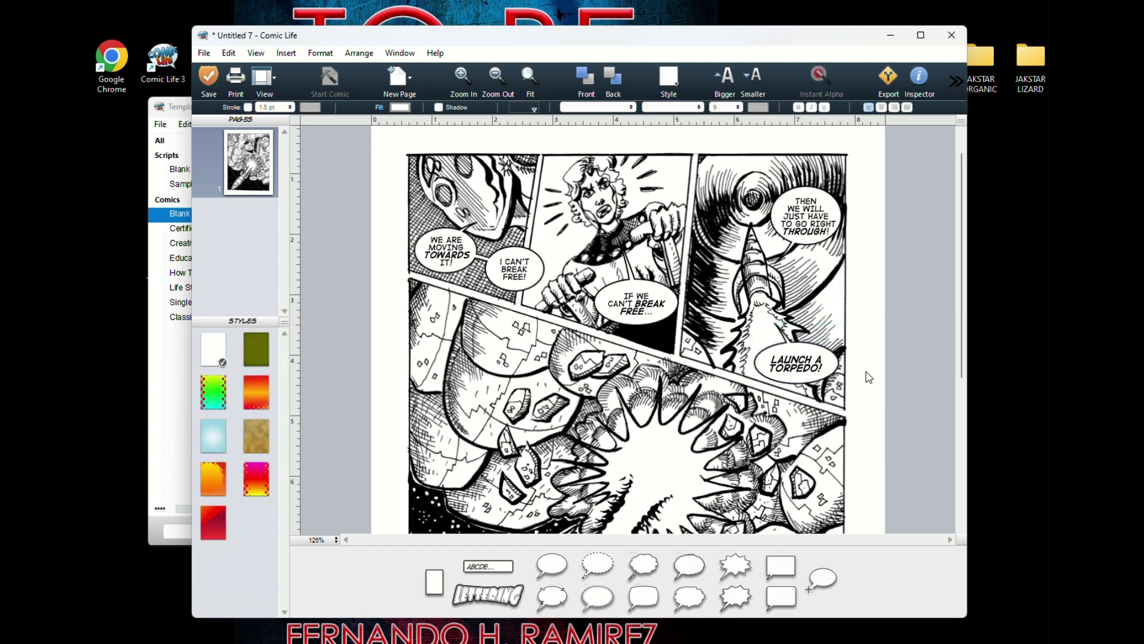
Move the 'YOUR WORDS HERE...' balloon right, stretch its tail toward the rocket, make it taller, and empty it
scroll(866, 370, "down", 4)
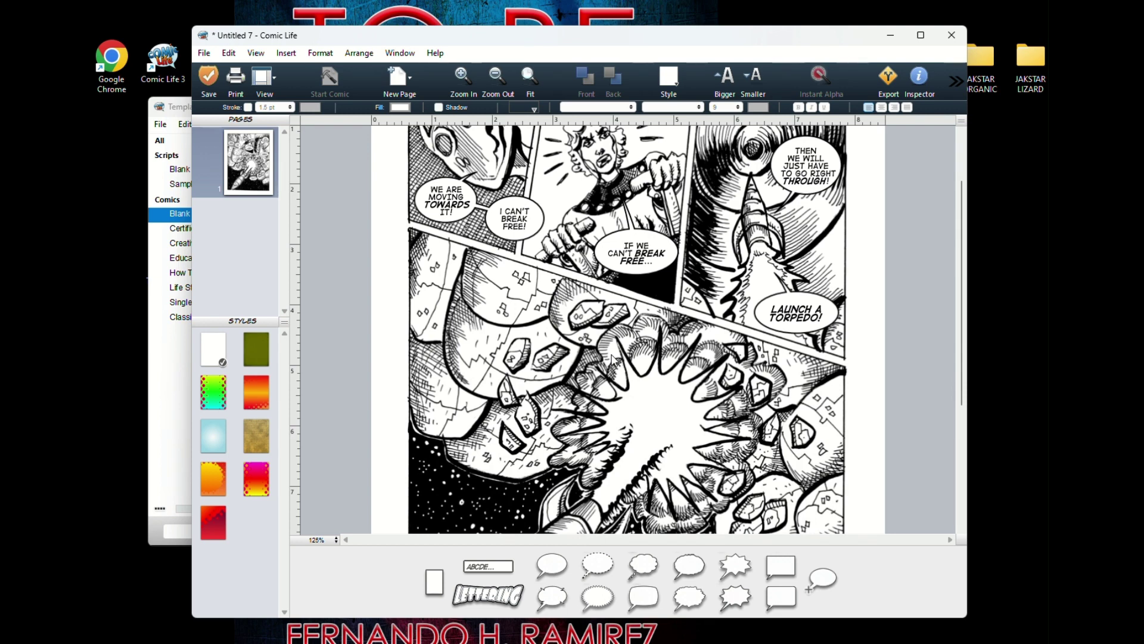
left_click(693, 442)
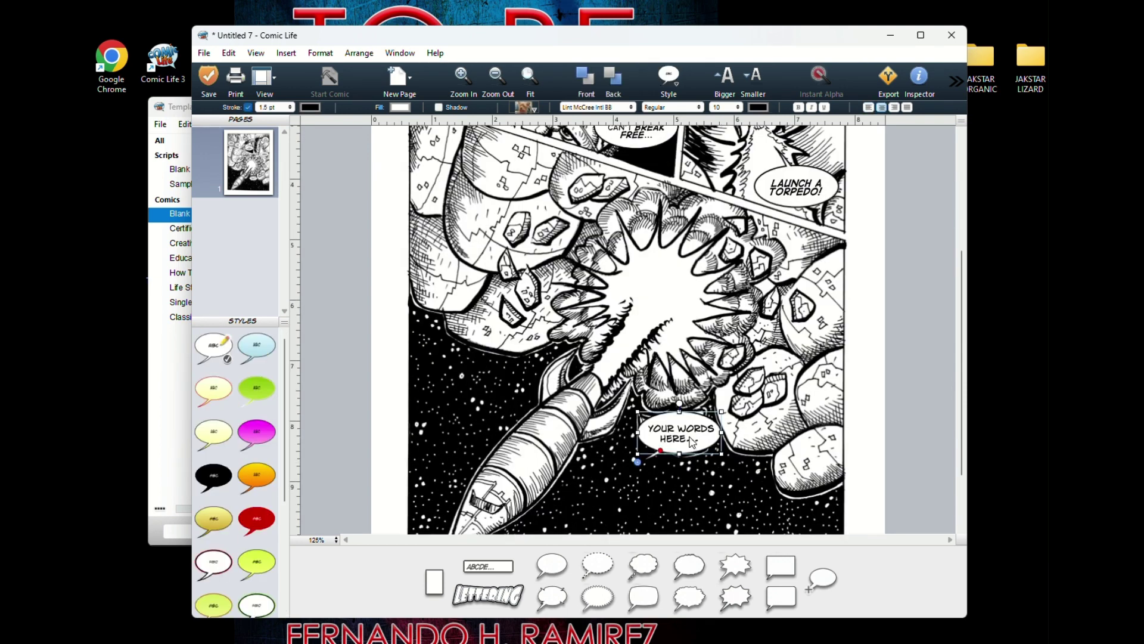
left_click_drag(681, 437, 765, 448)
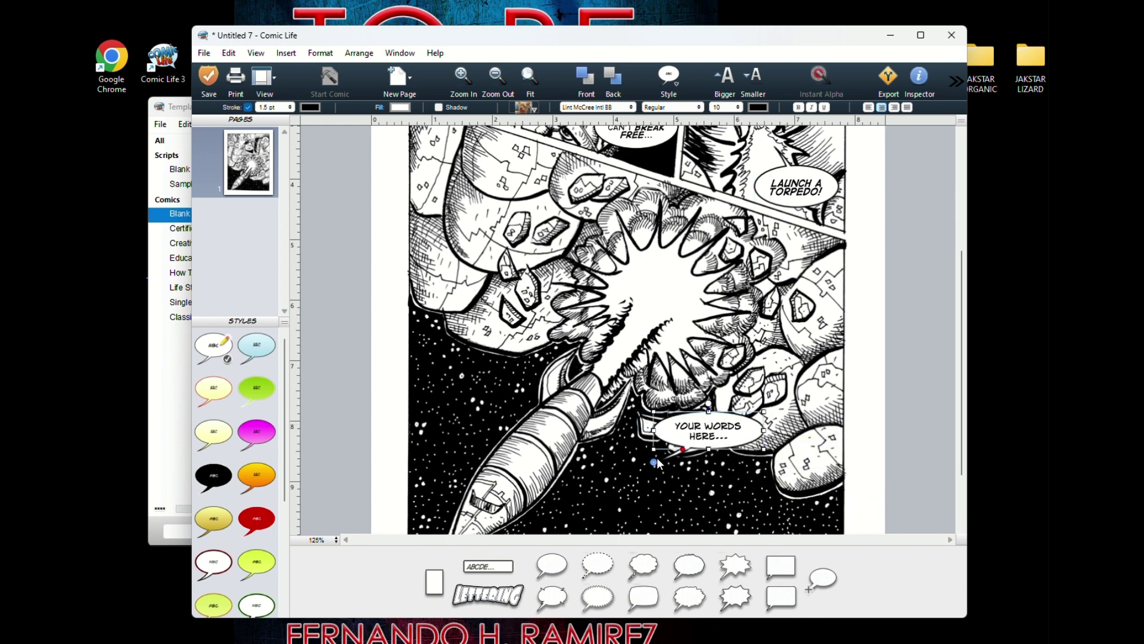
left_click_drag(665, 464, 583, 473)
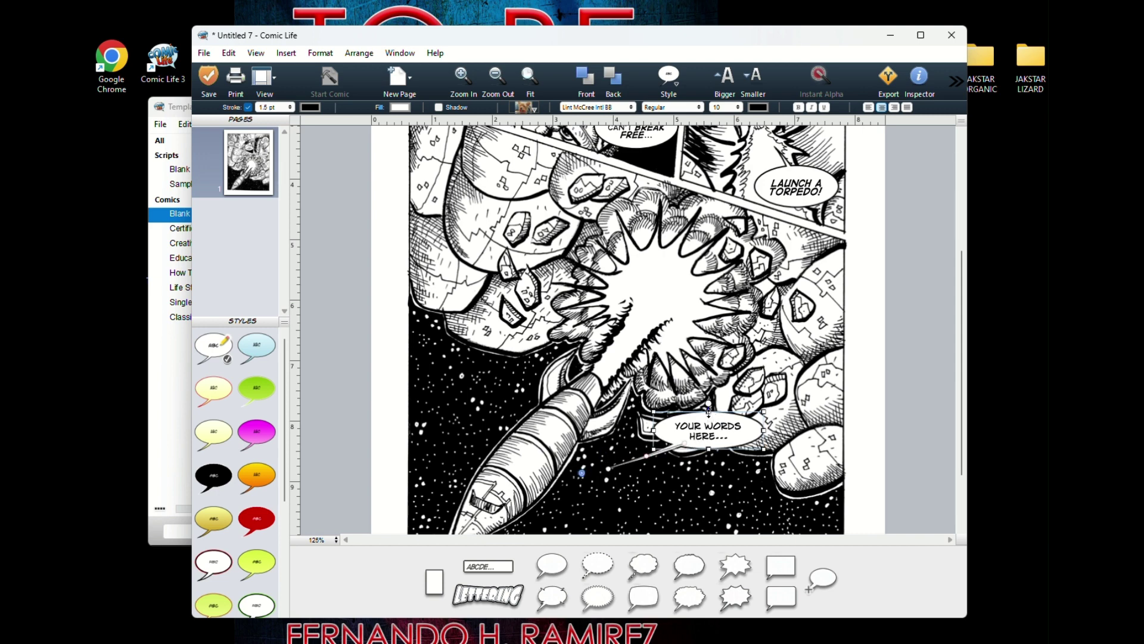
left_click_drag(708, 411, 708, 366)
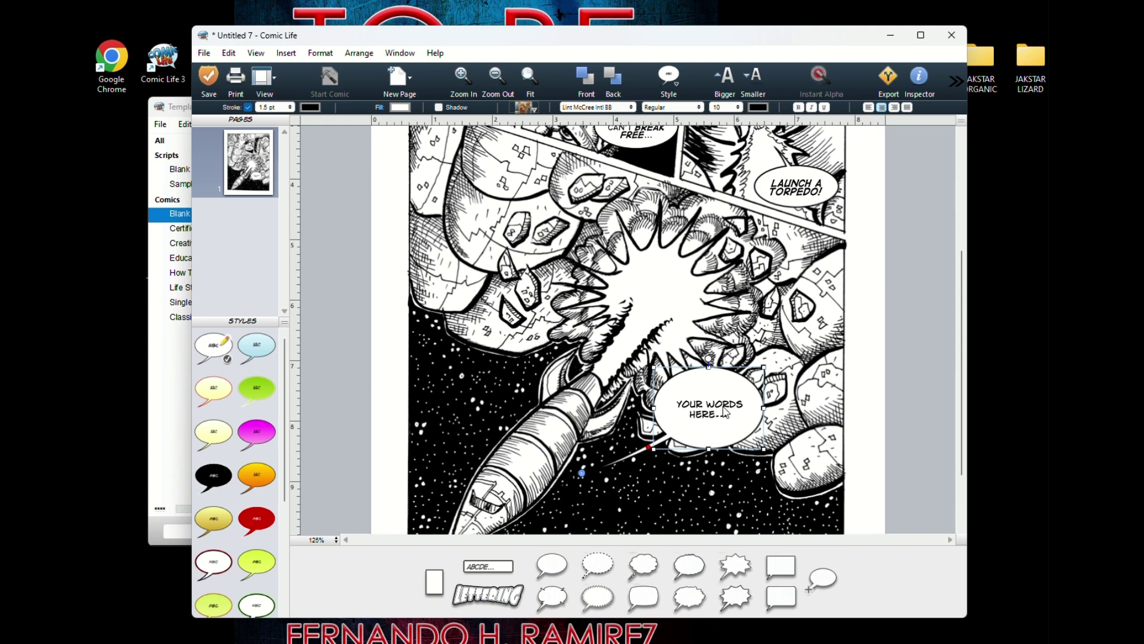
double_click(725, 411)
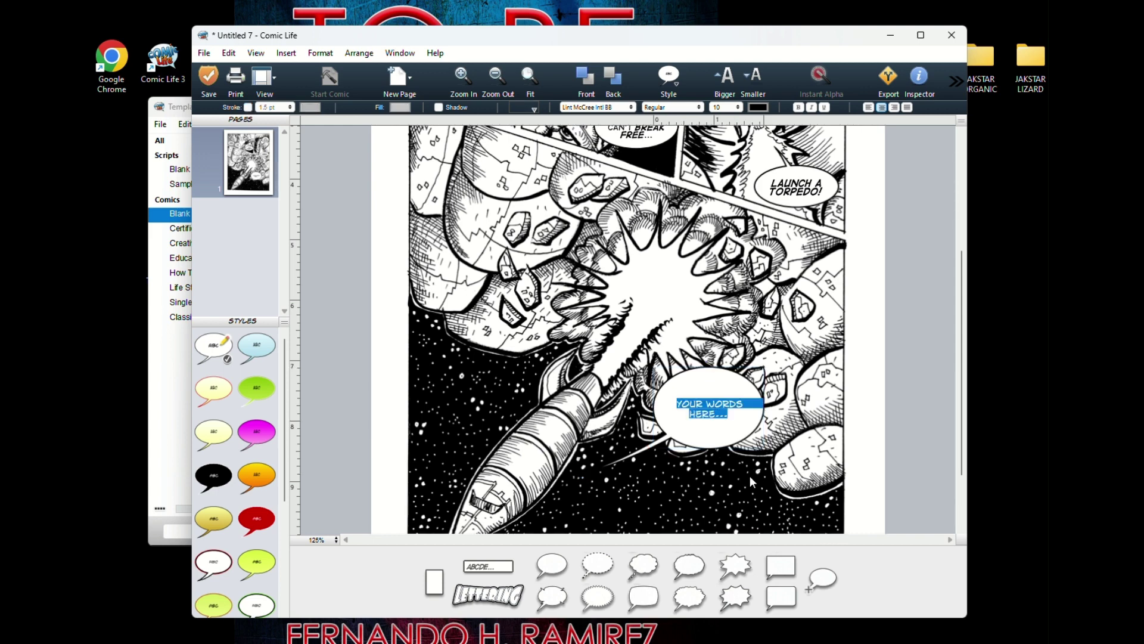
key("BackSpace")
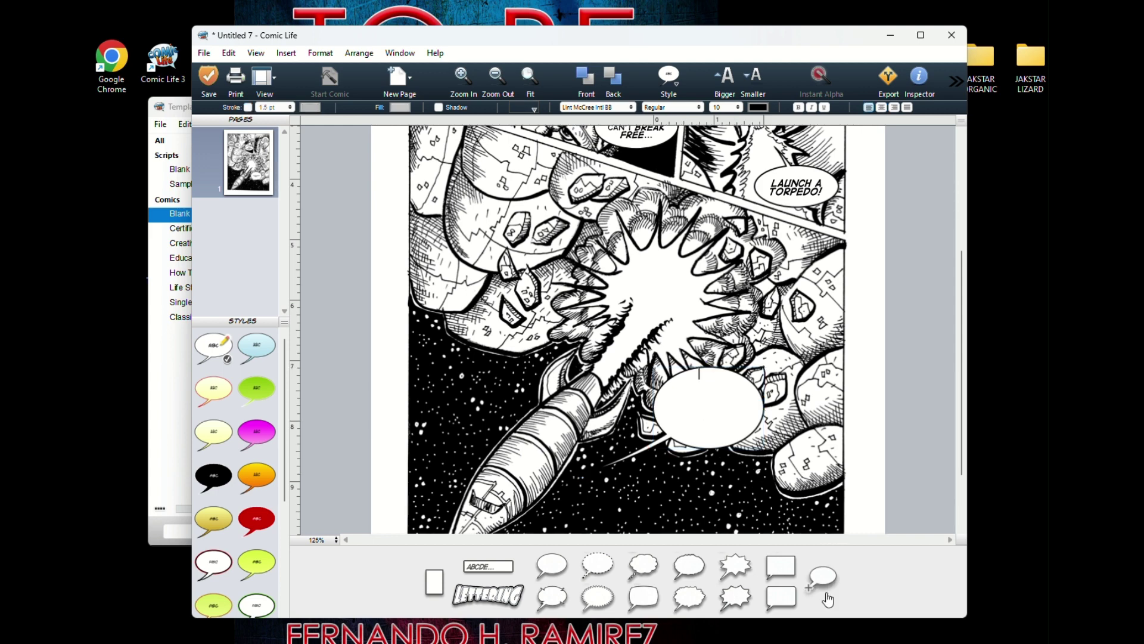
Add a linked balloon in the lower right reading 'WE' and 'MADE IT!' on two lines
left_click_drag(822, 578, 735, 451)
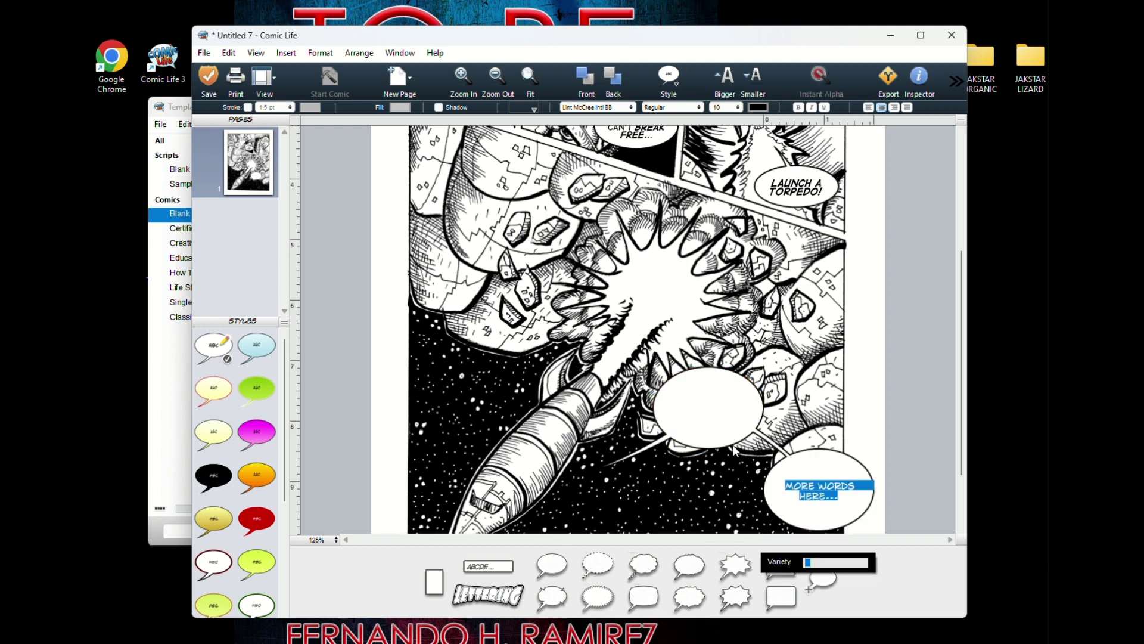
type("WE")
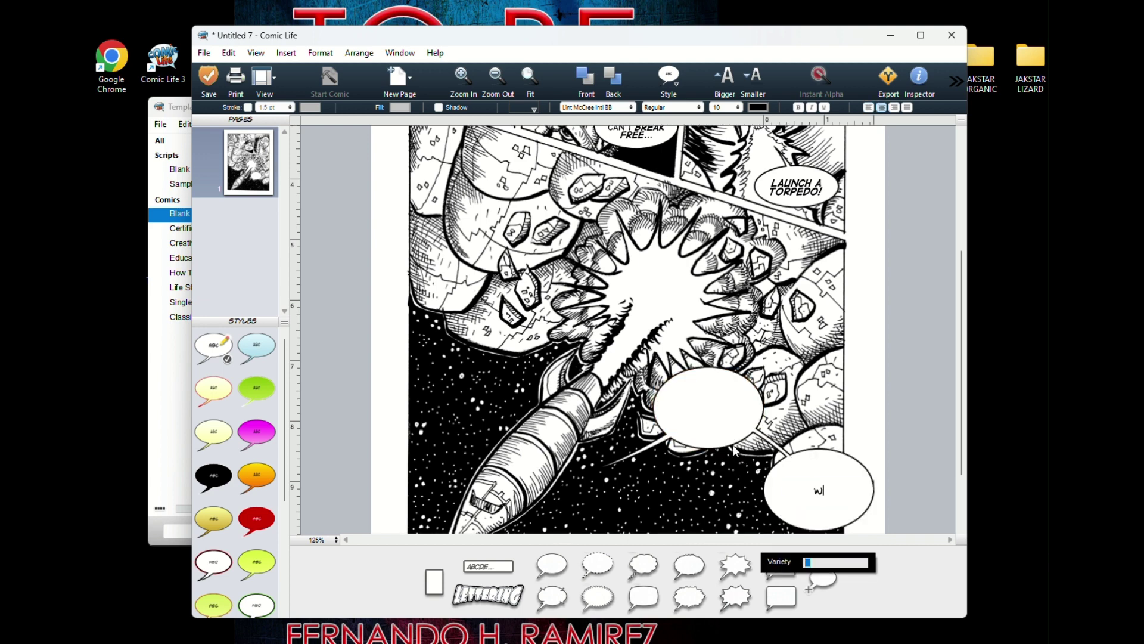
key("Return")
type("NA")
key("BackSpace")
key("BackSpace")
key("BackSpace")
key("Return")
type("MADE IT!")
Set the WE MADE IT! text to DigitalStrip at size 9
double_click(814, 485)
left_click_drag(815, 486, 848, 504)
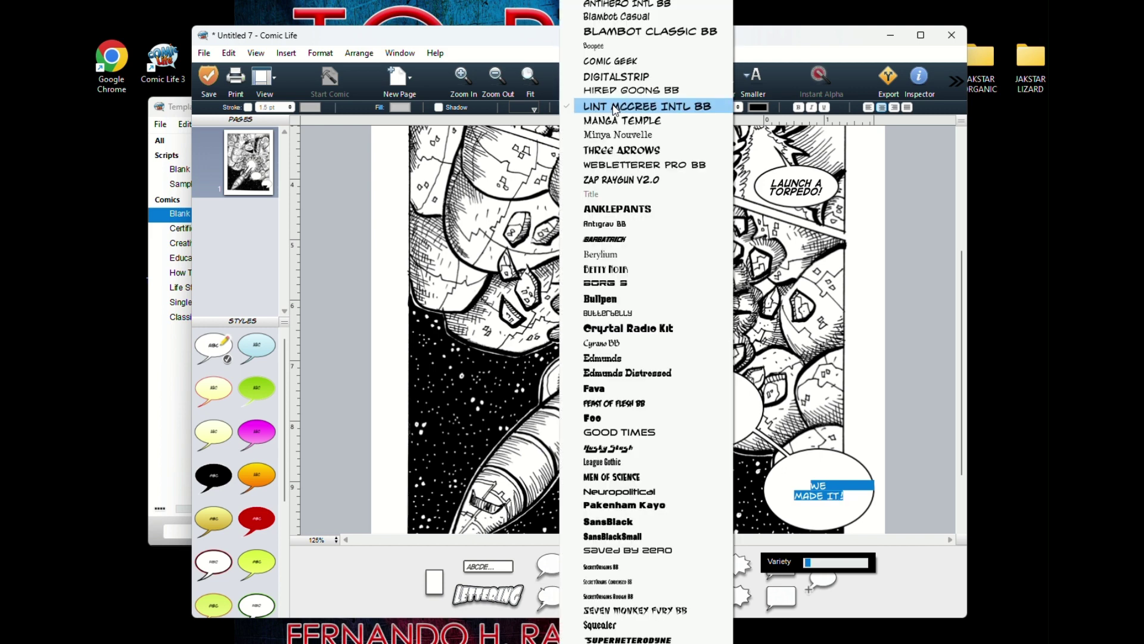
left_click(613, 108)
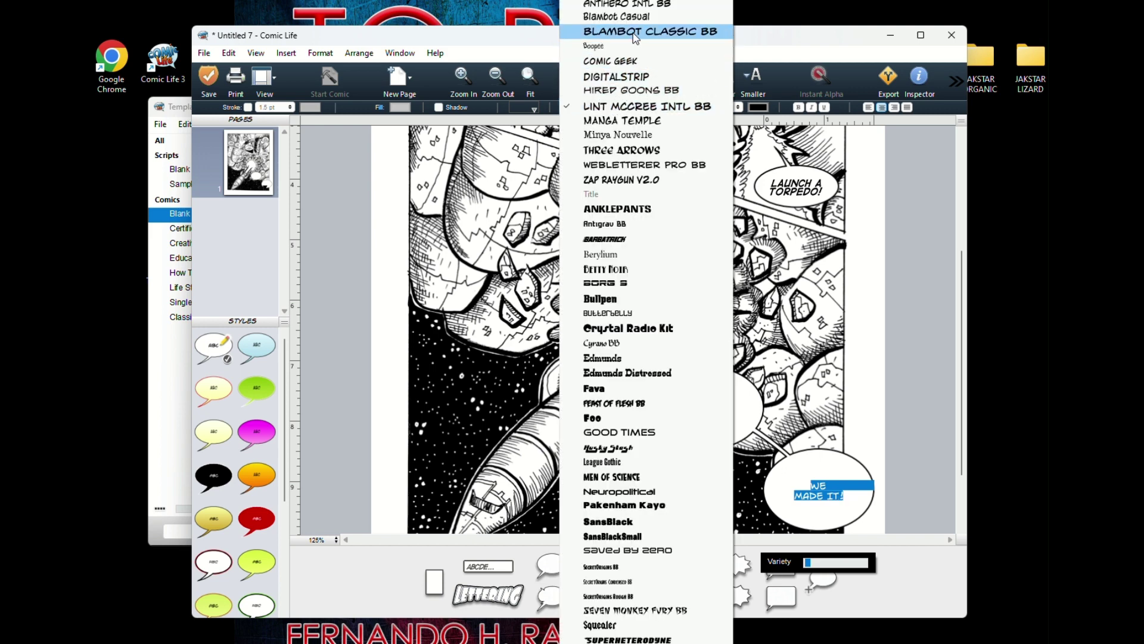
left_click(644, 77)
left_click(735, 90)
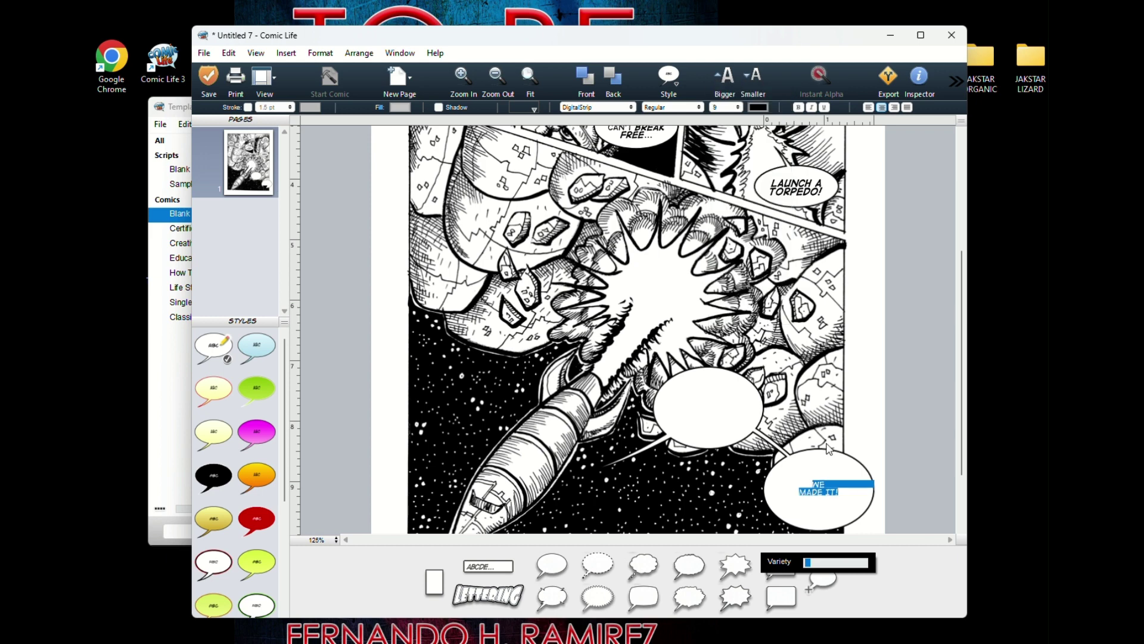
left_click(846, 526)
Shrink the WE MADE IT! balloon and make its text bold
left_click(831, 455)
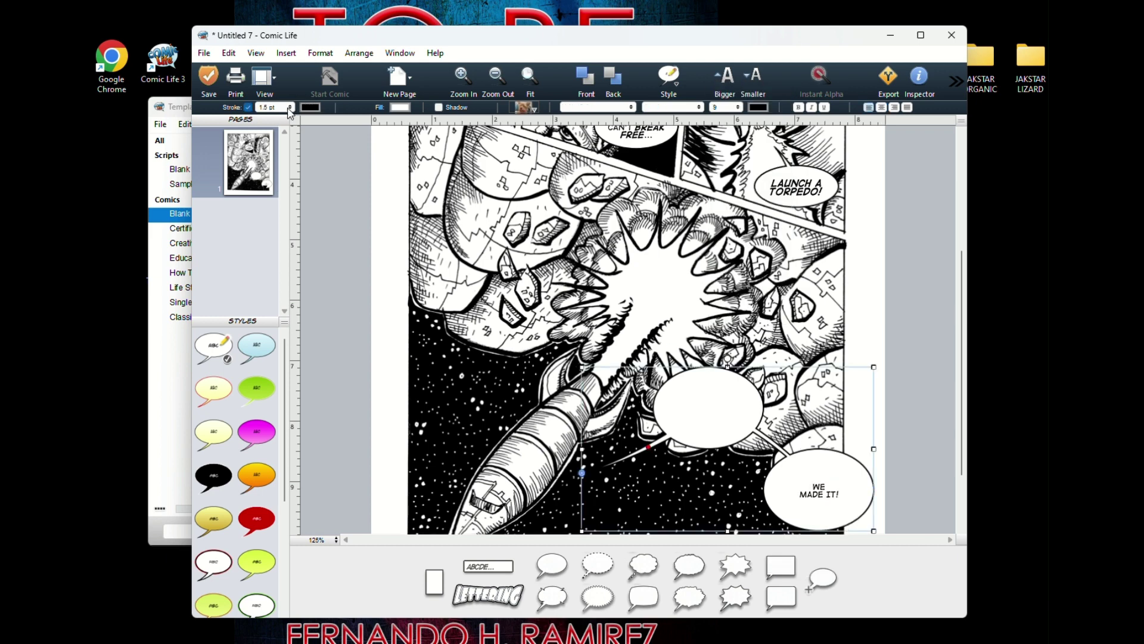
left_click(820, 501)
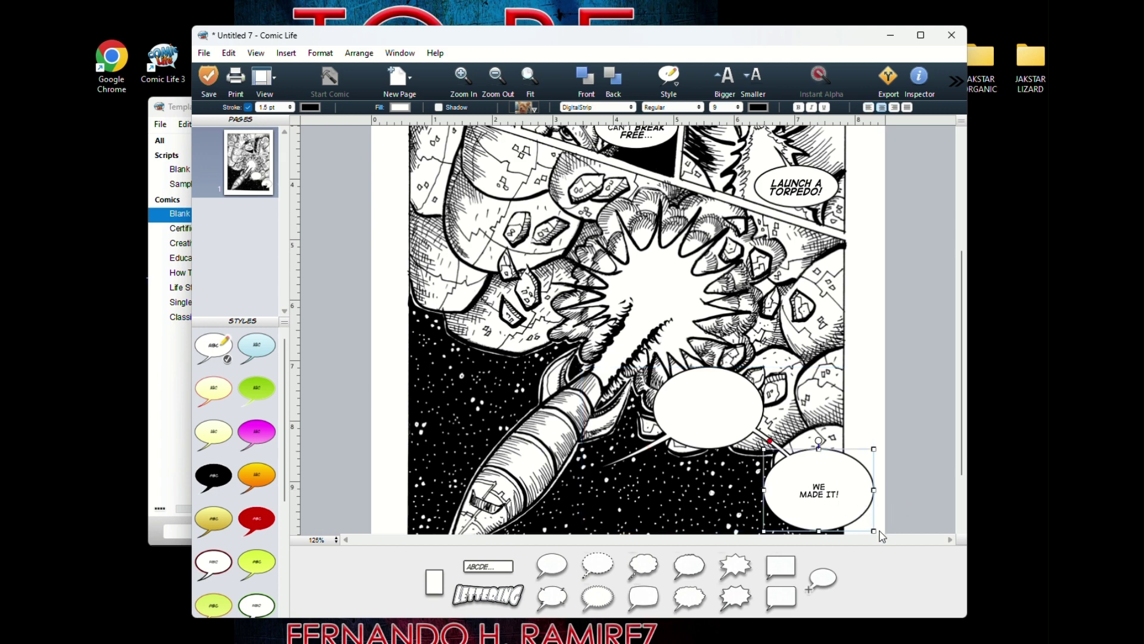
left_click_drag(873, 530, 824, 489)
double_click(793, 472)
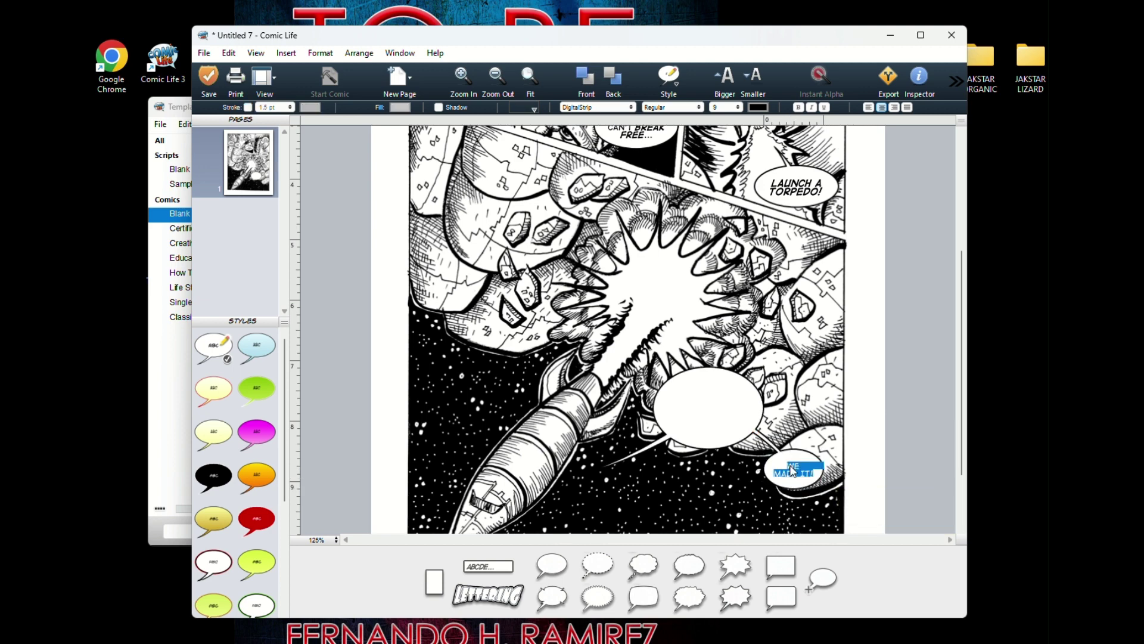
left_click(672, 107)
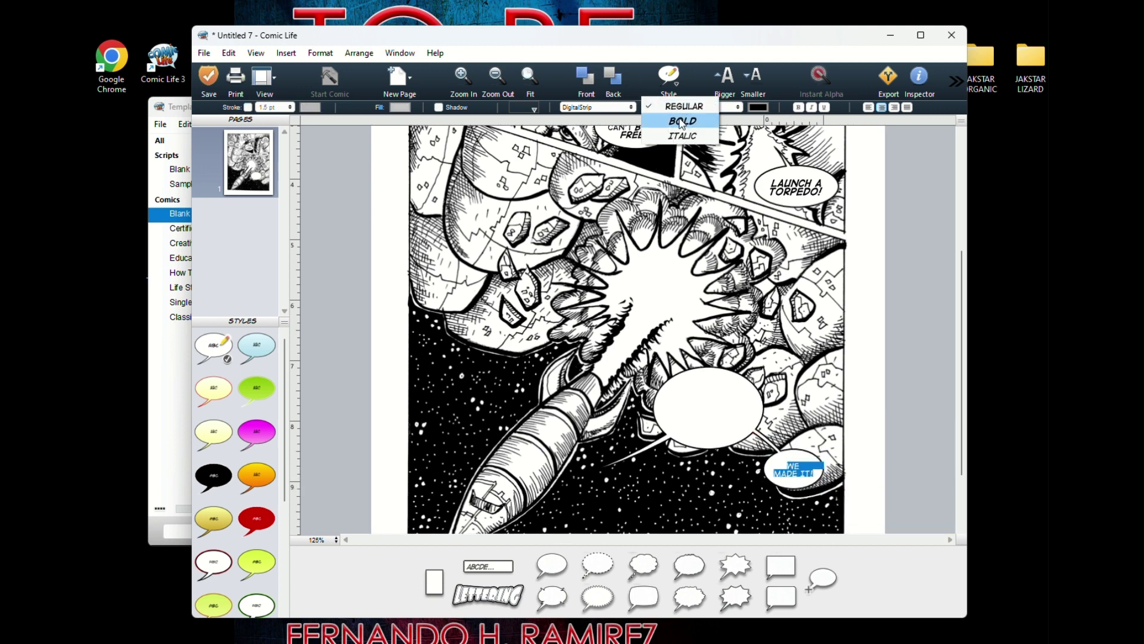
left_click(681, 119)
left_click(713, 487)
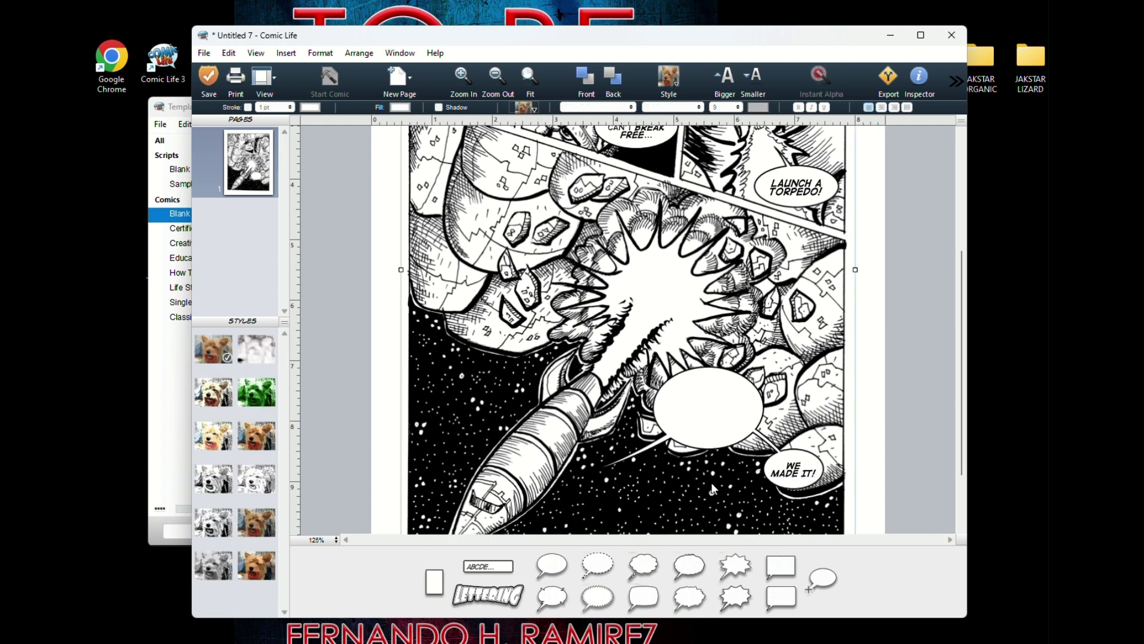
Move 'IT!' onto its own third line
left_click(802, 478)
double_click(803, 479)
left_click(802, 479)
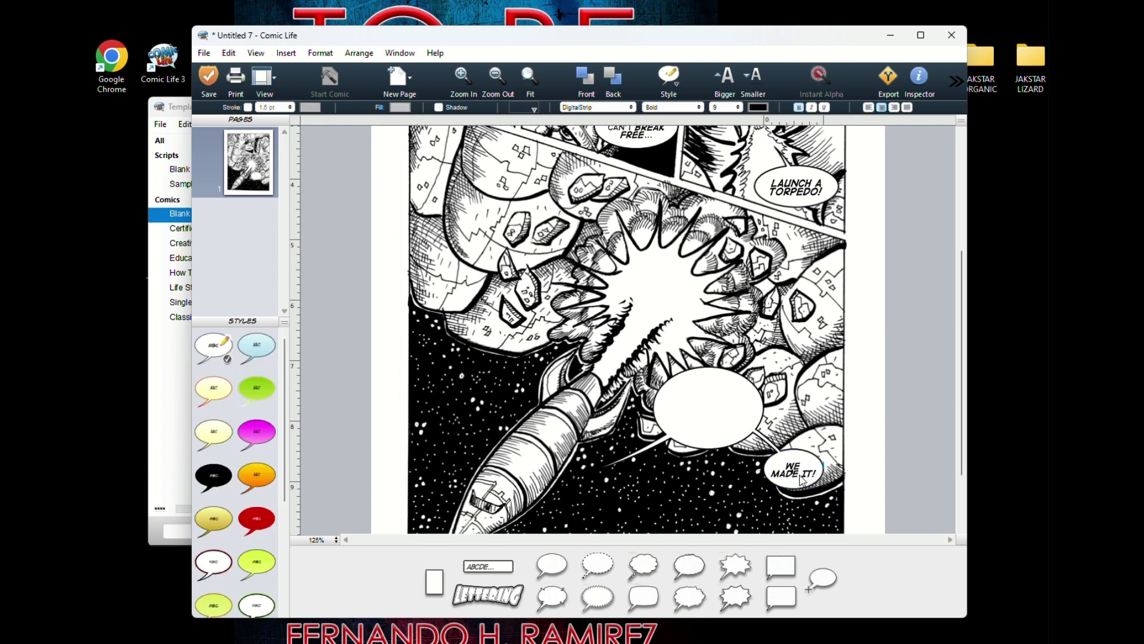
key("Return")
Add a lettering object near the bottom of the panel reading 'YAHOO!'
left_click(685, 473)
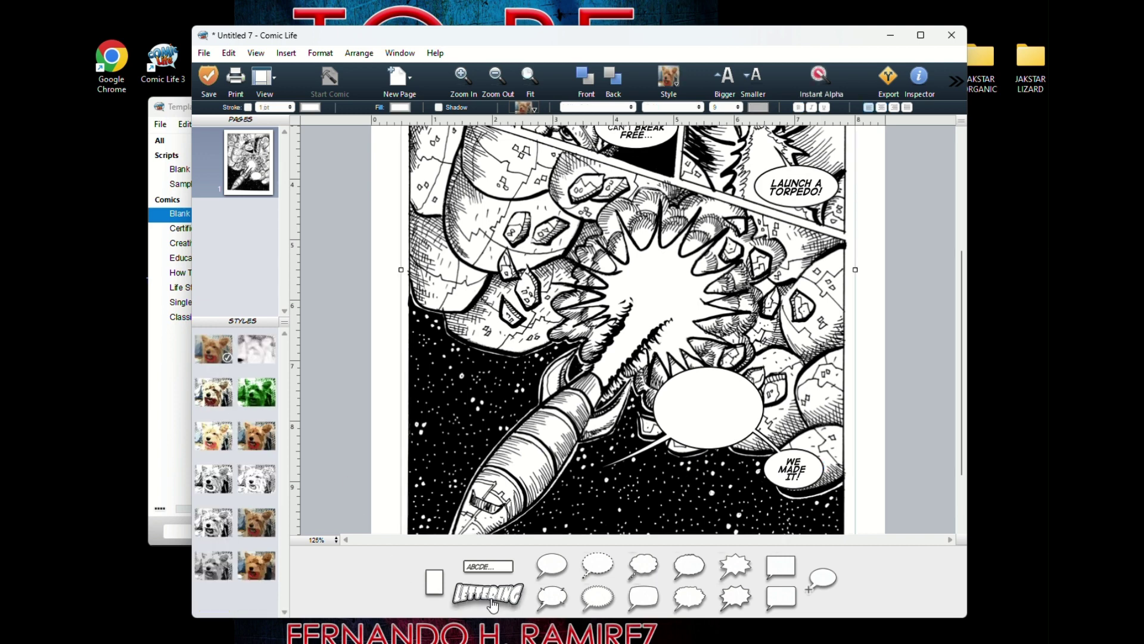
left_click_drag(498, 596, 633, 512)
left_click(720, 333)
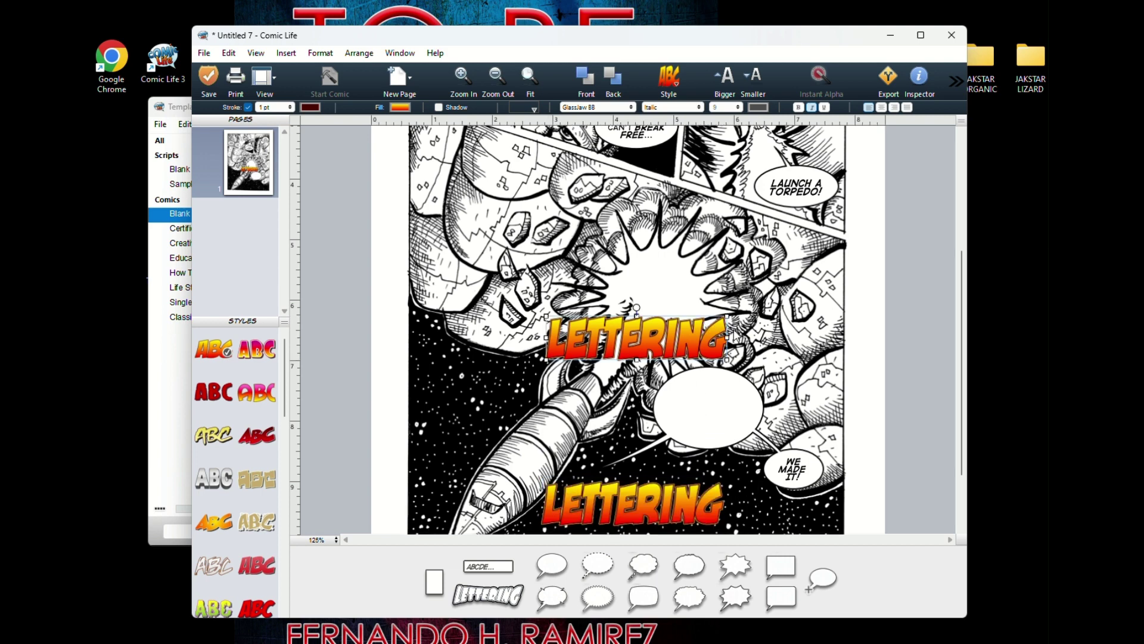
left_click(651, 501)
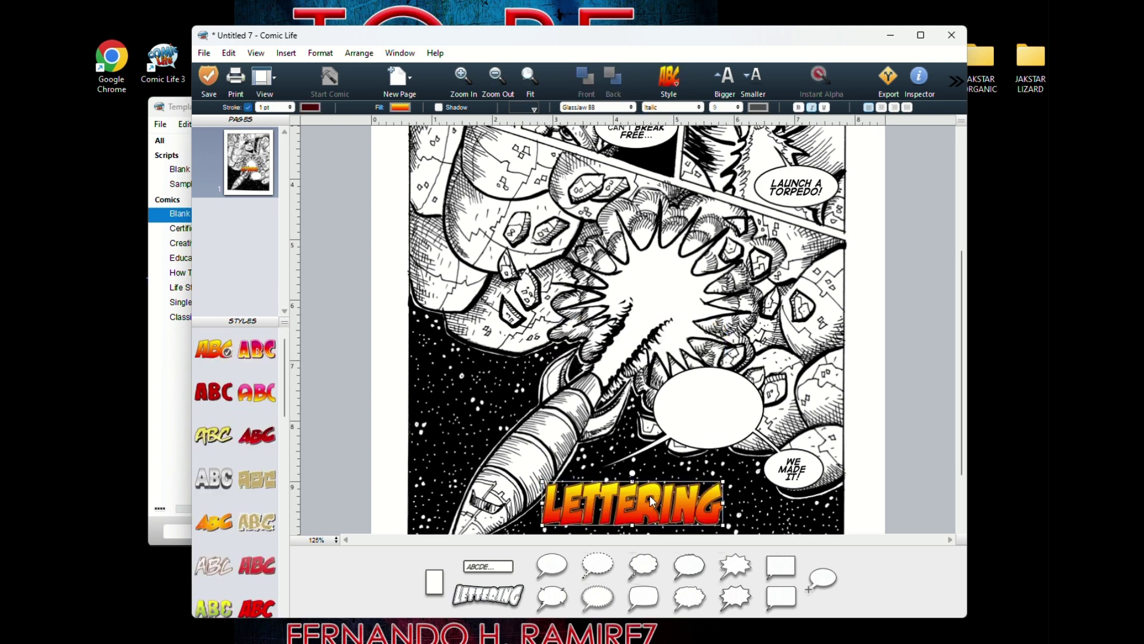
double_click(651, 500)
type("YAHOO!")
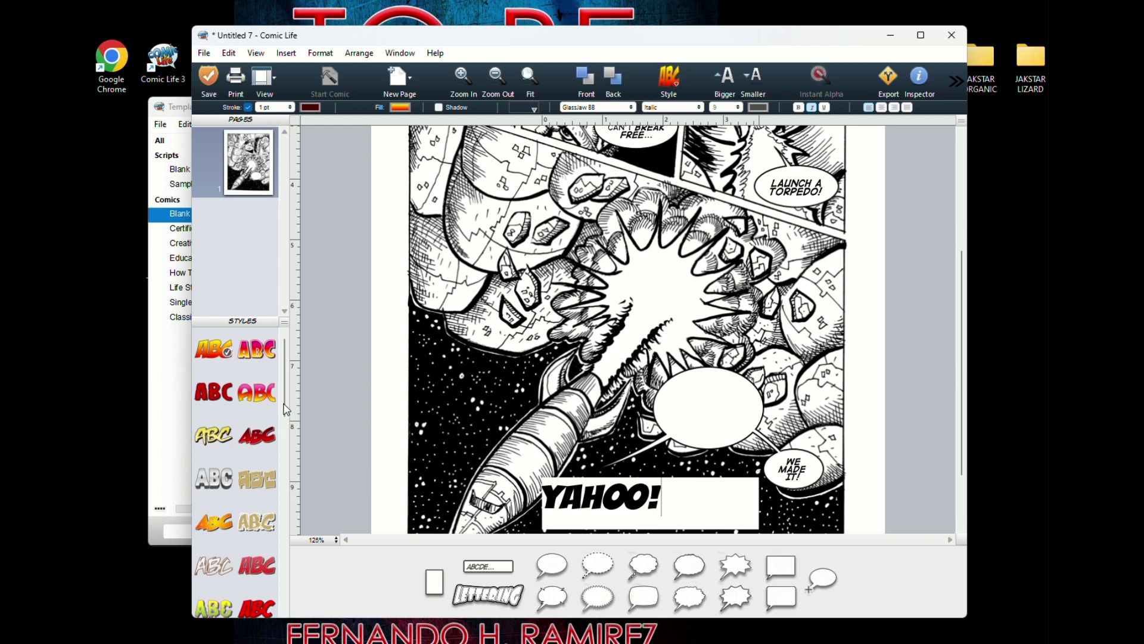
Give YAHOO! the red-yellow gradient style, move it right, and widen the empty balloon
left_click_drag(285, 405, 288, 555)
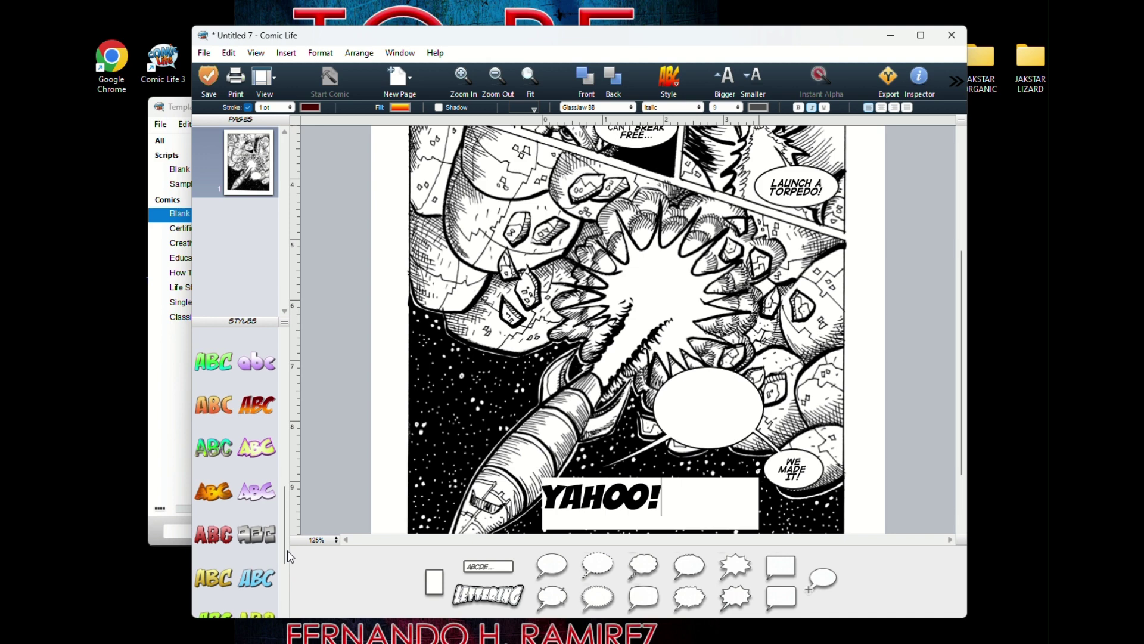
left_click(212, 492)
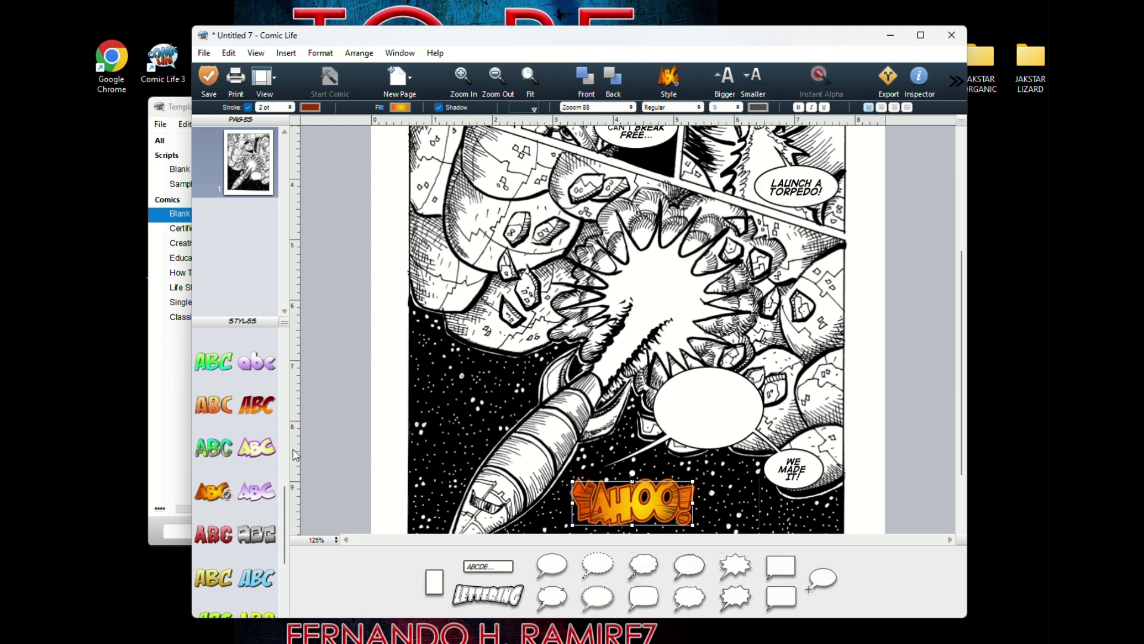
left_click(257, 405)
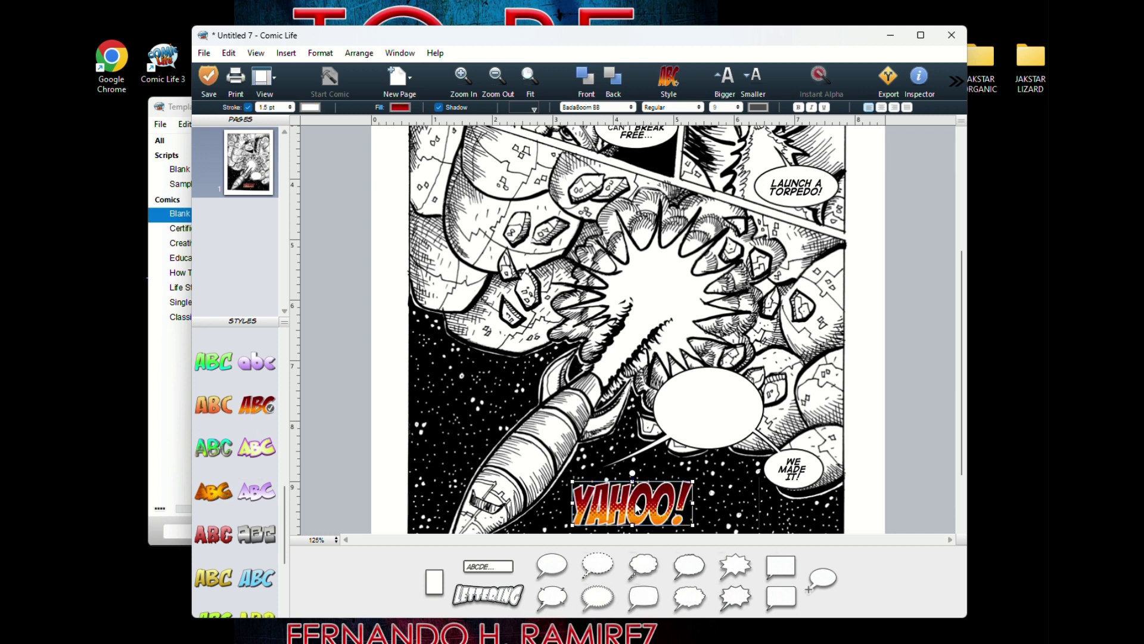
left_click_drag(637, 506, 691, 494)
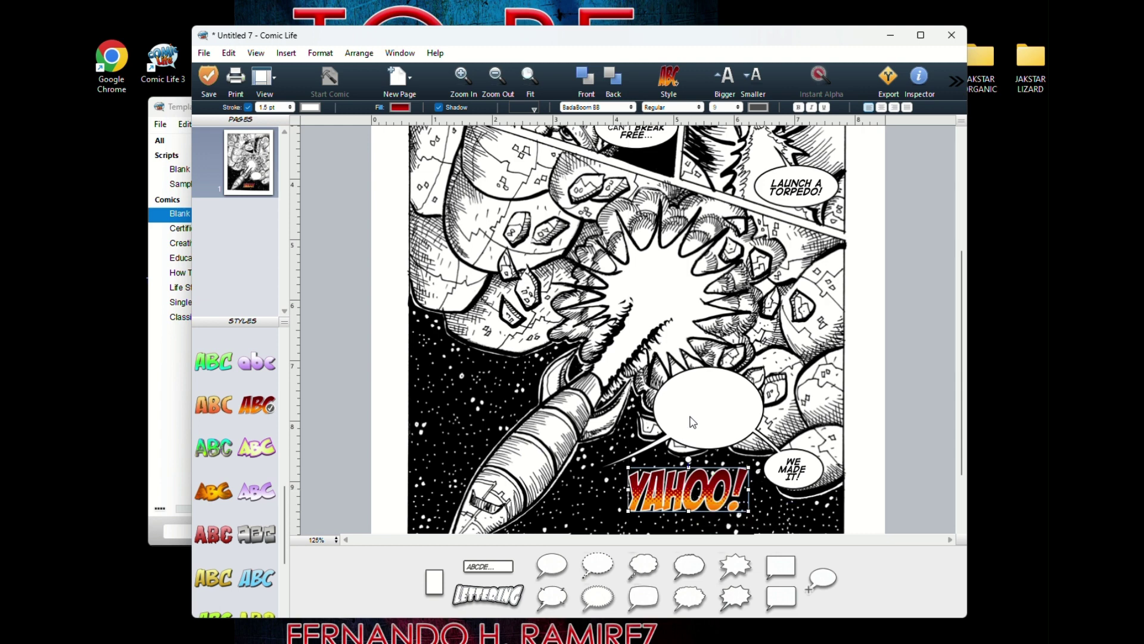
left_click(690, 416)
left_click_drag(653, 407, 608, 406)
Move YAHOO! up into the empty balloon and make the balloon taller
left_click(685, 492)
left_click_drag(687, 492, 681, 407)
left_click(685, 443)
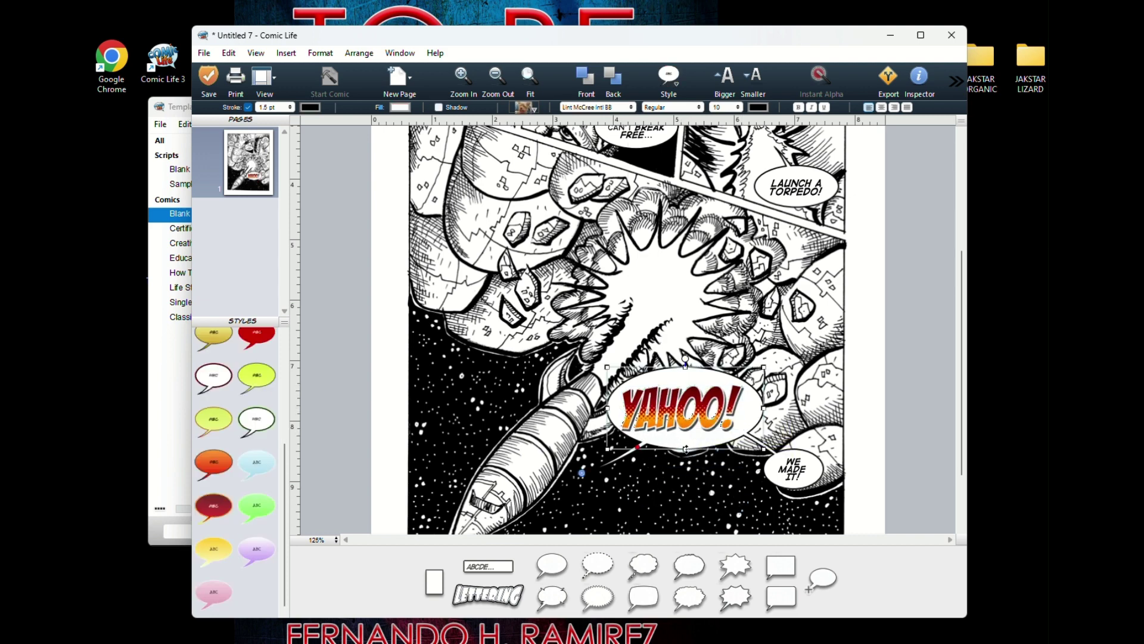
left_click_drag(685, 448, 687, 421)
left_click(686, 494)
Point the balloon's tail toward the rocket, nudge the balloon, and shift YAHOO! down-left inside it
left_click(650, 448)
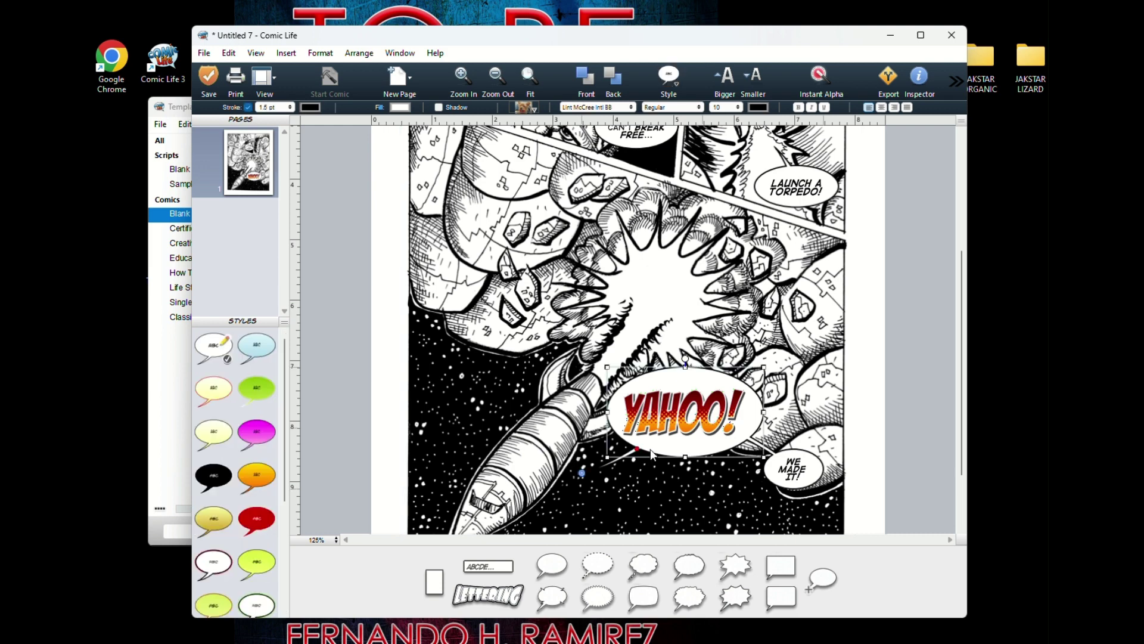
left_click_drag(581, 474, 566, 471)
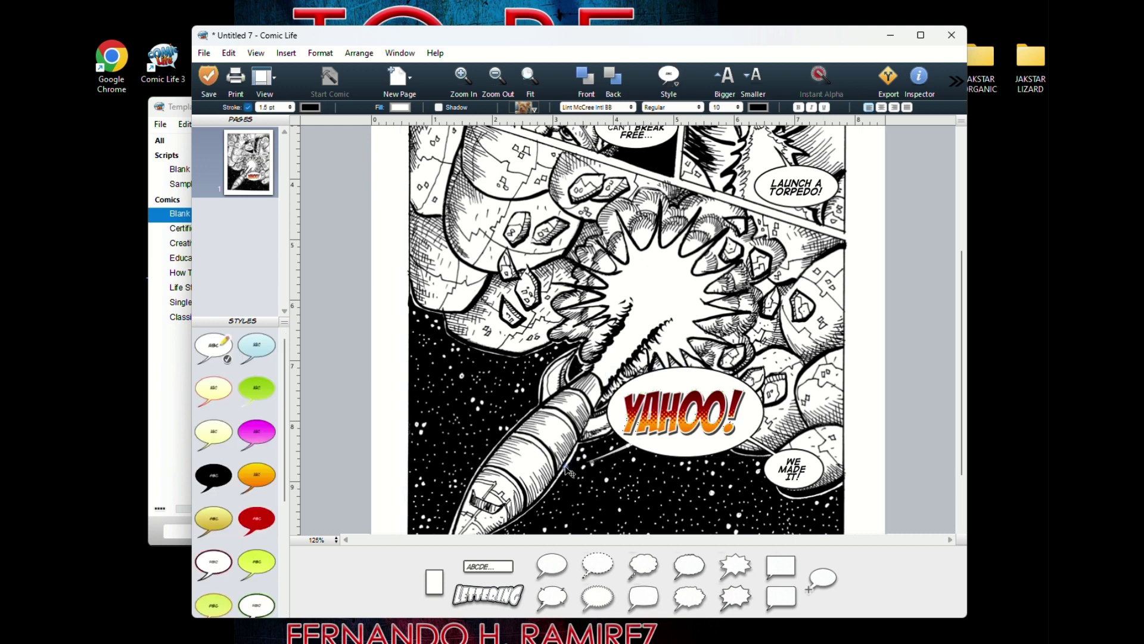
left_click(569, 473)
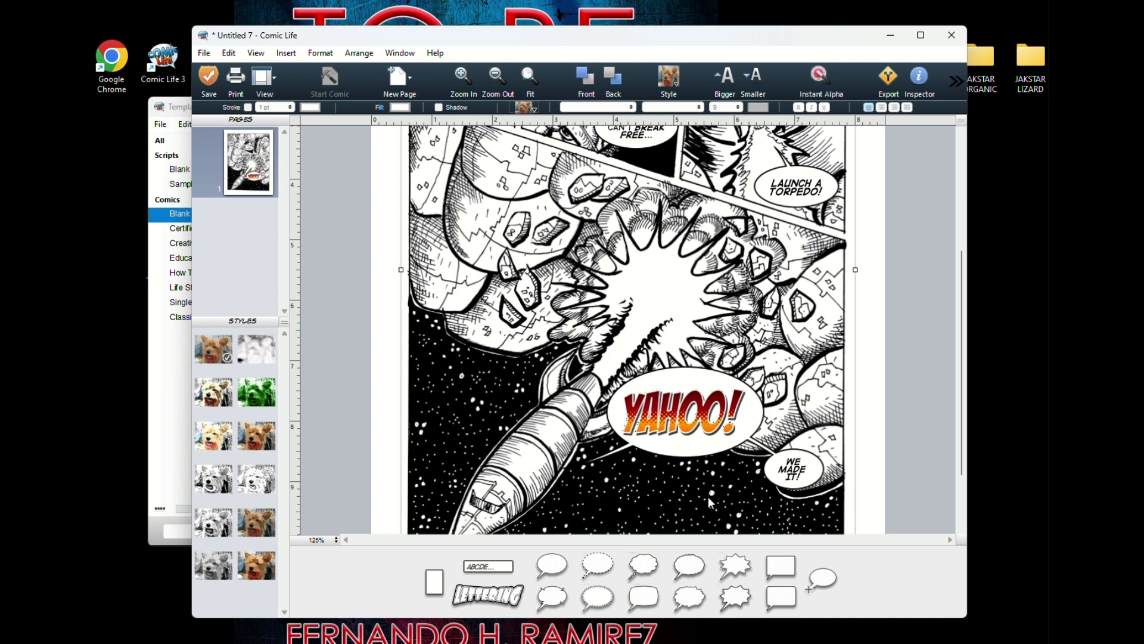
left_click(708, 462)
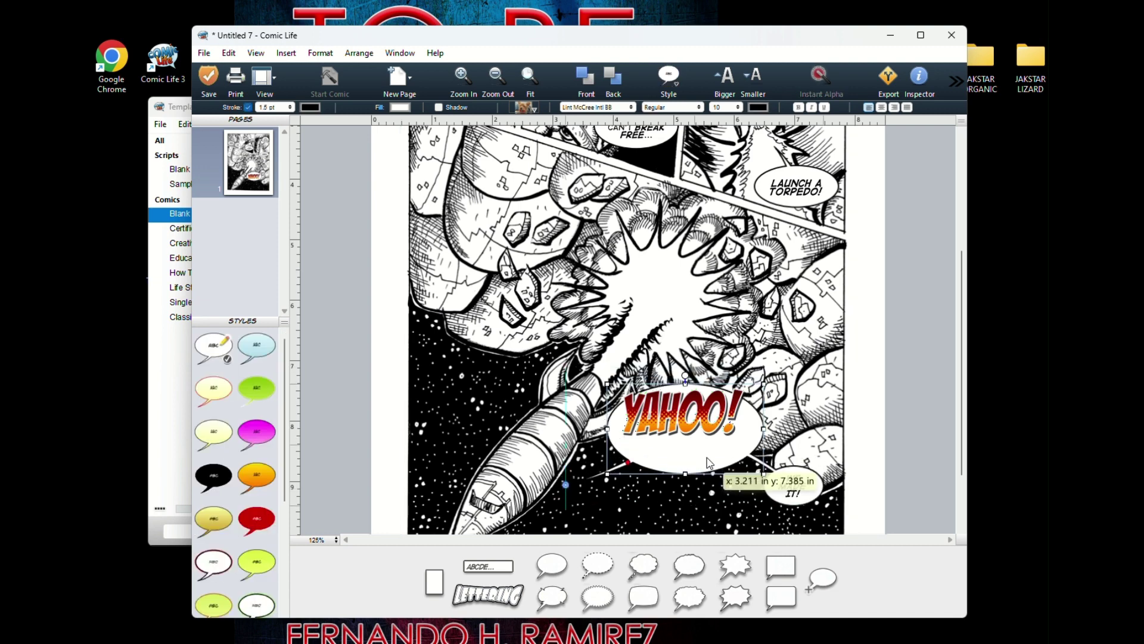
left_click_drag(707, 458, 705, 466)
left_click(688, 415)
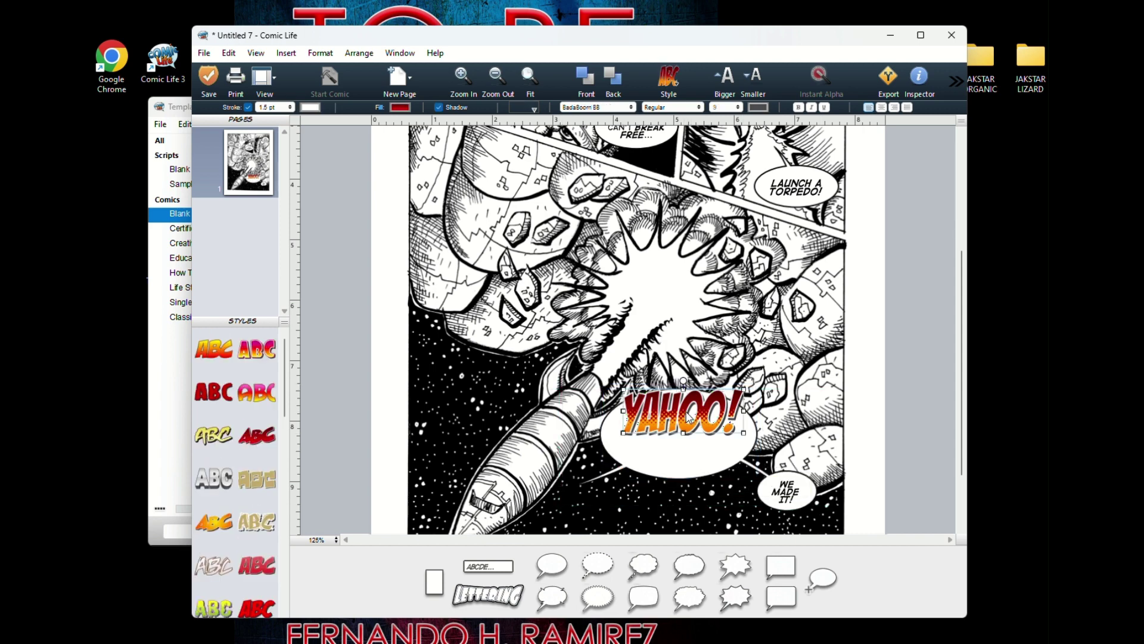
left_click_drag(688, 415, 682, 441)
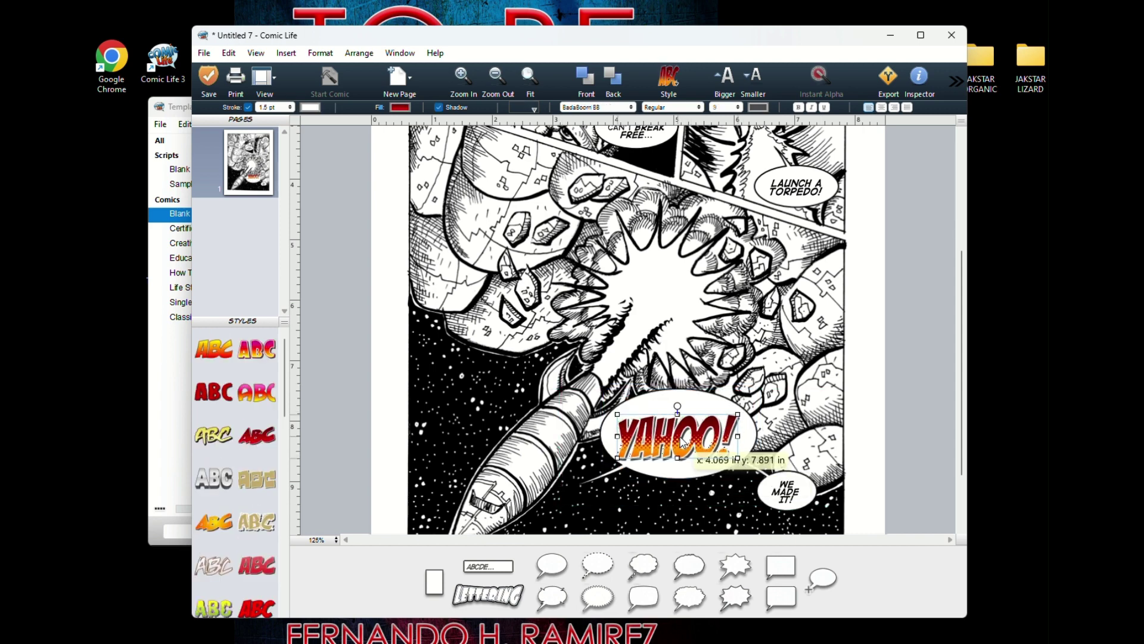
Reposition the WE MADE IT! balloon against the YAHOO! balloon and move the YAHOO! balloon down
left_click(815, 492)
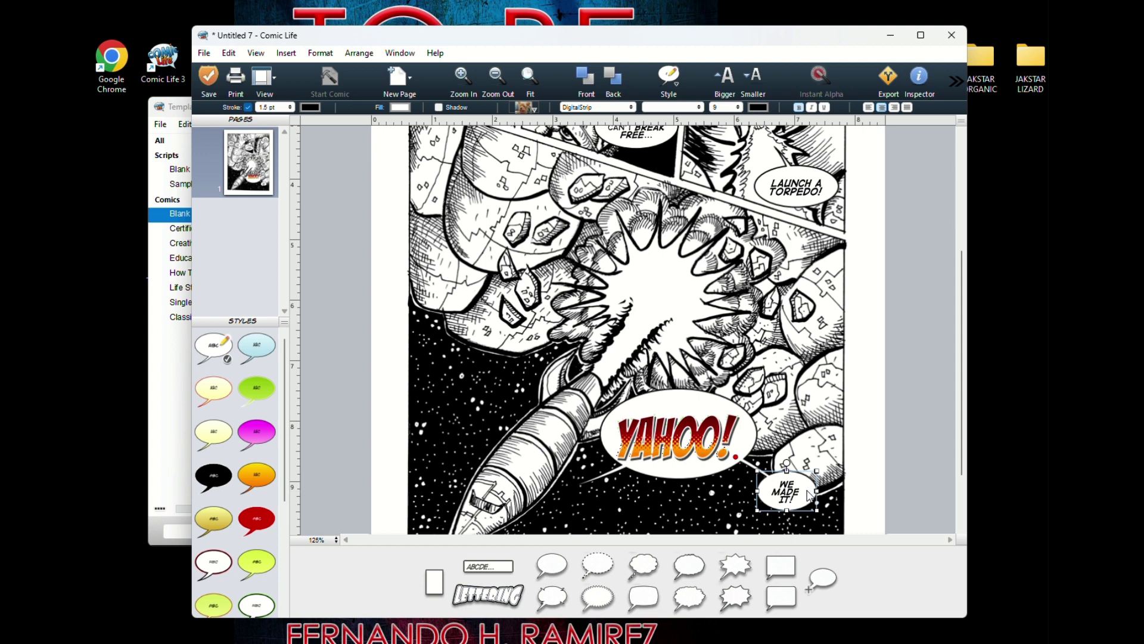
mouse_move(814, 495)
left_mouse_down()
mouse_move(817, 464)
mouse_move(813, 493)
left_mouse_up()
left_click_drag(702, 413, 677, 454)
left_click(678, 442)
left_click(703, 514)
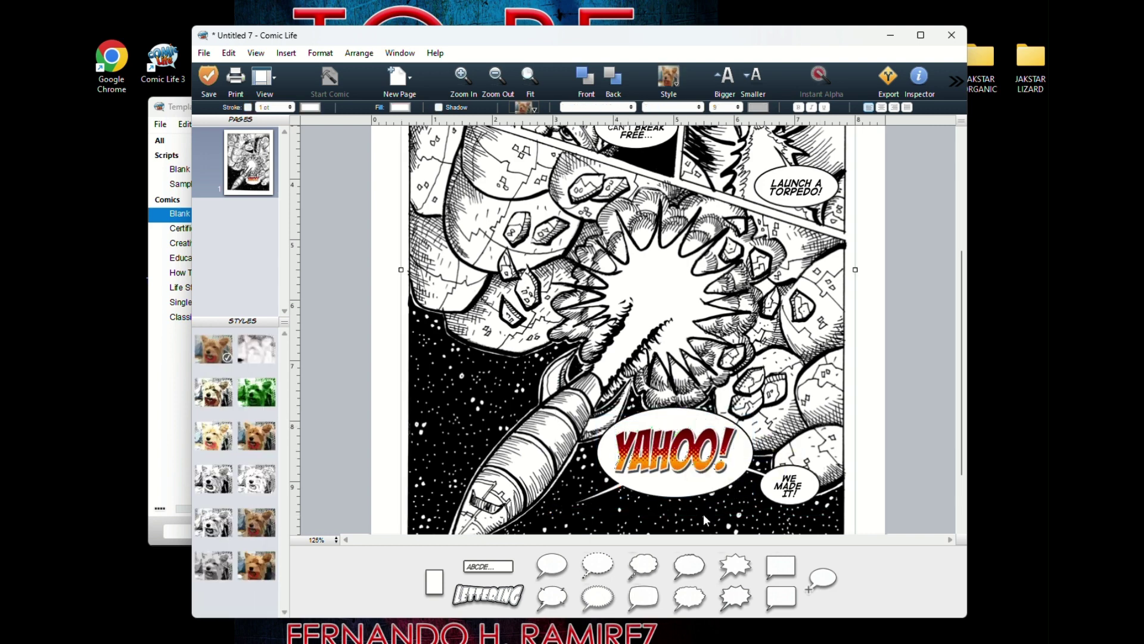
left_click(794, 490)
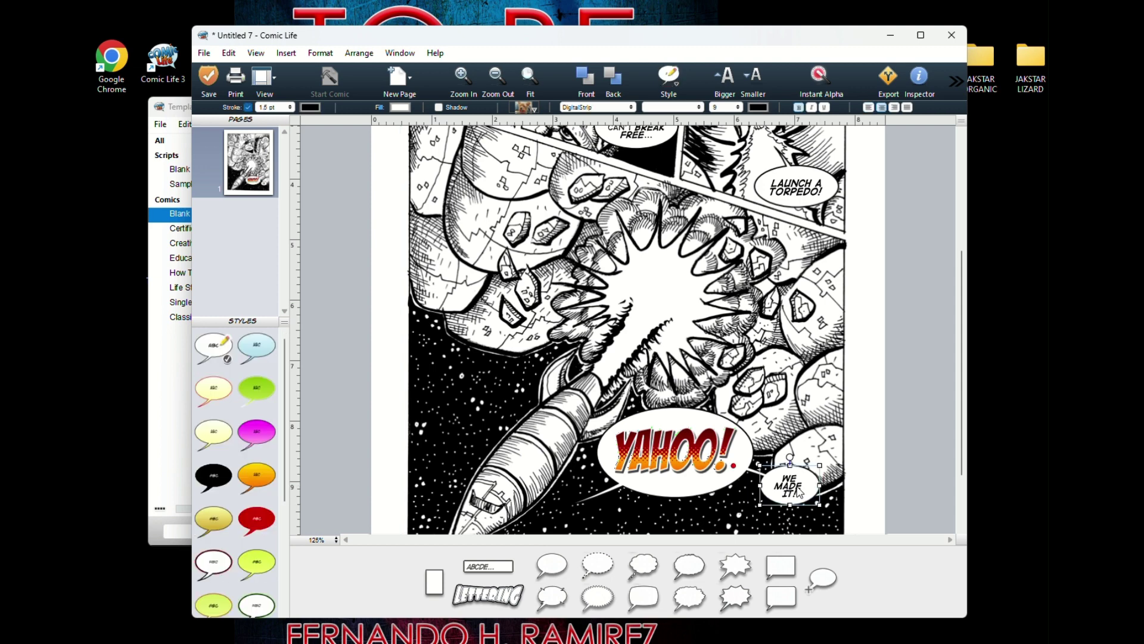
left_click_drag(795, 490, 799, 501)
Lower the YAHOO! balloon further and recenter the YAHOO! lettering inside it
scroll(888, 479, "down", 3)
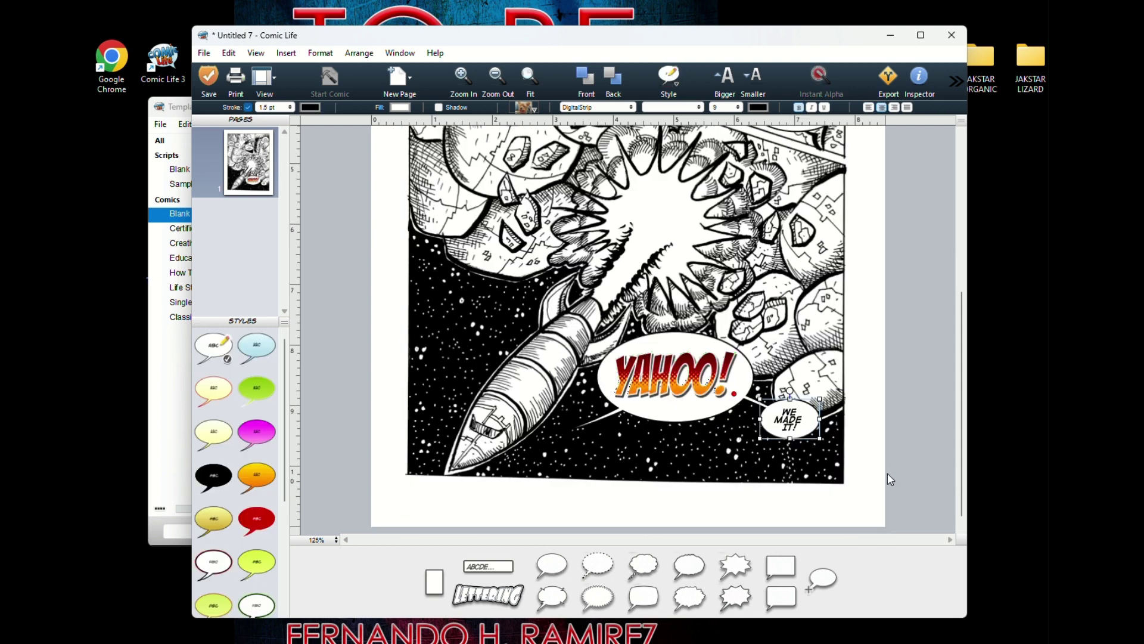
mouse_move(692, 414)
left_mouse_down()
mouse_move(685, 436)
mouse_move(676, 429)
left_mouse_up()
left_click(689, 382)
left_click_drag(690, 381, 684, 409)
left_click(834, 458)
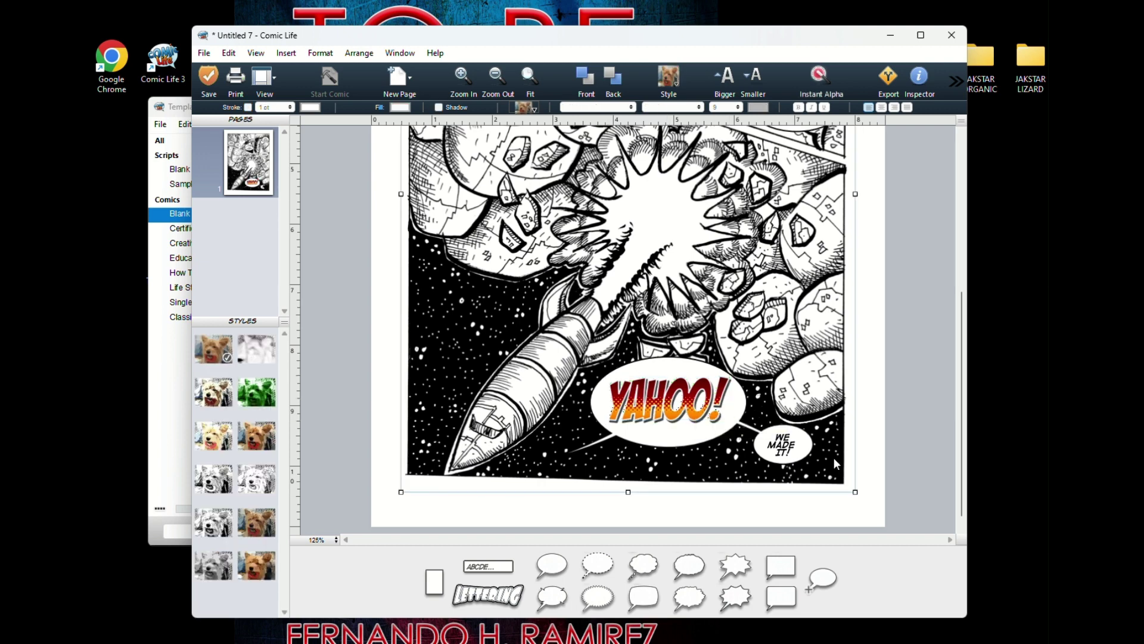
Zoom to 125% and pull in the right edge of the 'IF WE CAN'T BREAK FREE...' balloon
left_click(497, 76)
left_click(497, 76)
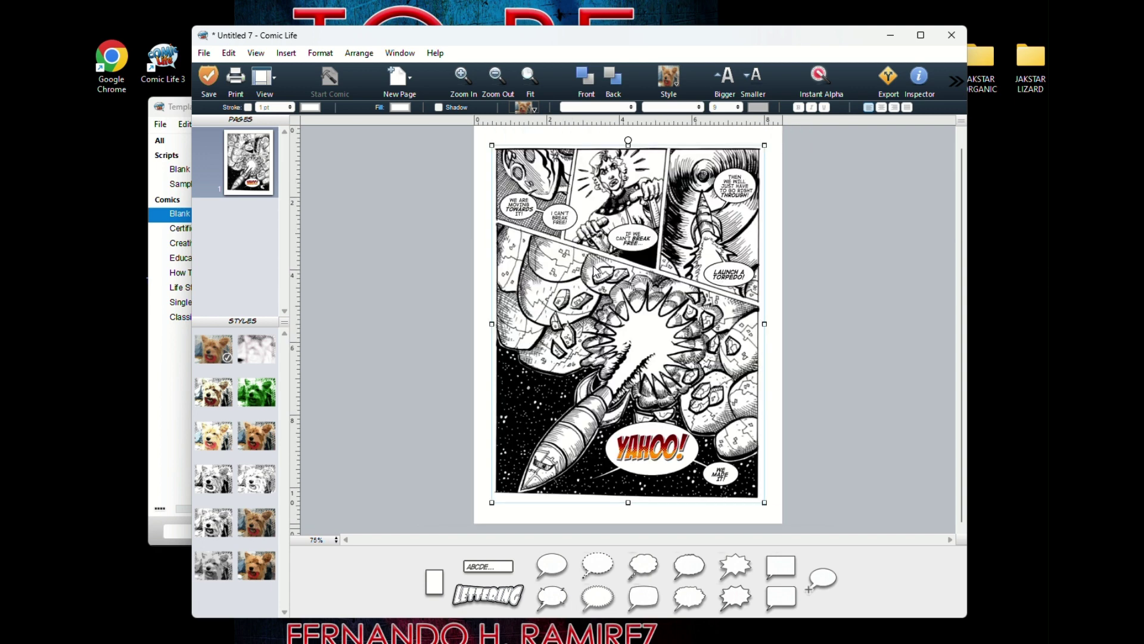
left_click(635, 235)
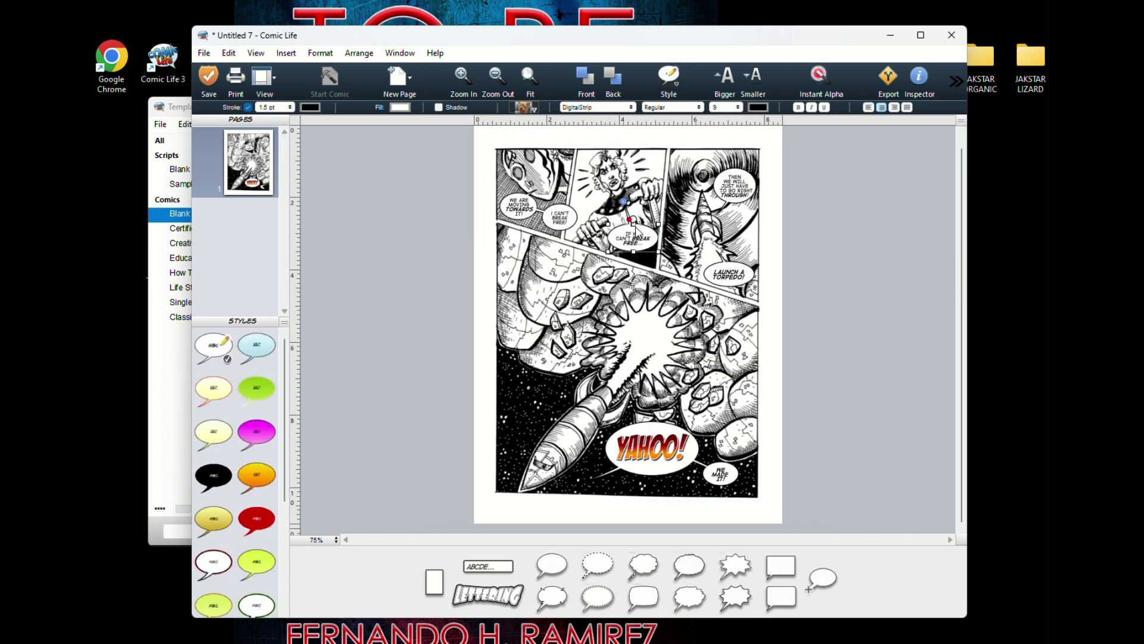
left_click(462, 76)
left_click(461, 76)
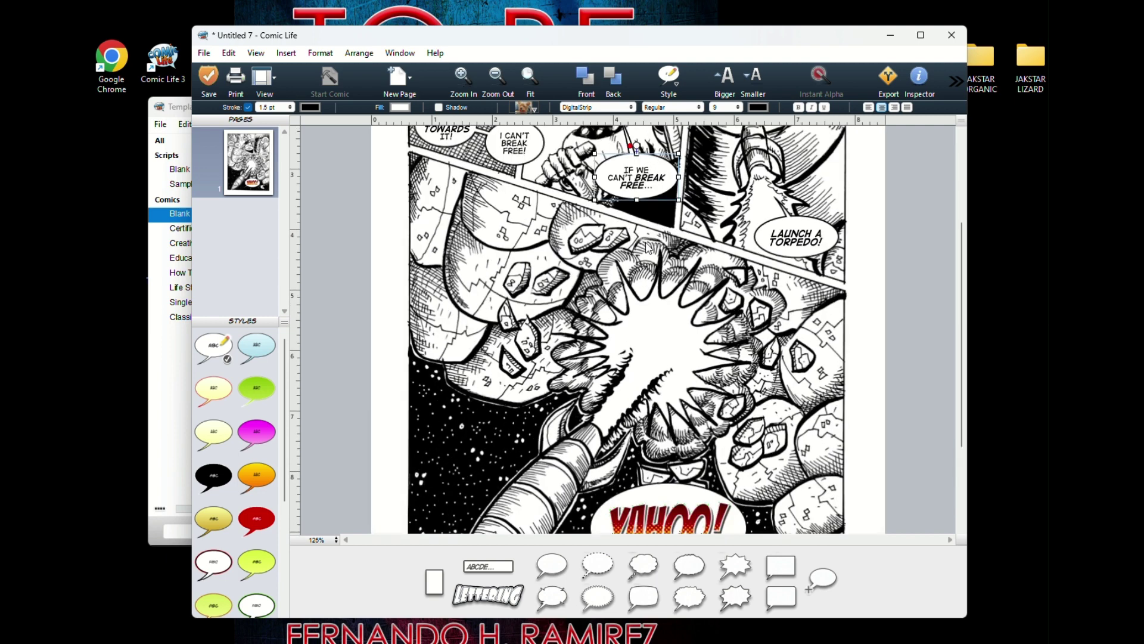
scroll(703, 231, "up", 2)
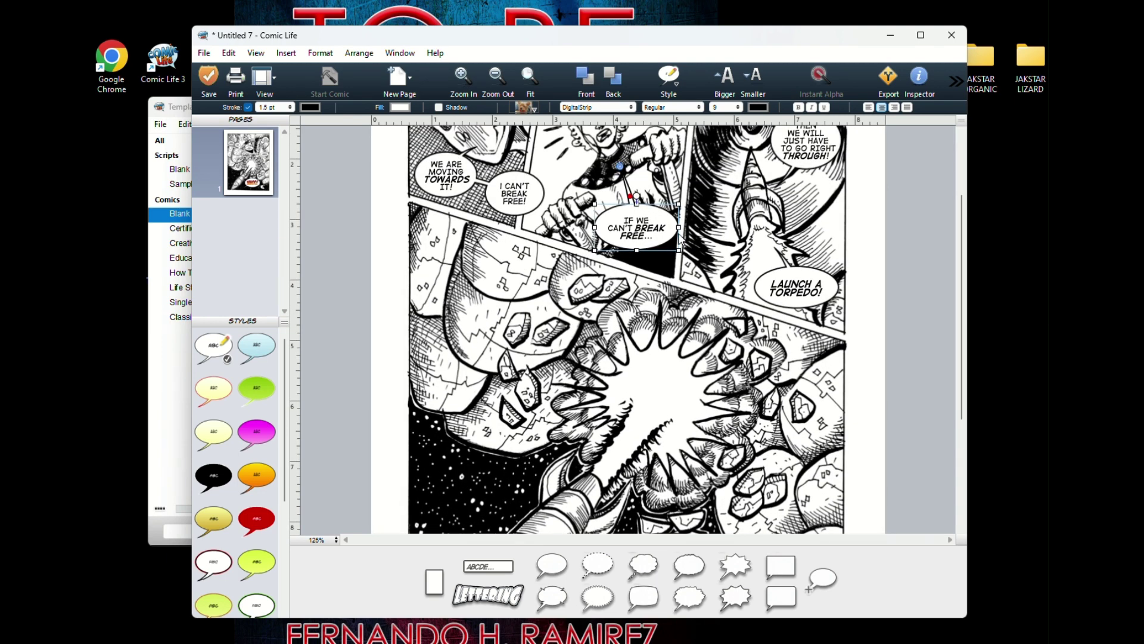
left_click_drag(679, 227, 665, 226)
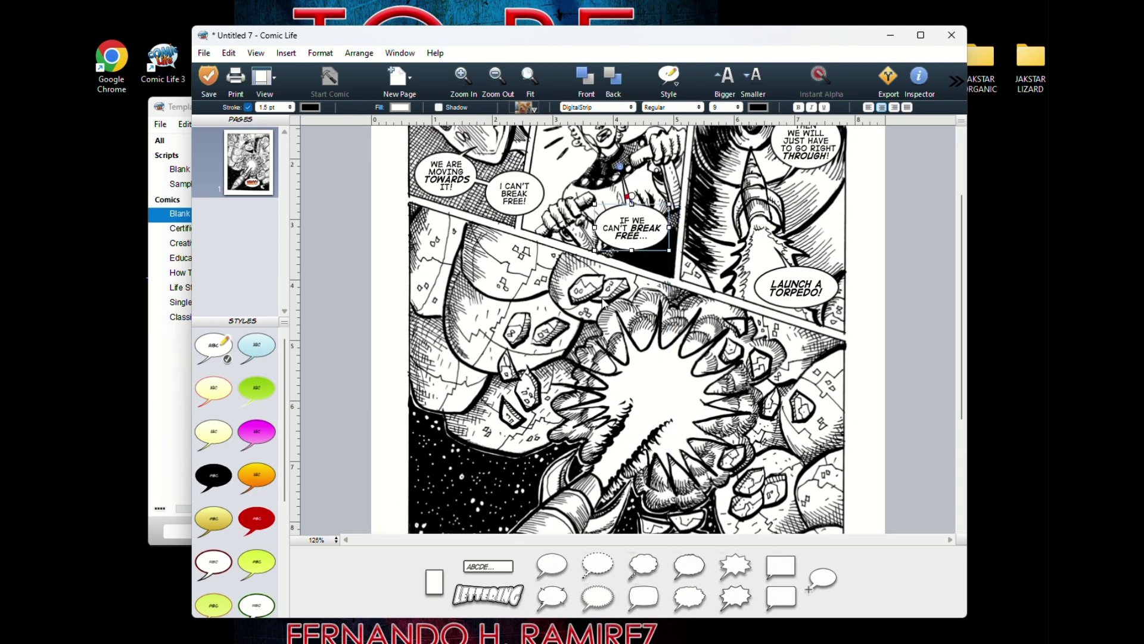
left_click(558, 312)
scroll(559, 312, "up", 4)
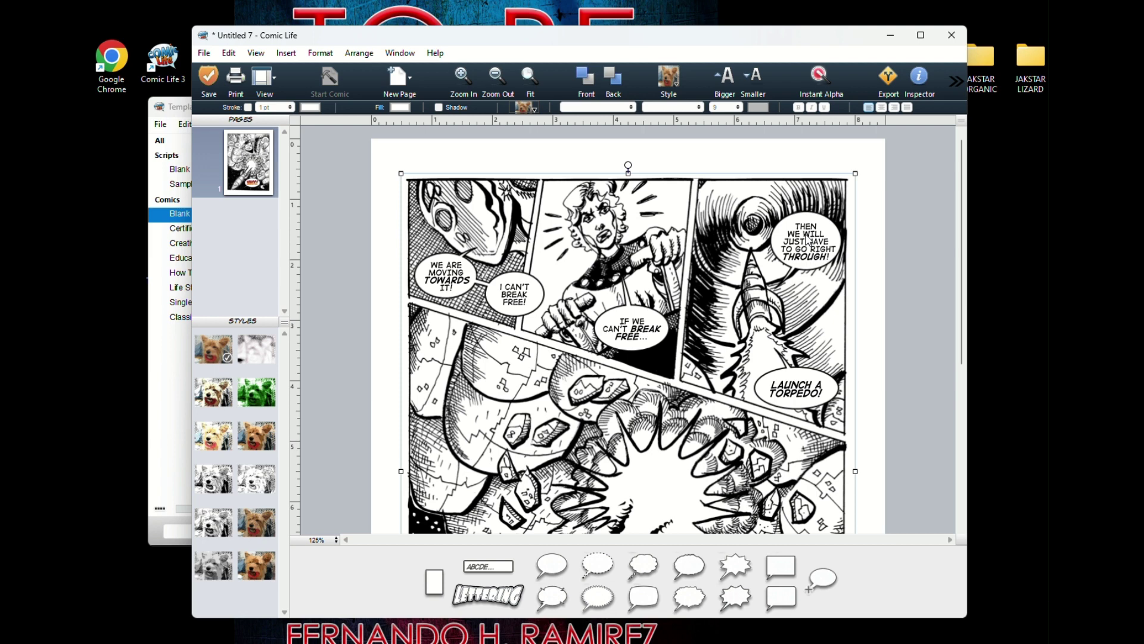
Change the top-right balloon's text to 'THEN WE'LL GO RIGHT THROUGH!'
left_click(807, 237)
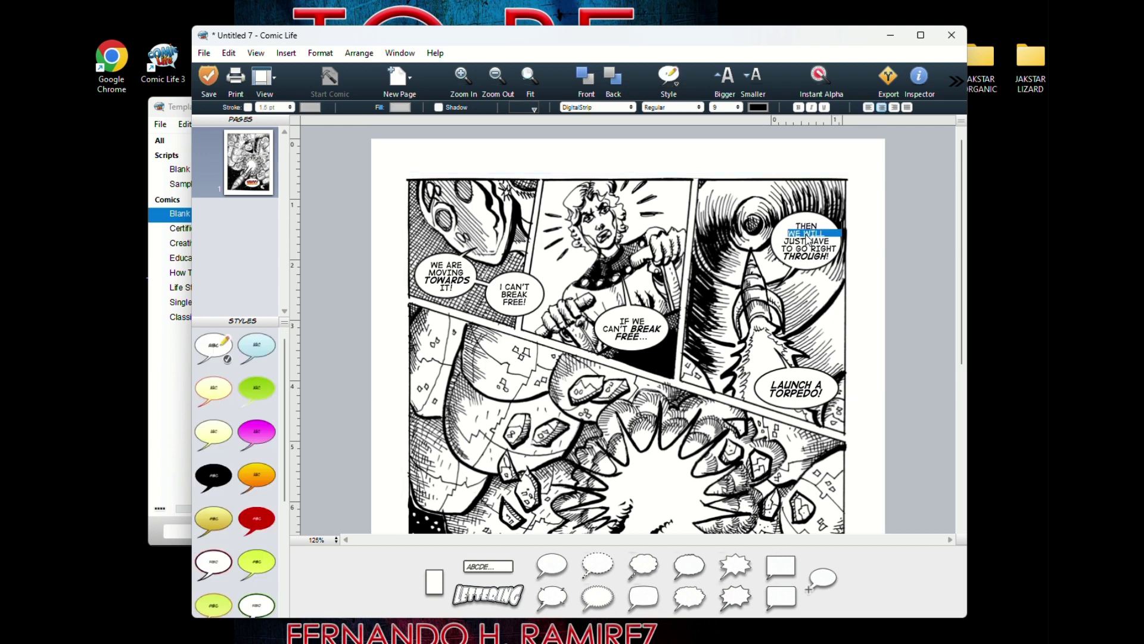
double_click(806, 237)
key("BackSpace")
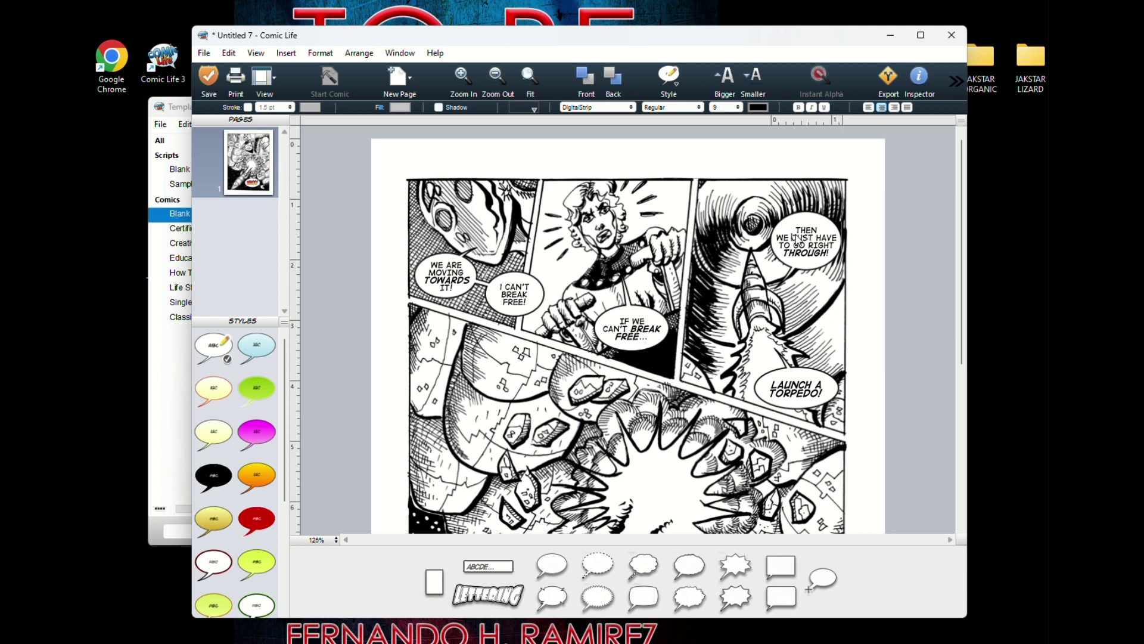
key("BackSpace")
type("'LL ")
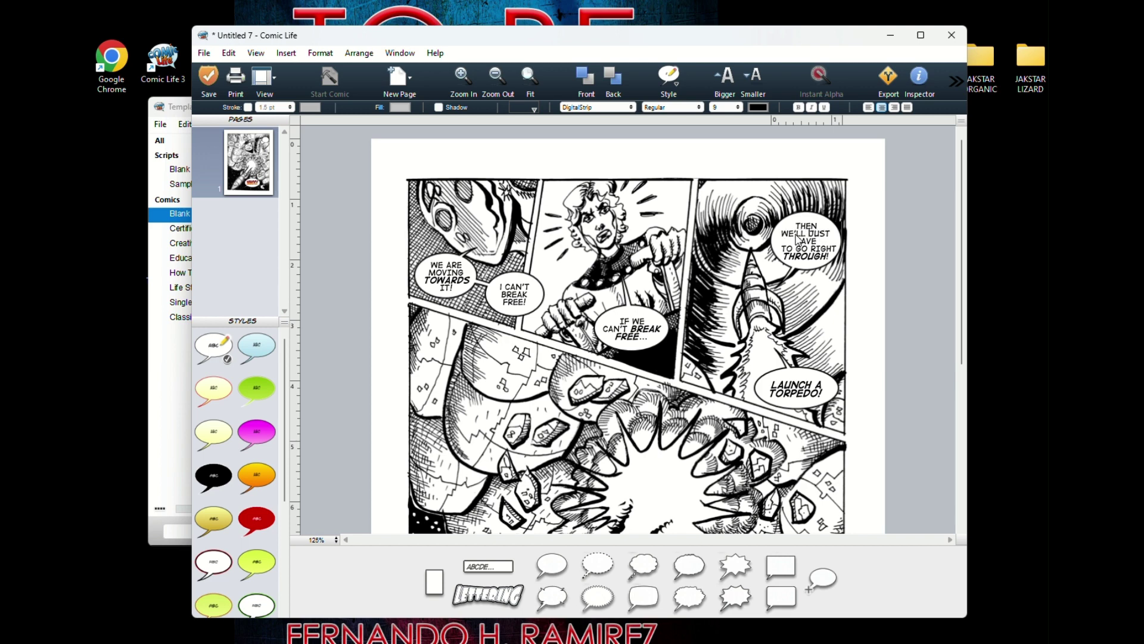
type("GO")
key("Delete")
key("Delete")
key("Delete")
key("Delete")
key("Delete")
key("Delete")
key("Delete")
key("Delete")
key("Delete")
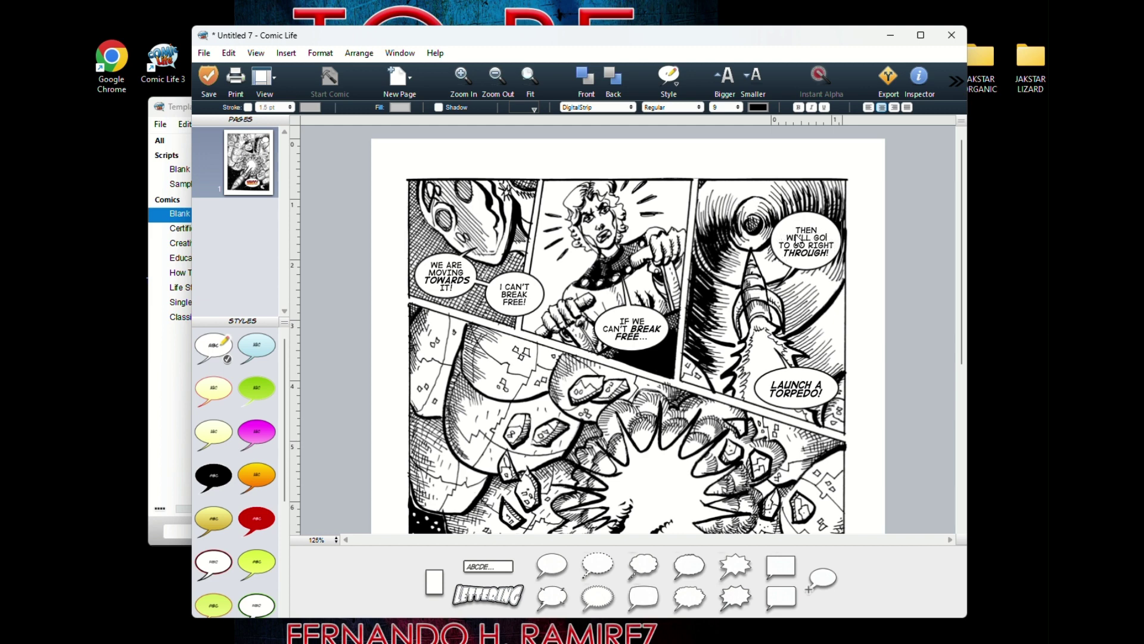
key("Delete")
key("Delete")
key("Delete")
key("Delete")
key("Delete")
key("Delete")
left_click(808, 238)
Resize the balloon to about 1.029 × 0.915 in to fit the shorter text
left_click(809, 239)
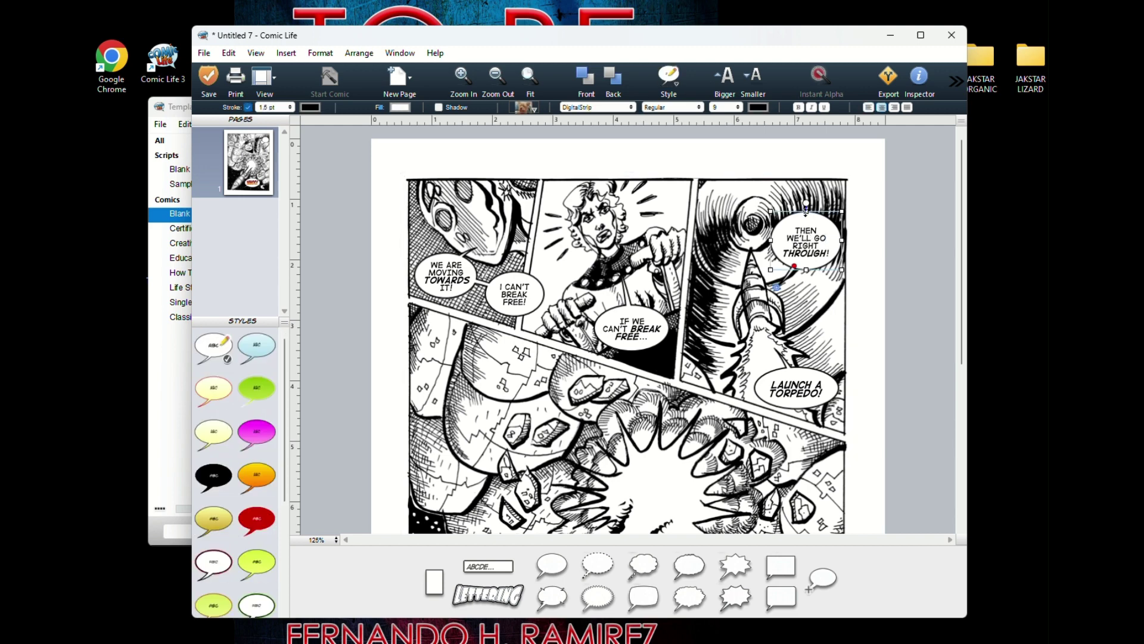
left_click_drag(805, 211, 833, 254)
left_click(775, 243)
left_click(835, 319)
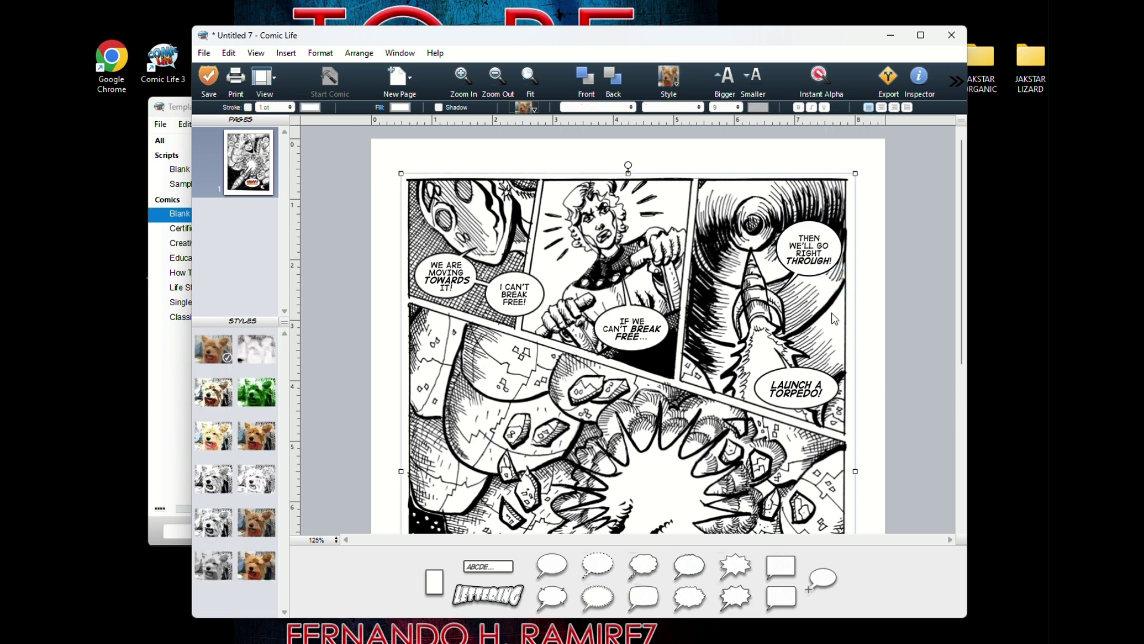
scroll(709, 345, "down", 1)
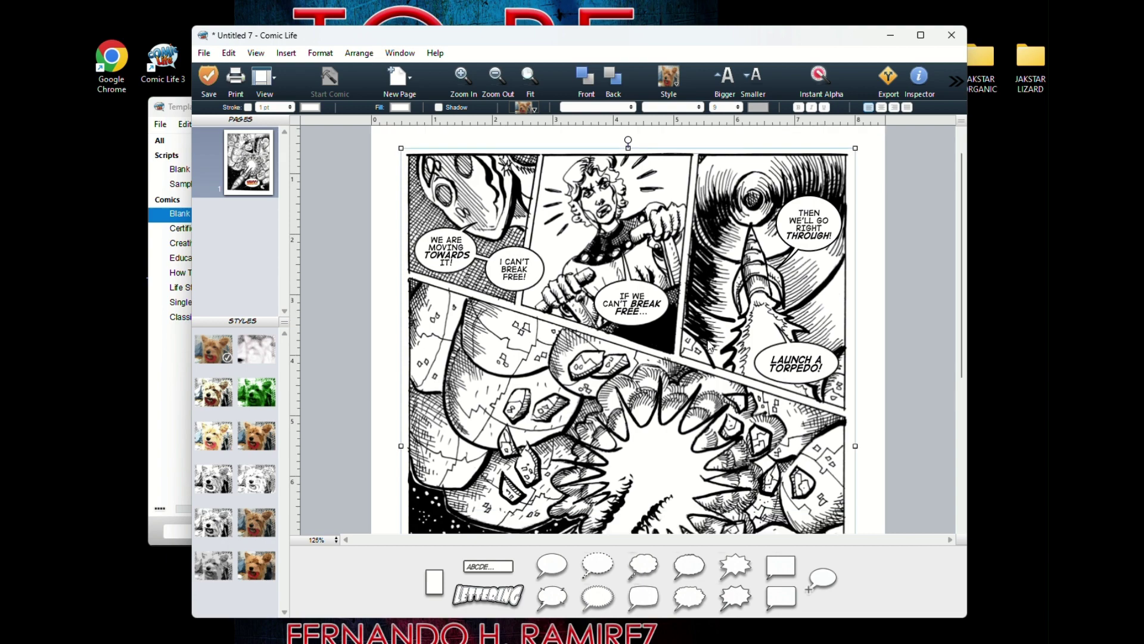
scroll(709, 346, "down", 9)
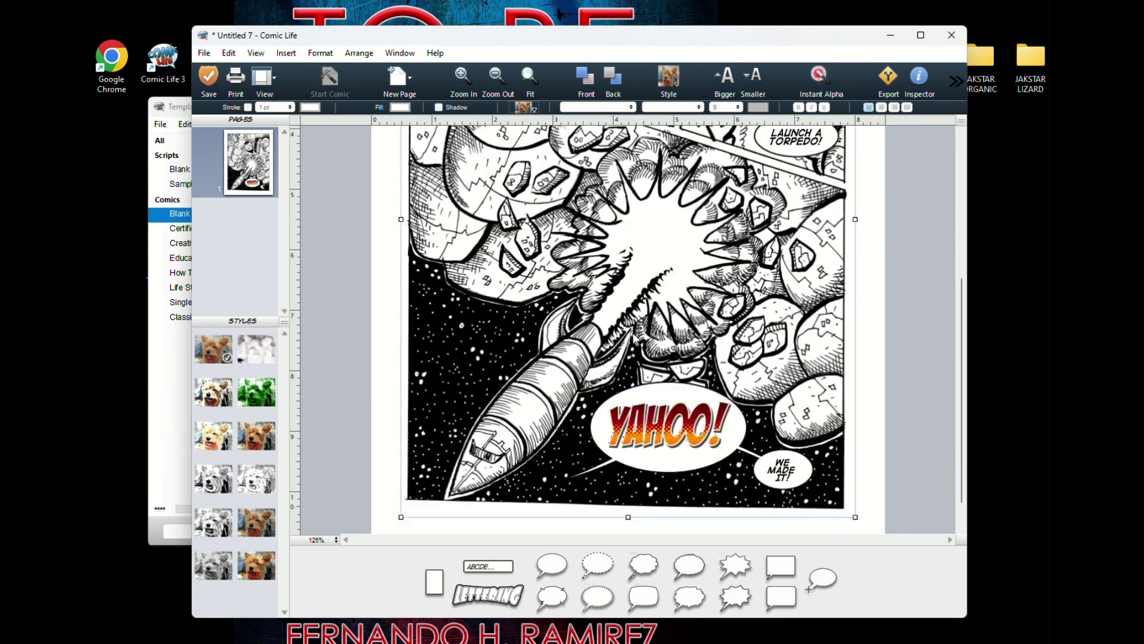
left_click(880, 342)
scroll(793, 333, "up", 6)
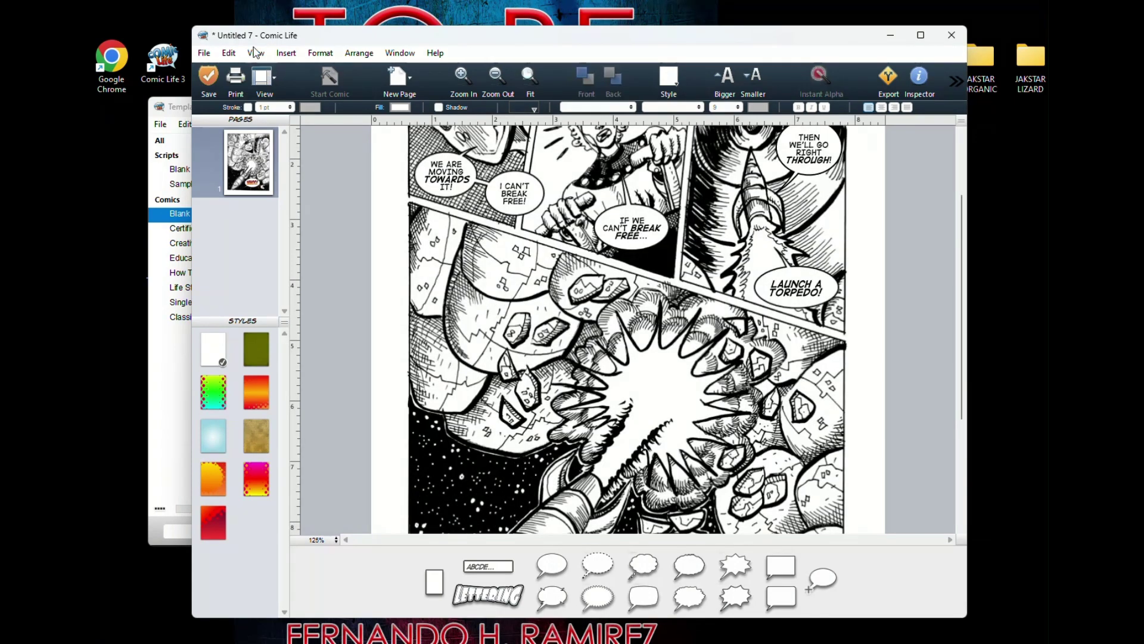
Save the page into the LETTERED WITH COMICLIFE folder, changing 'JAK ORGANIC 3' to 'JAK ORGANIC 4'
left_click(204, 53)
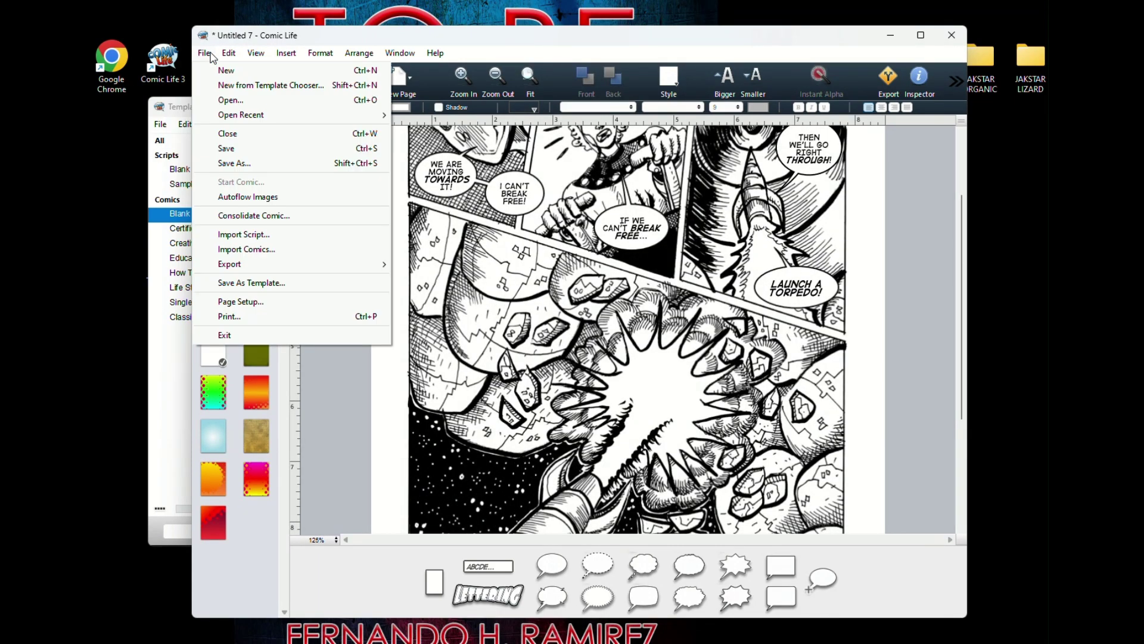
left_click(233, 150)
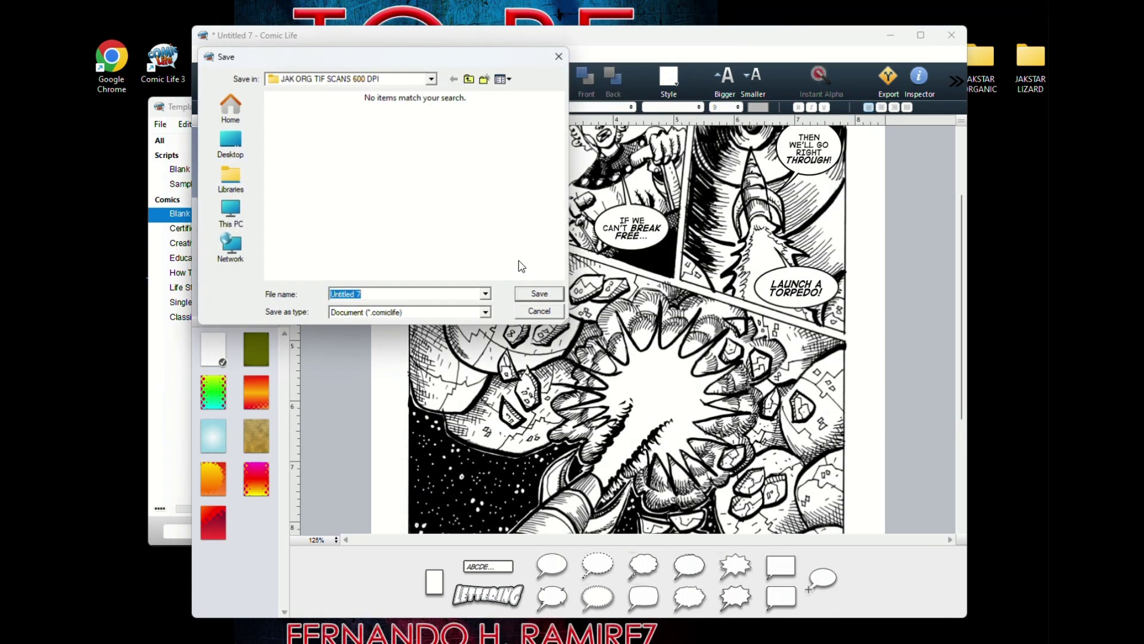
left_click(469, 79)
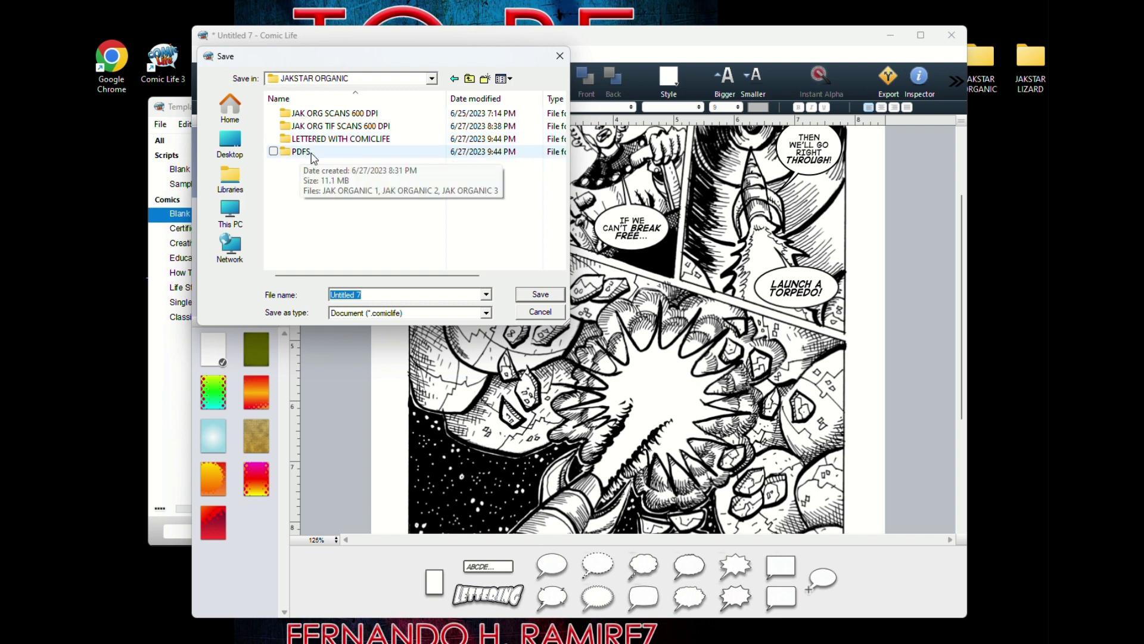
double_click(355, 138)
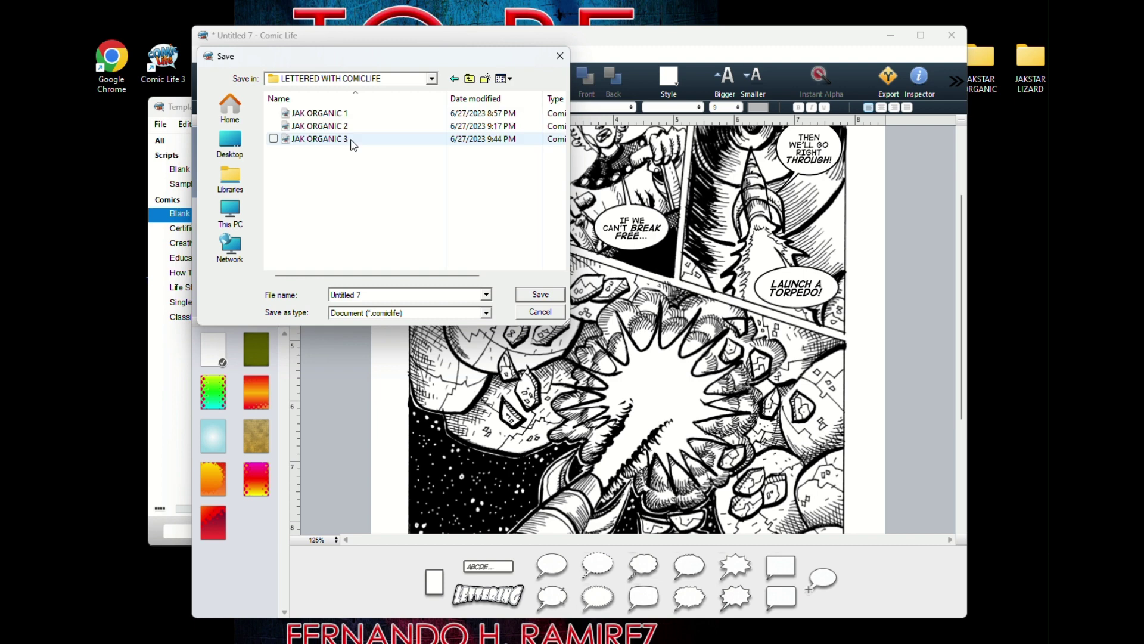
left_click(327, 140)
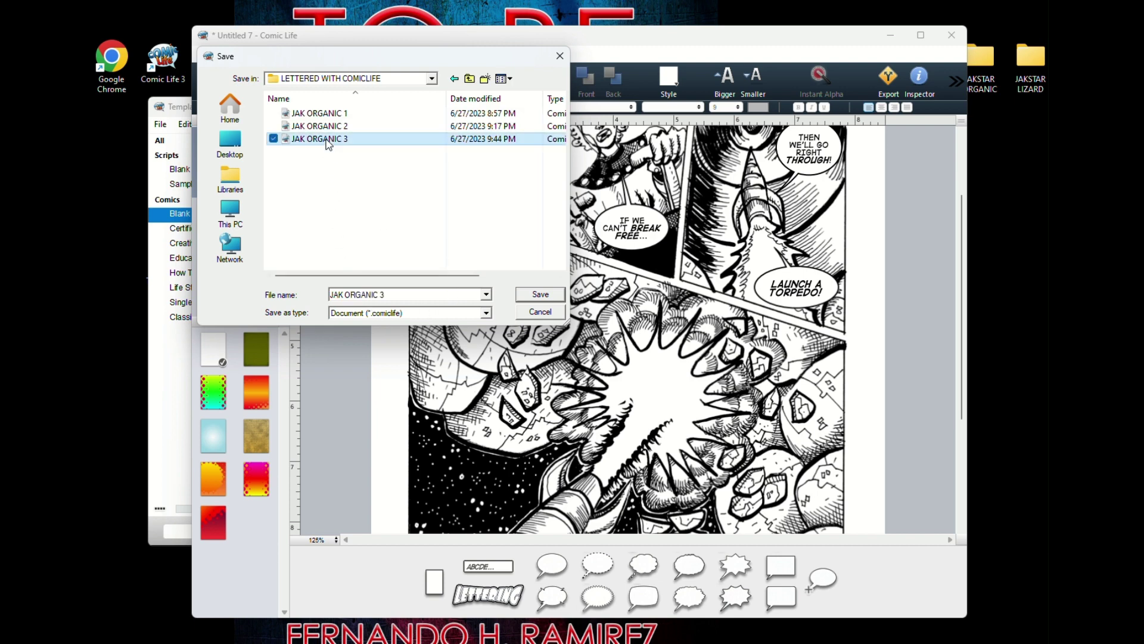
left_click(384, 295)
double_click(384, 296)
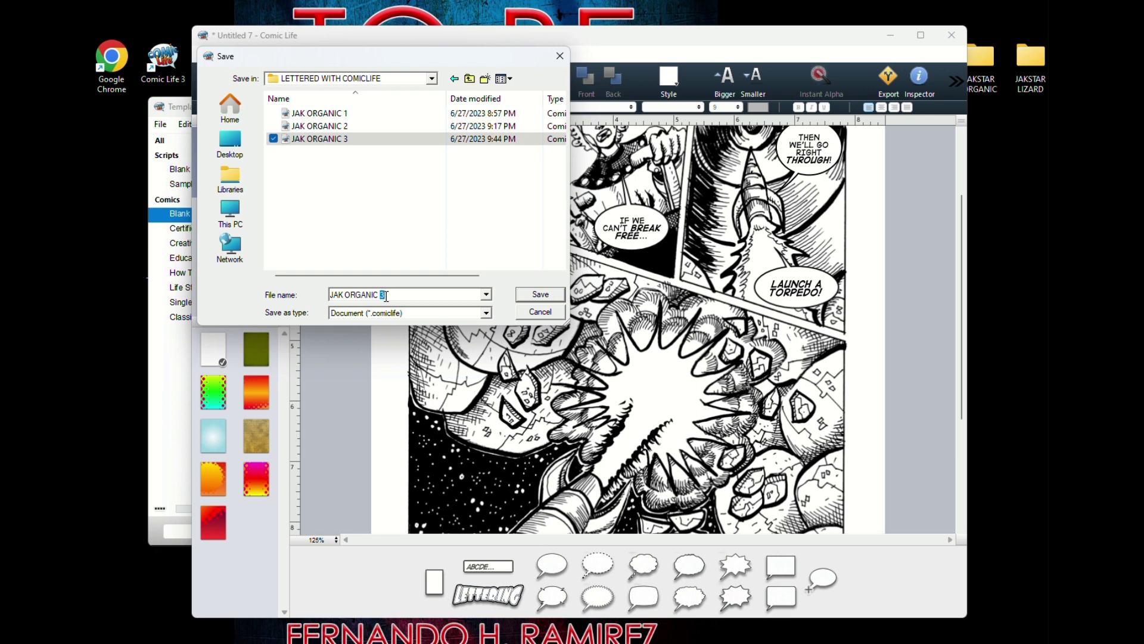
type("4")
left_click(539, 298)
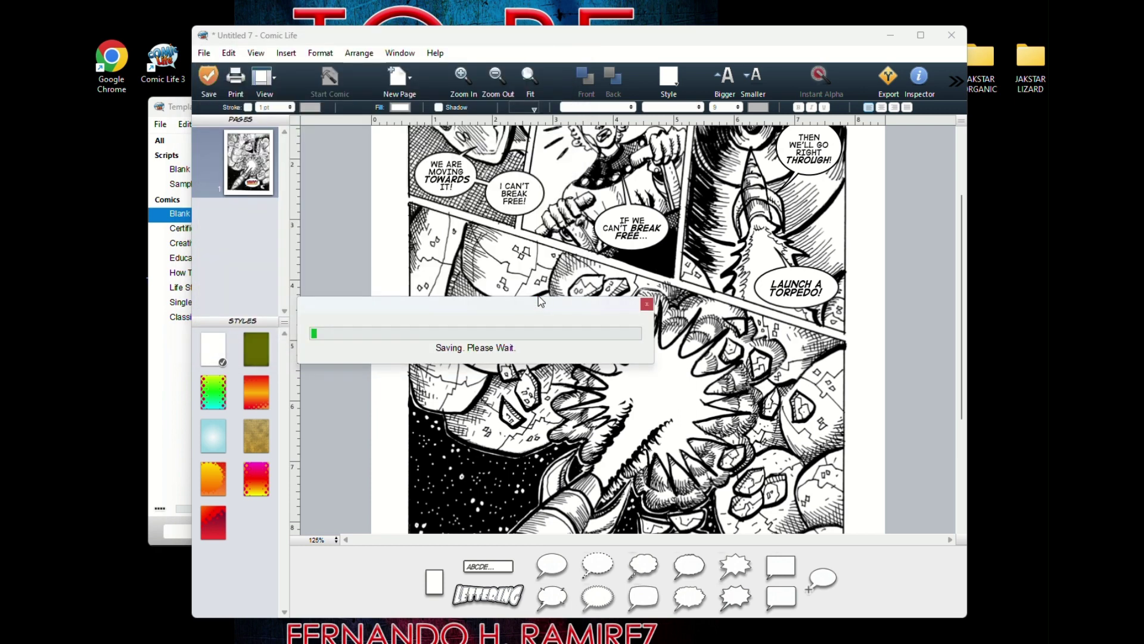
Export JAK ORGANIC 4 via Export to PDF at 600 dpi, saving it in the PDFS folder
left_click(204, 53)
mouse_move(286, 267)
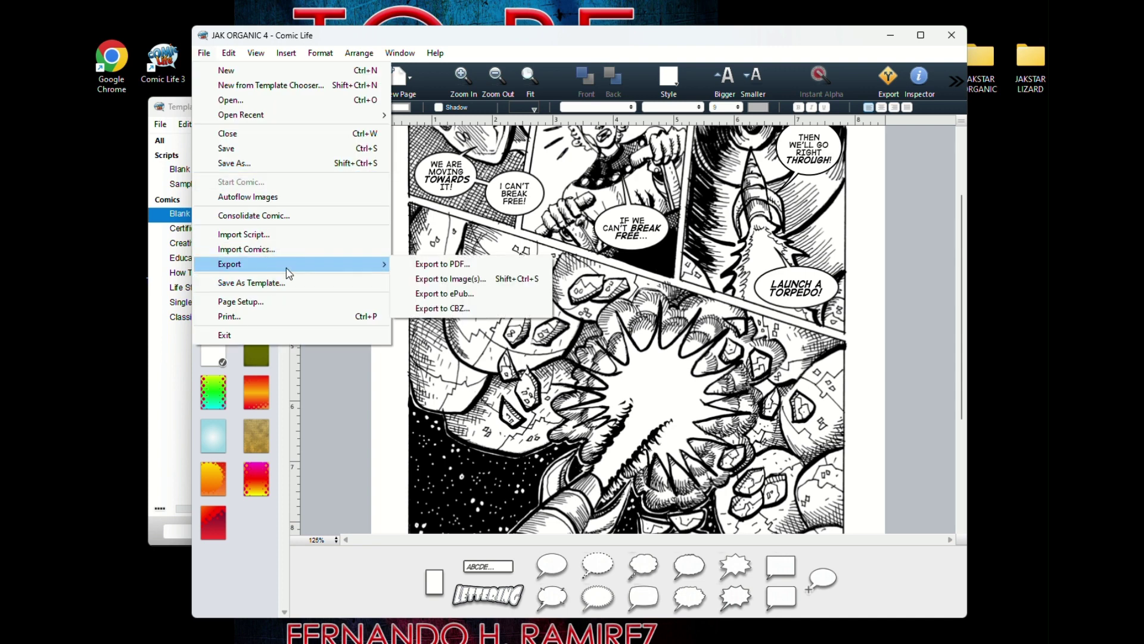
left_click(442, 265)
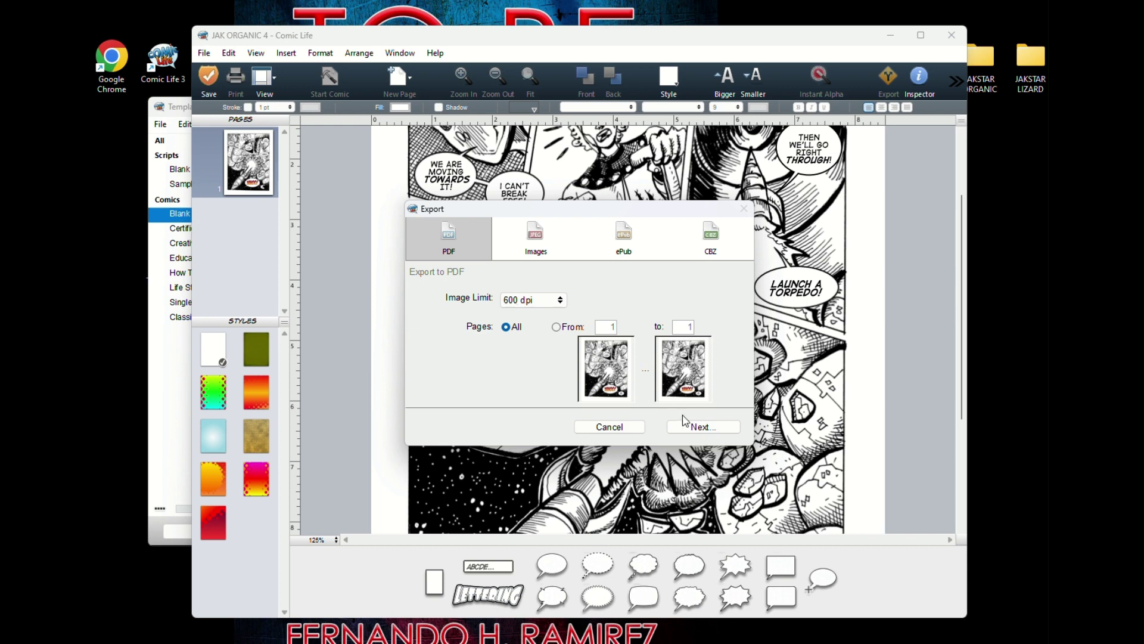
left_click(703, 427)
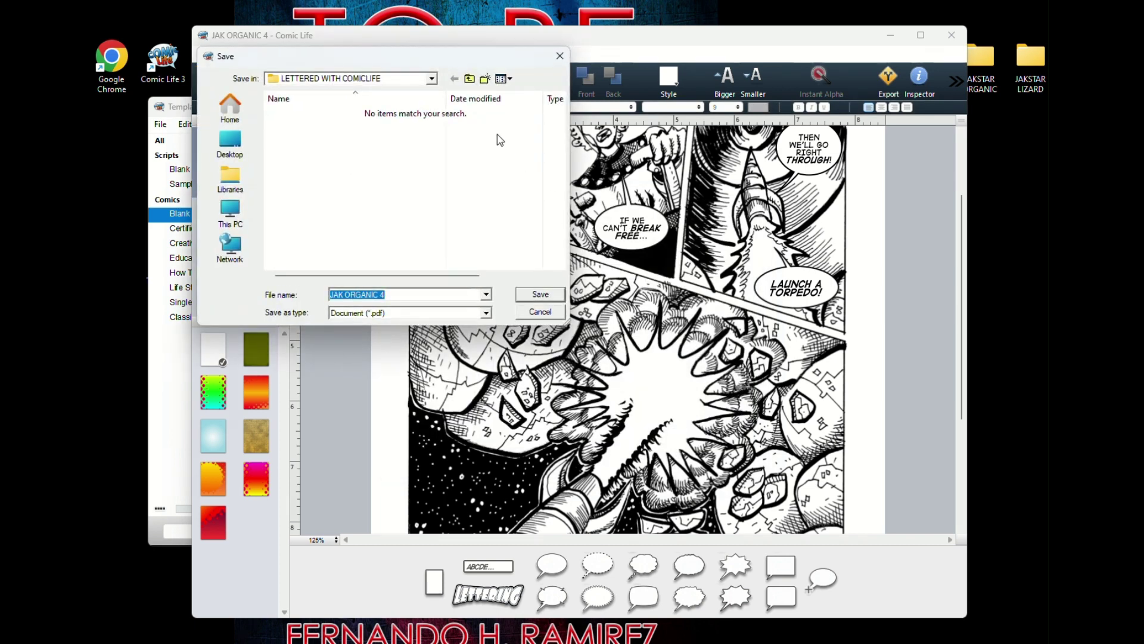
left_click(470, 80)
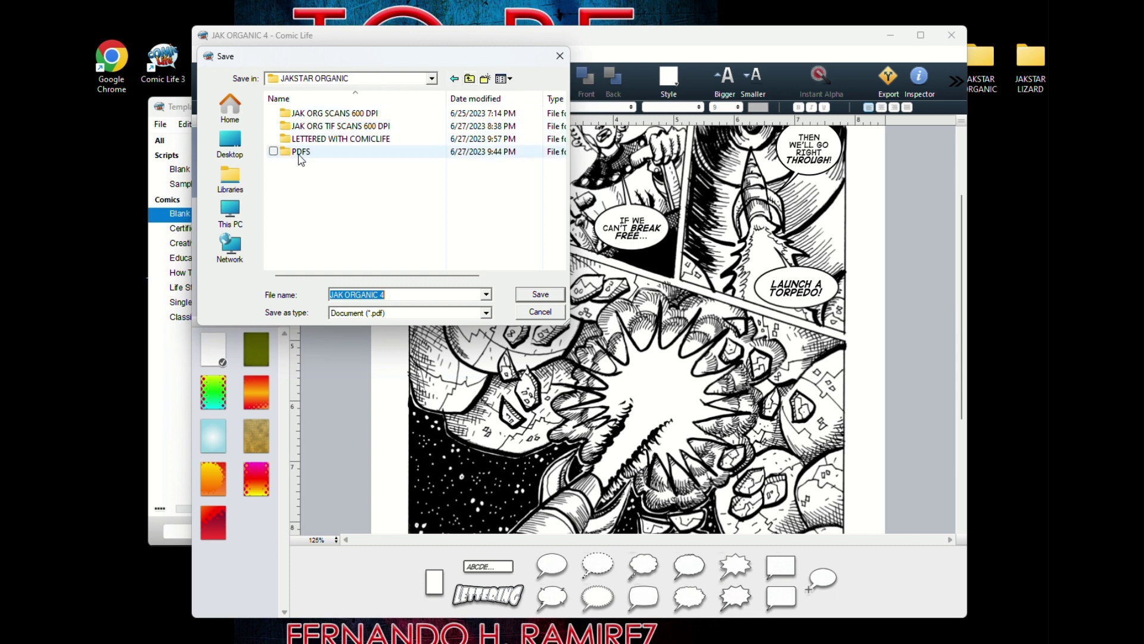
double_click(299, 152)
left_click(544, 298)
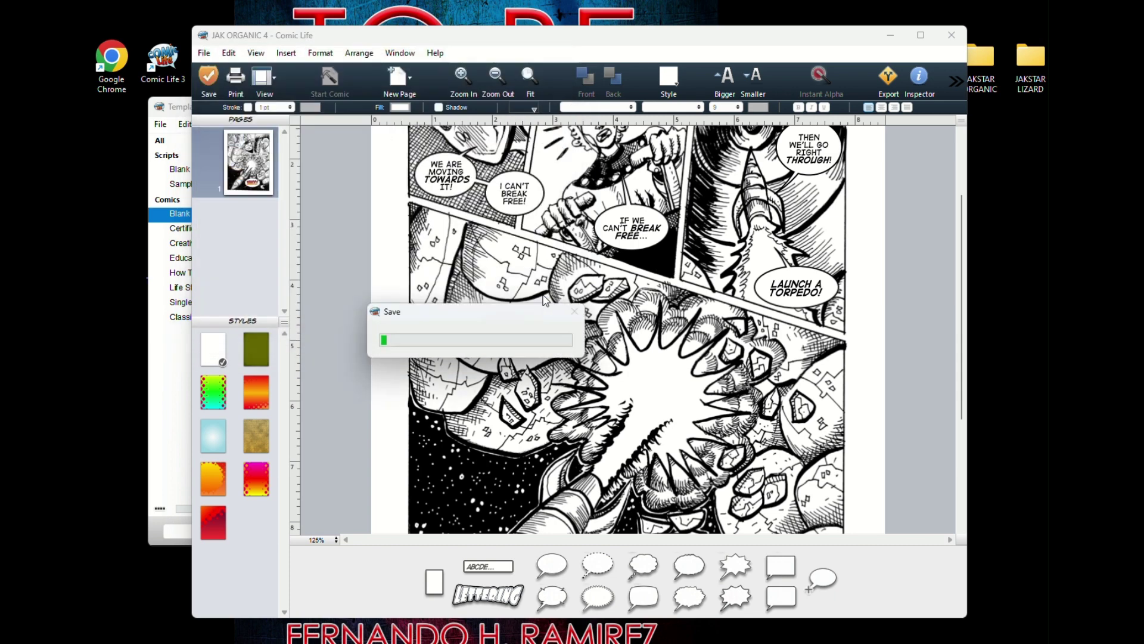